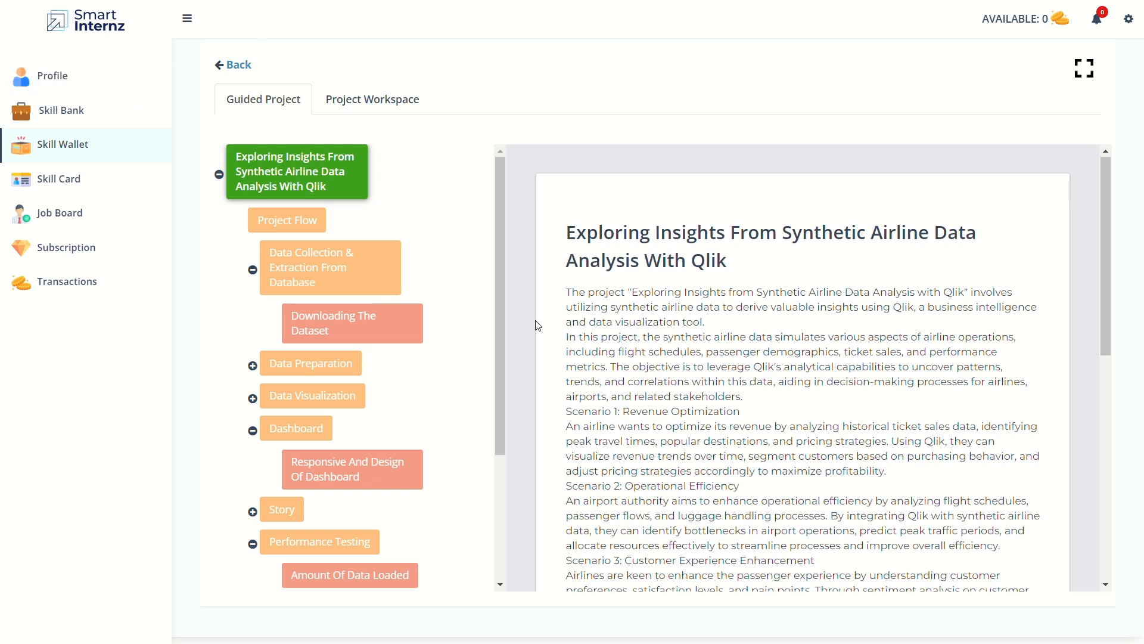
# - Read the project overview, covering the revenue optimization, operational efficiency and customer experience scenarios, through to the Technical Architecture diagram
pyautogui.scroll(-1, 538, 326)
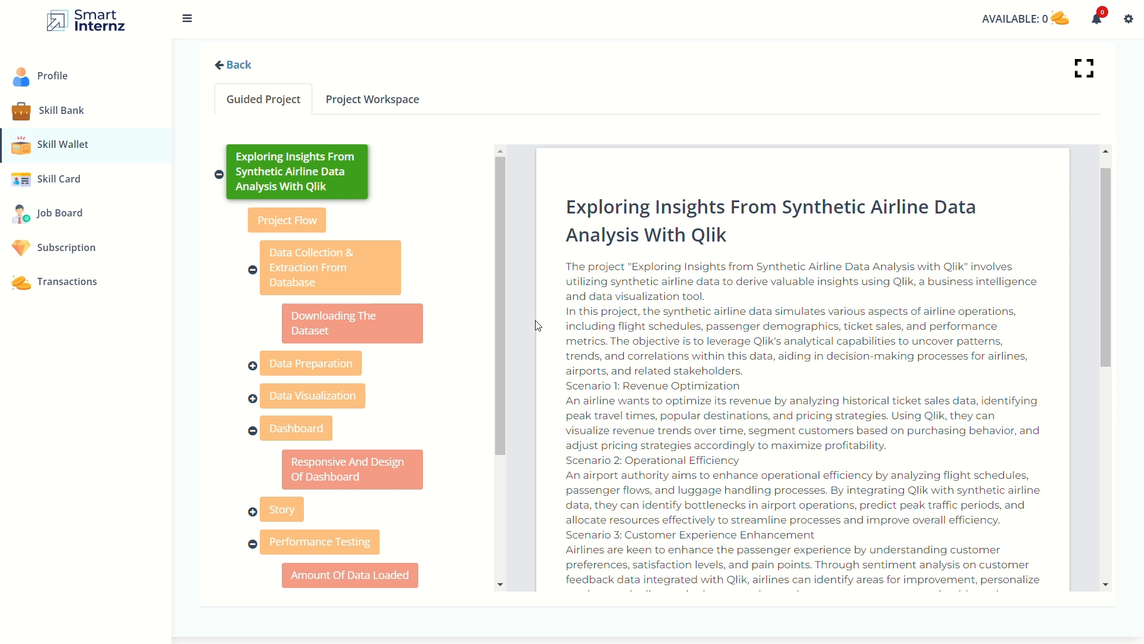
pyautogui.scroll(-2, 539, 325)
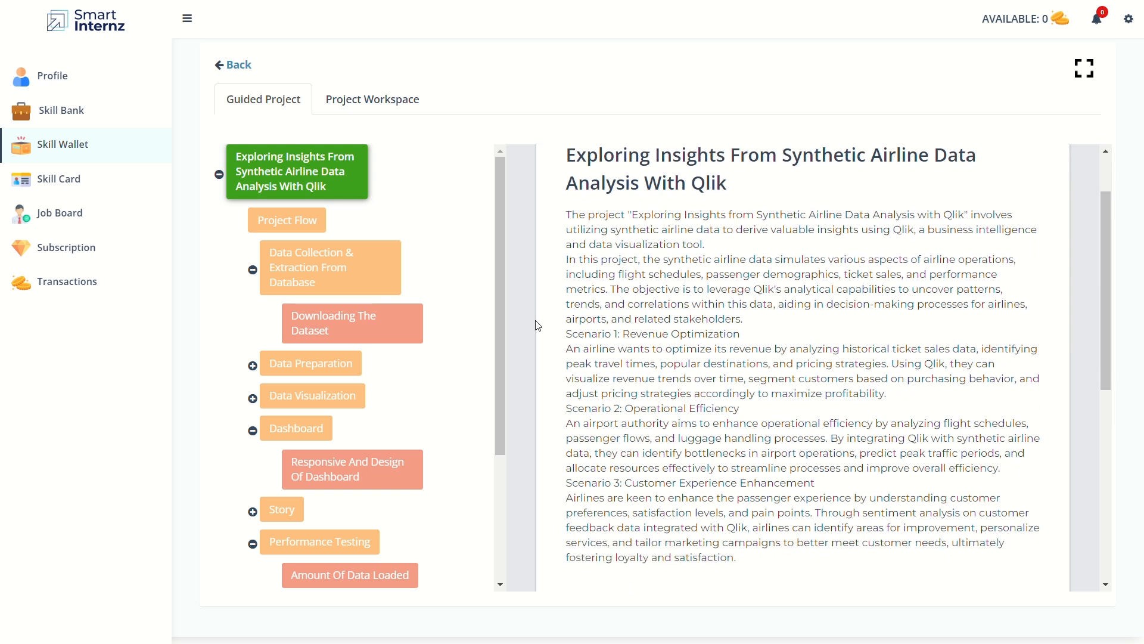
pyautogui.scroll(-1, 539, 325)
pyautogui.scroll(-1, 538, 326)
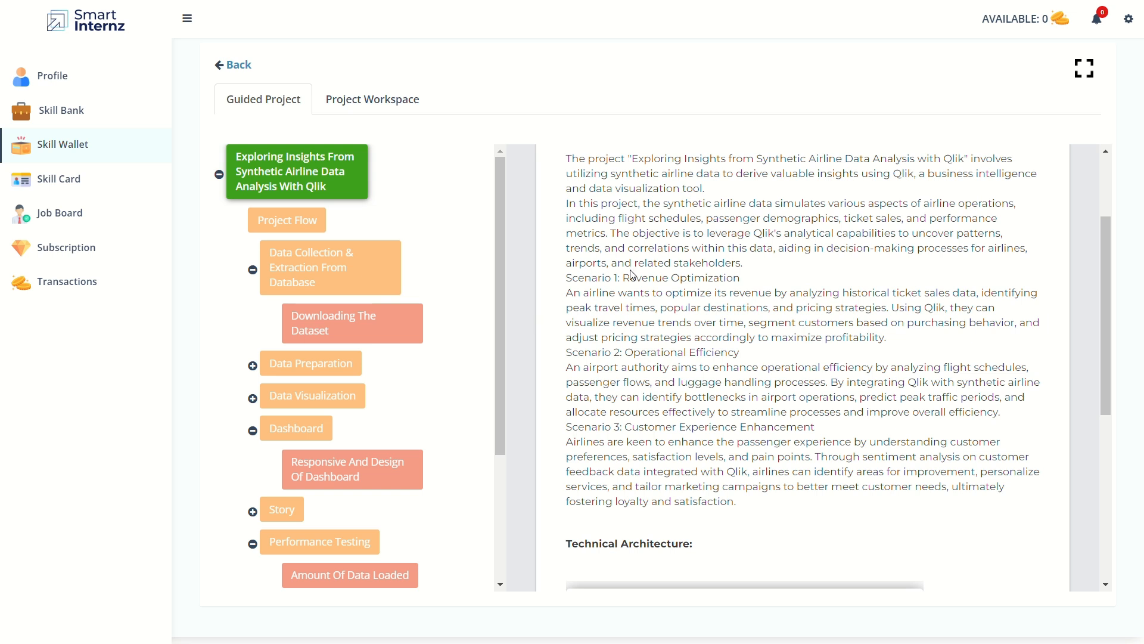
pyautogui.moveTo(619, 277); pyautogui.dragTo(753, 277)
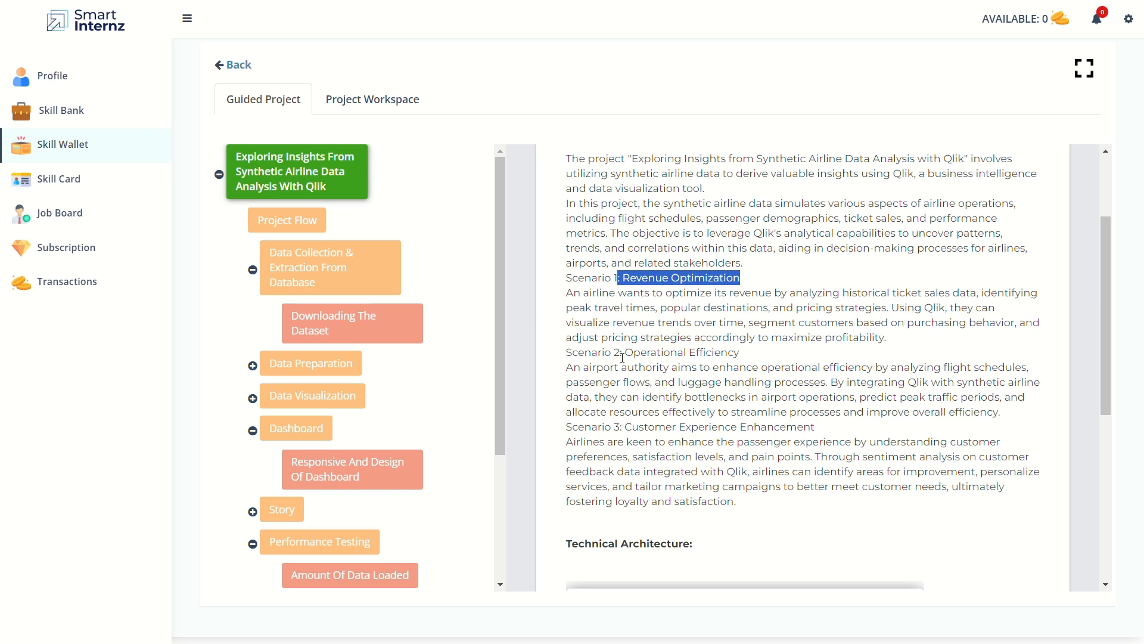
pyautogui.moveTo(625, 359); pyautogui.dragTo(752, 361)
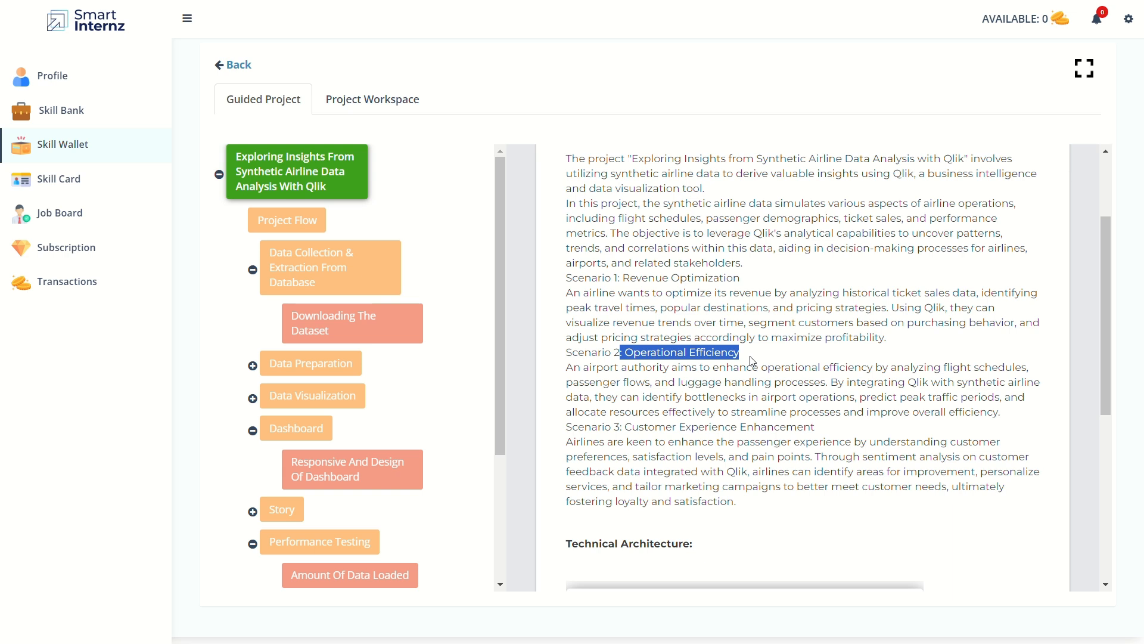
pyautogui.scroll(-1, 753, 361)
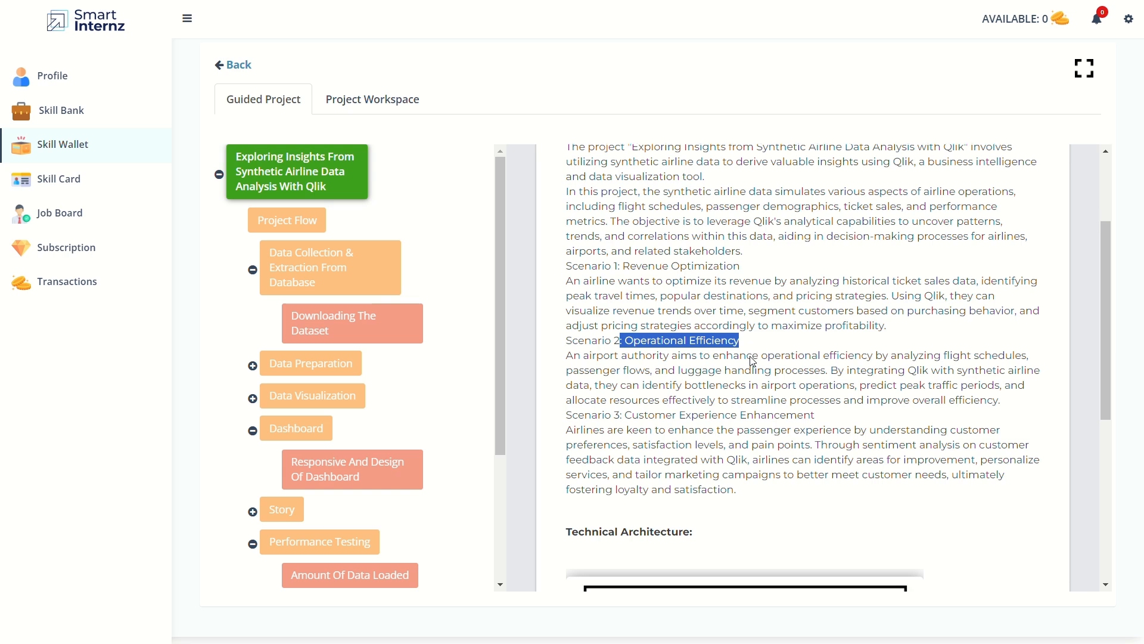
pyautogui.moveTo(625, 415)
pyautogui.mouseDown()
pyautogui.moveTo(817, 421)
pyautogui.moveTo(828, 409)
pyautogui.moveTo(655, 425)
pyautogui.moveTo(629, 414)
pyautogui.mouseUp()
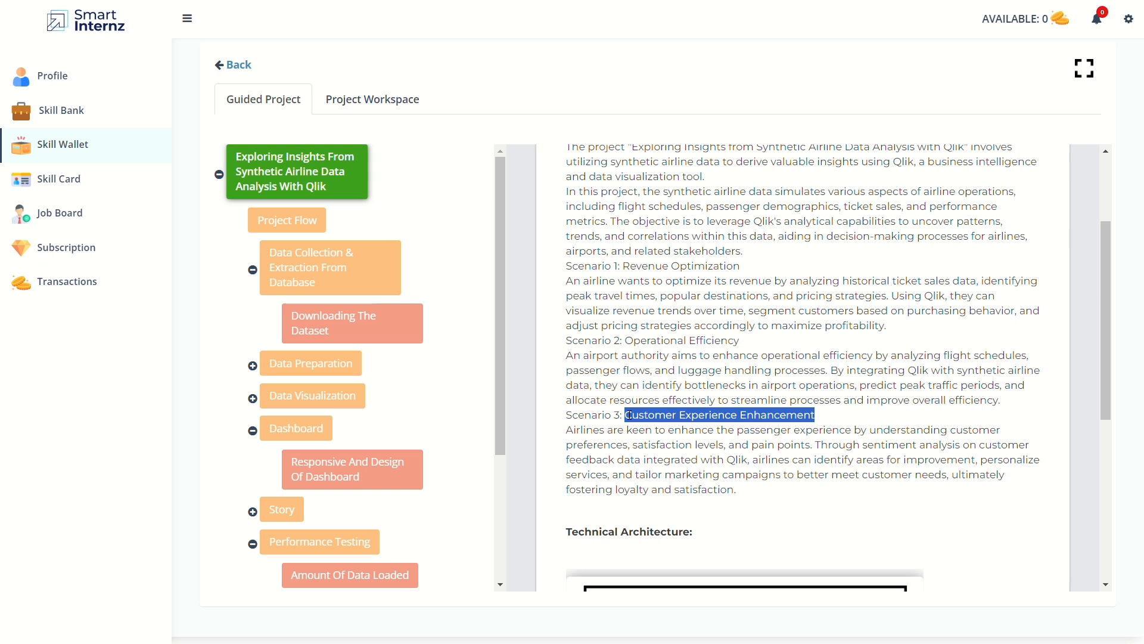
pyautogui.scroll(-3, 629, 414)
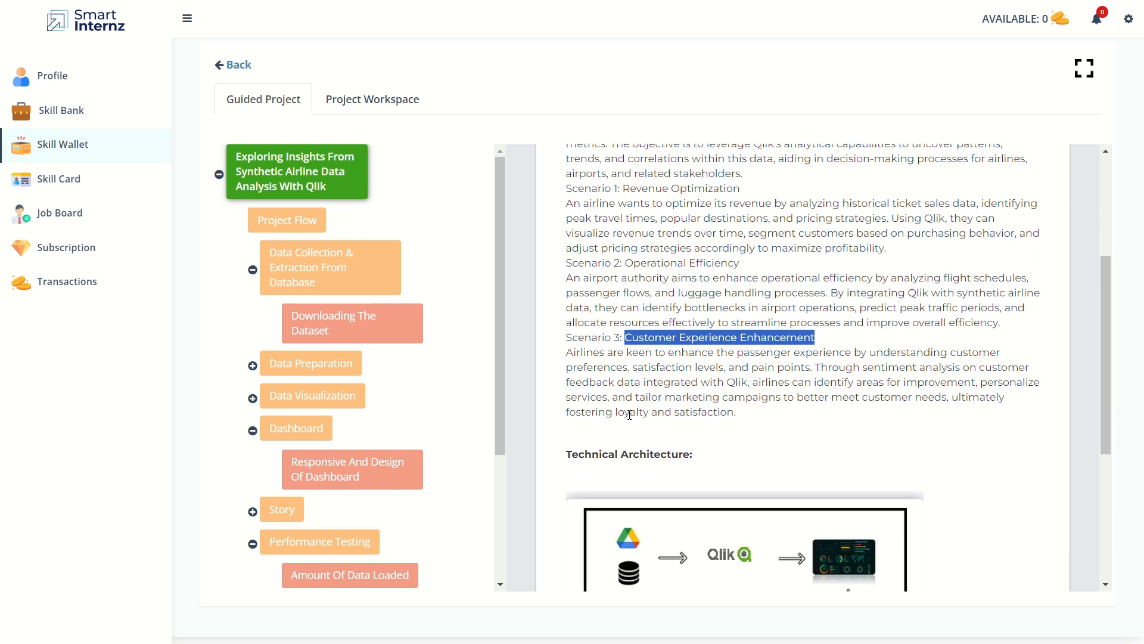
pyautogui.scroll(-2, 324, 428)
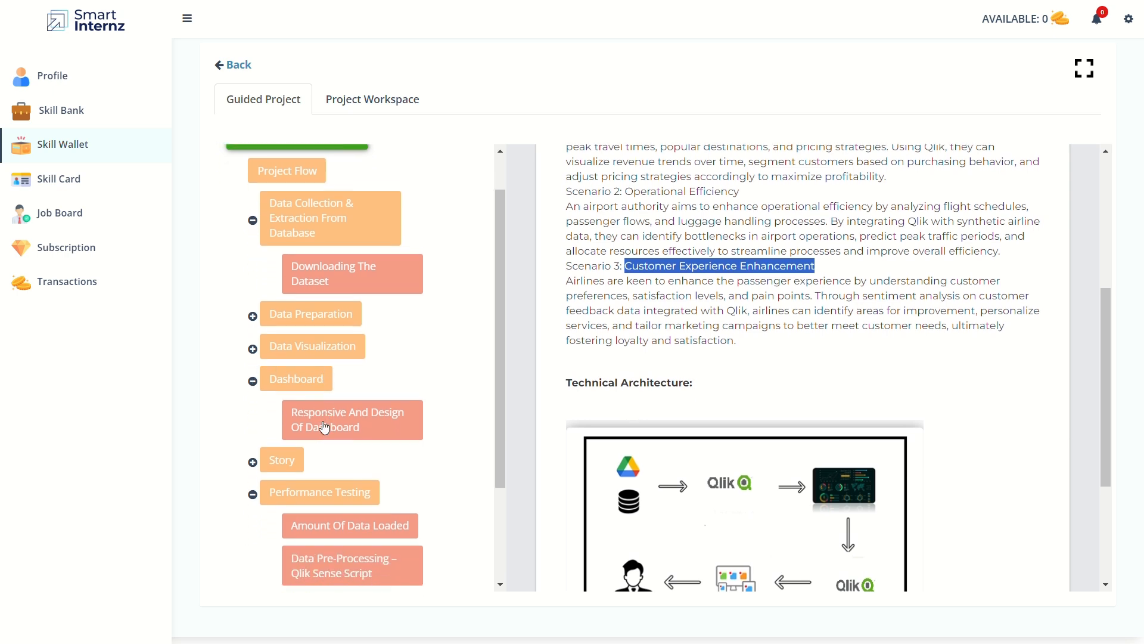
# - Review the guided project's outline from Project Flow to Project Demonstration & Documentation
pyautogui.scroll(3, 320, 421)
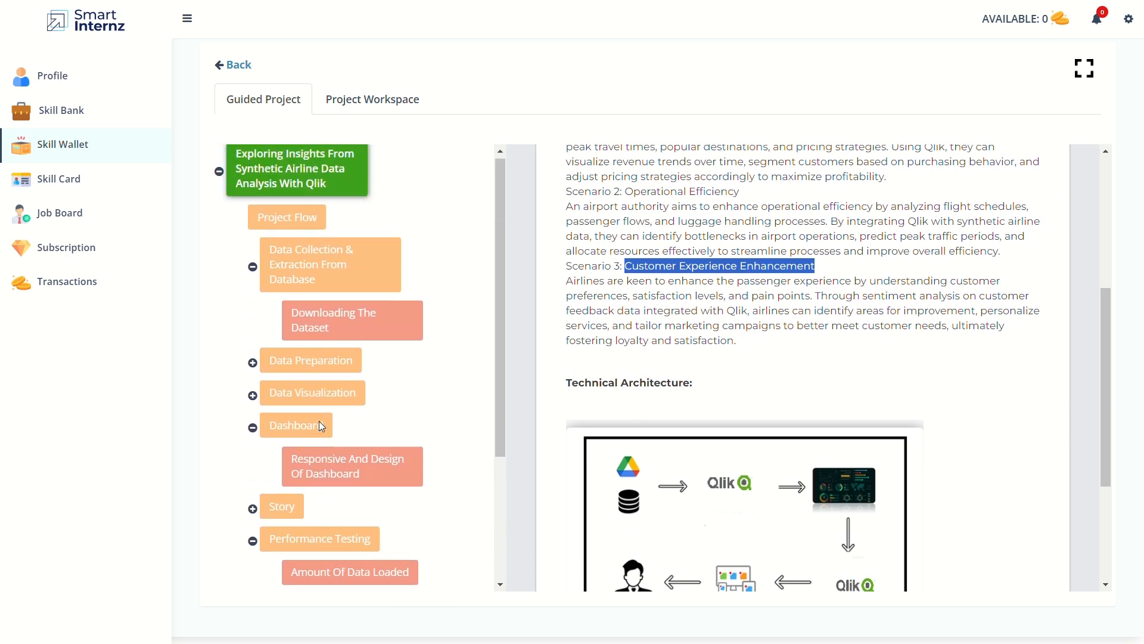
pyautogui.scroll(-2, 320, 420)
pyautogui.scroll(-1, 321, 422)
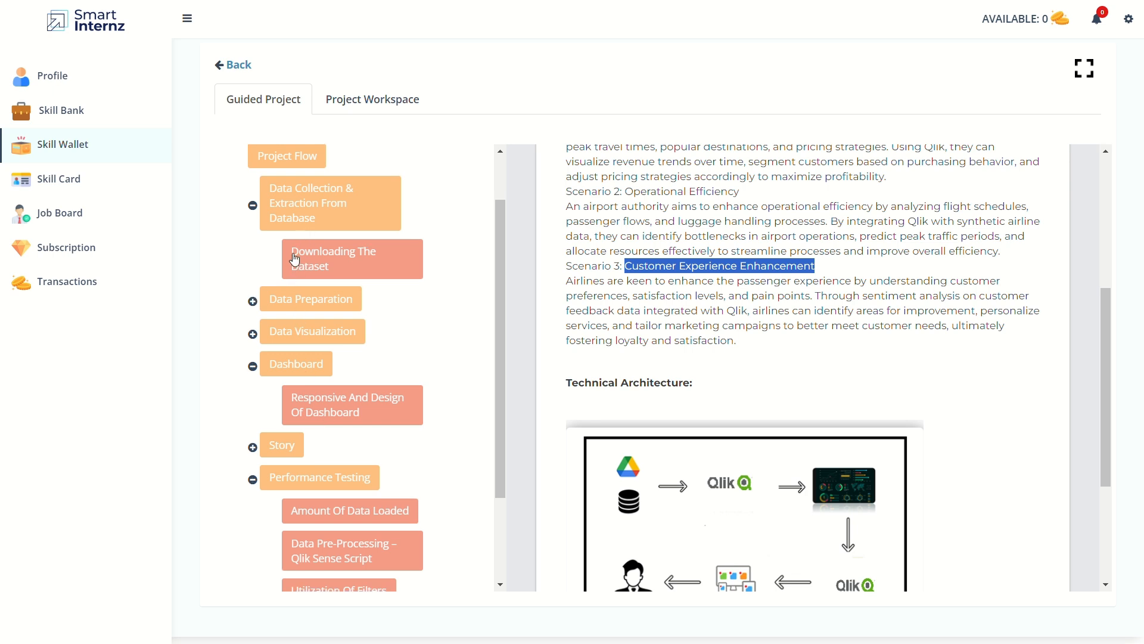
pyautogui.scroll(-2, 294, 258)
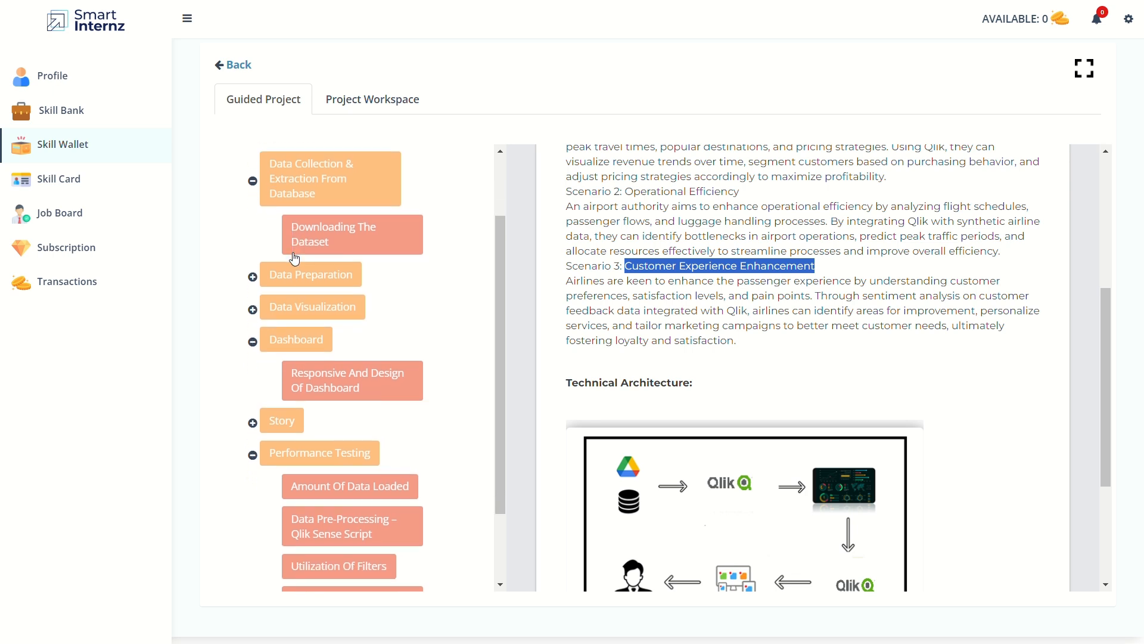
pyautogui.scroll(-2, 294, 258)
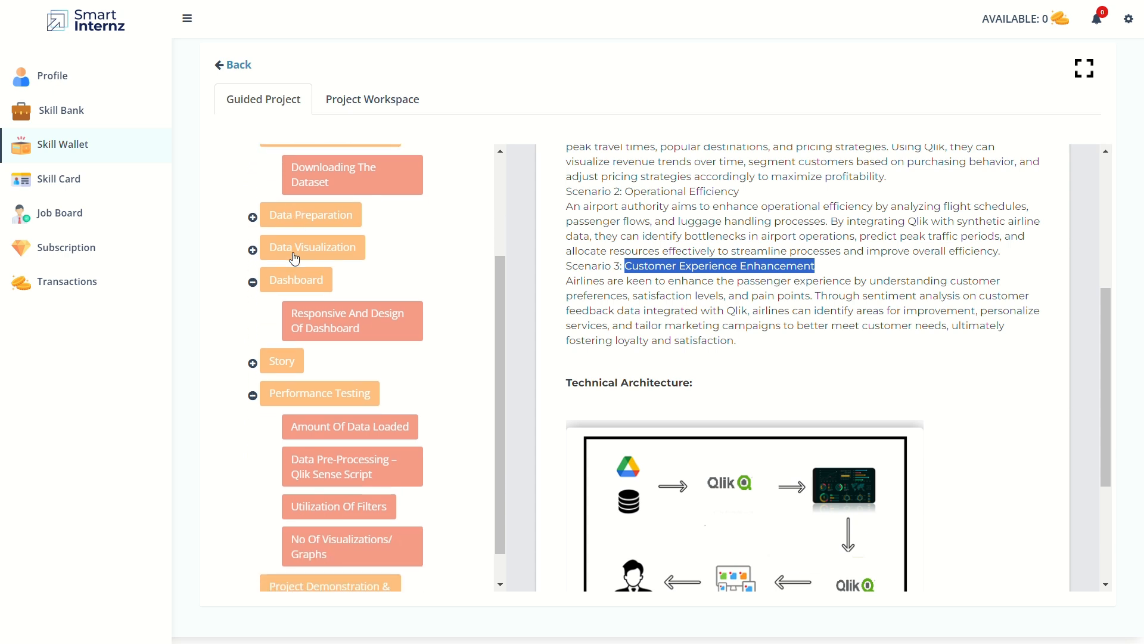
pyautogui.scroll(-1, 294, 258)
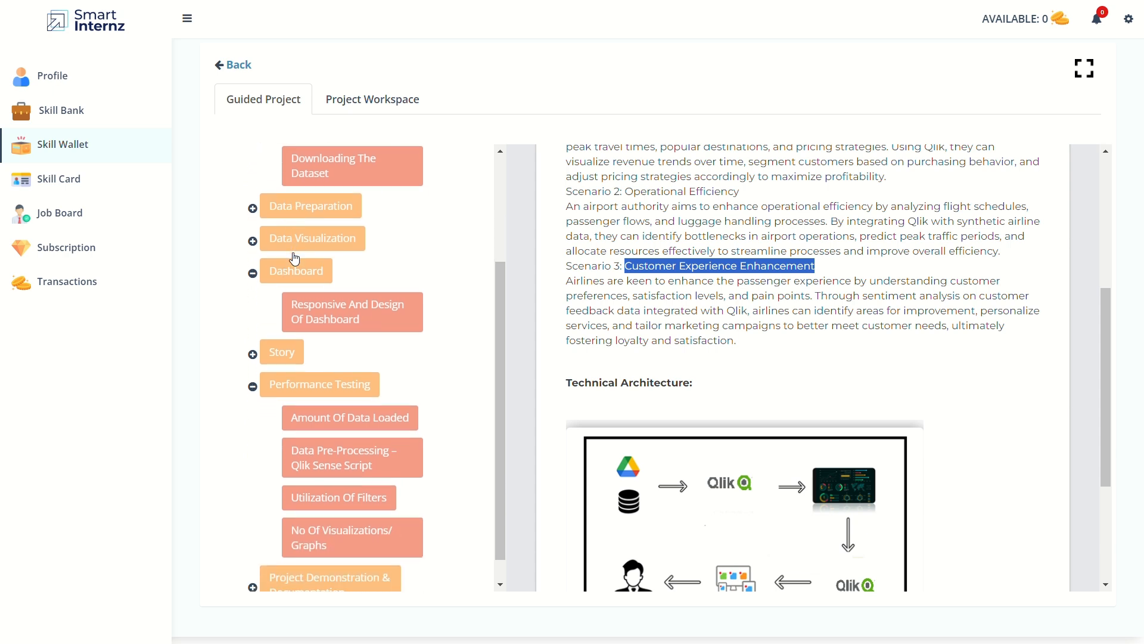
pyautogui.scroll(-1, 294, 258)
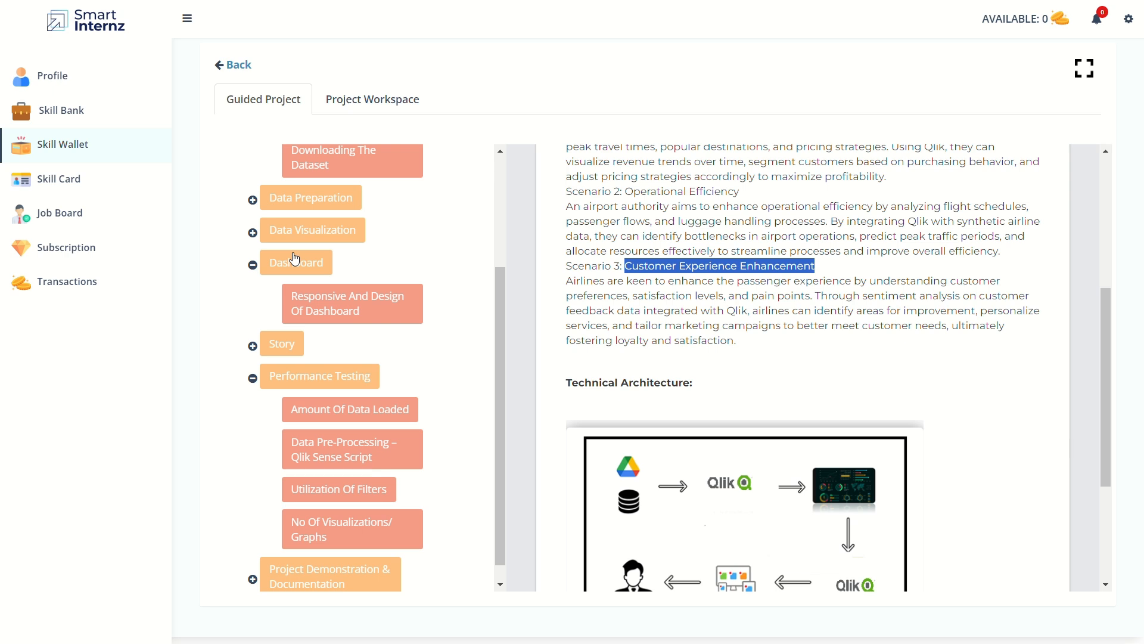
pyautogui.scroll(-1, 294, 258)
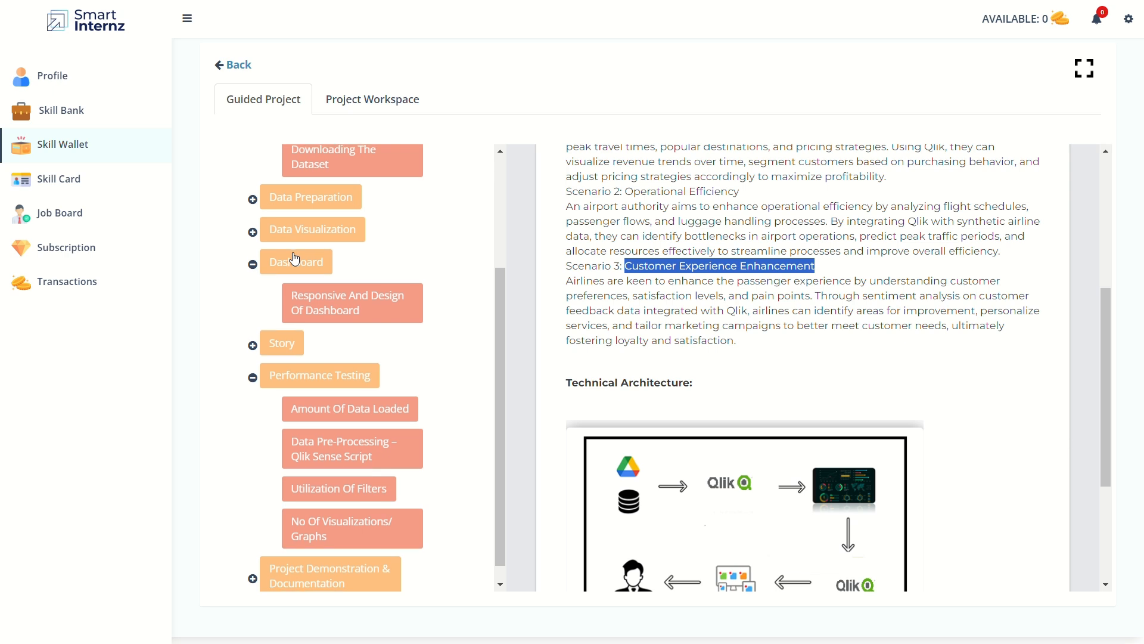
pyautogui.scroll(-1, 294, 258)
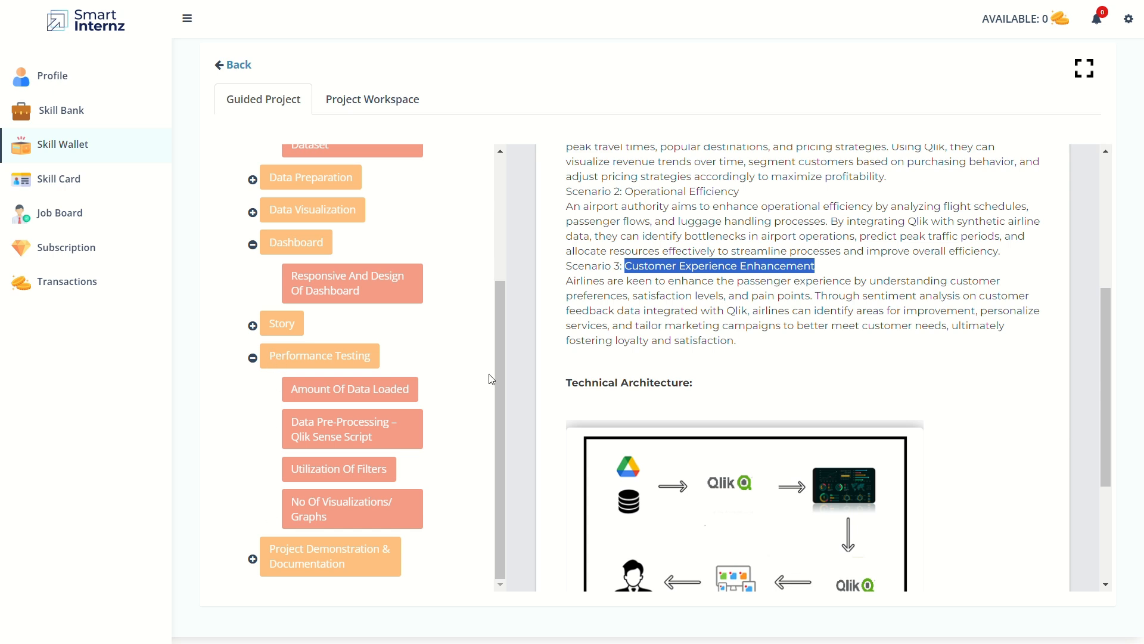
pyautogui.scroll(-2, 543, 360)
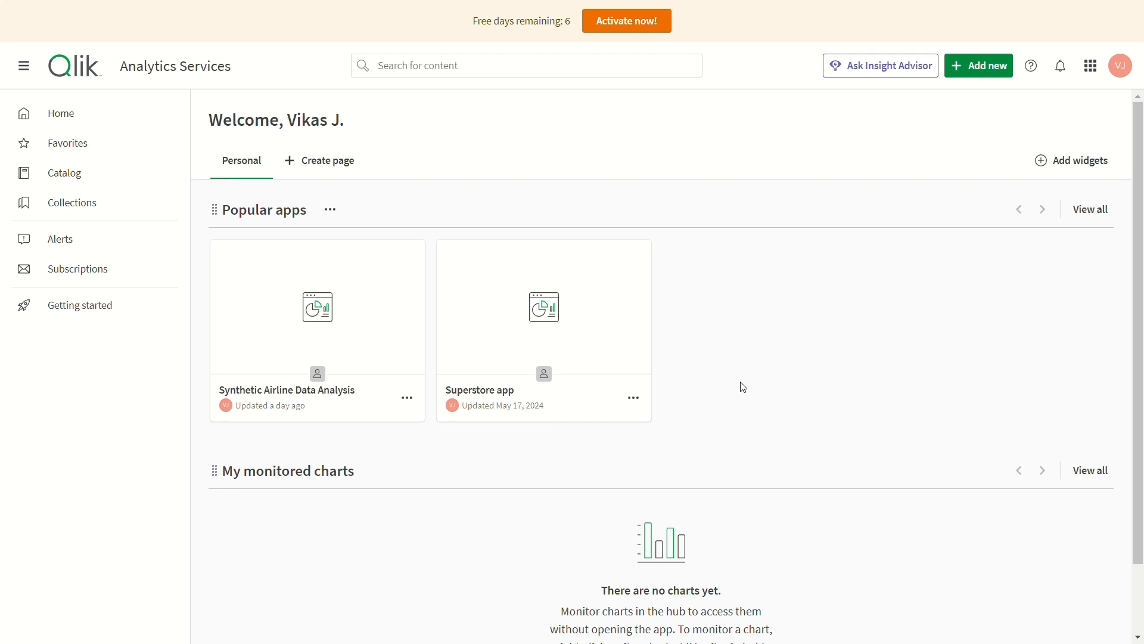
# - In Qlik, open the Synthetic Airline Data Analysis app and bring up the Airline Dataset Updated - v2 table in the data manager
pyautogui.moveTo(341, 351)
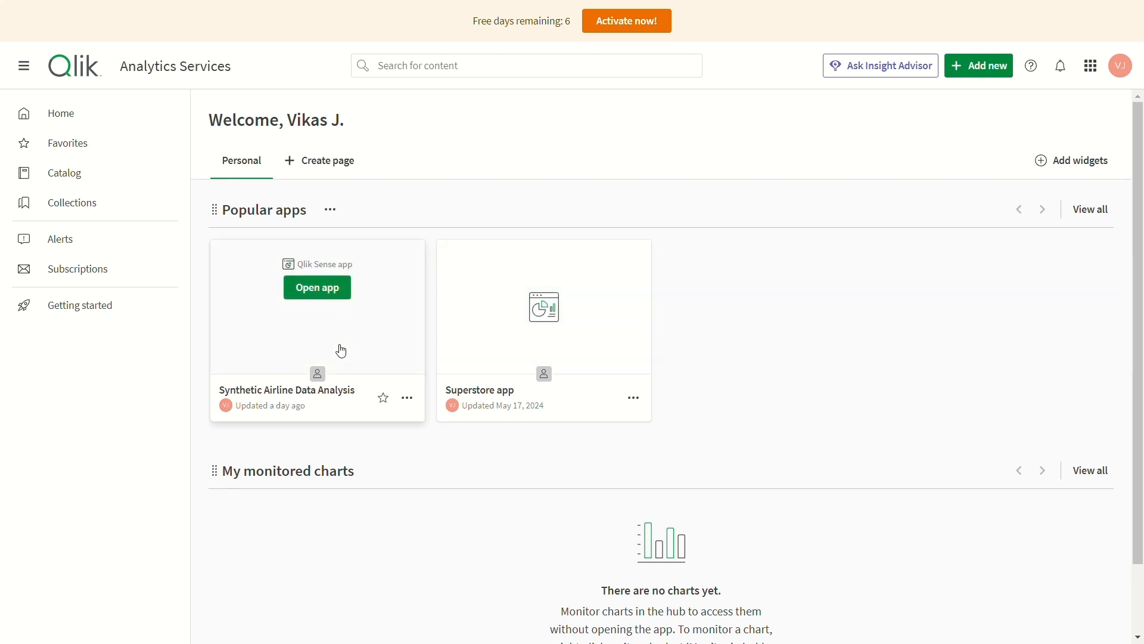
pyautogui.click(332, 300)
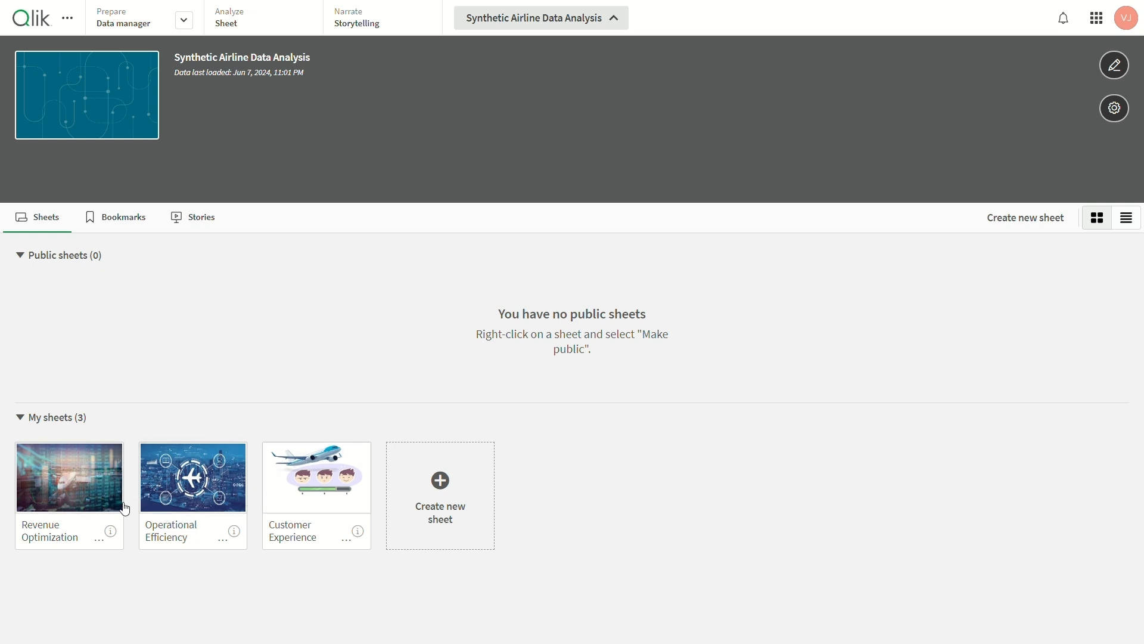
pyautogui.click(178, 20)
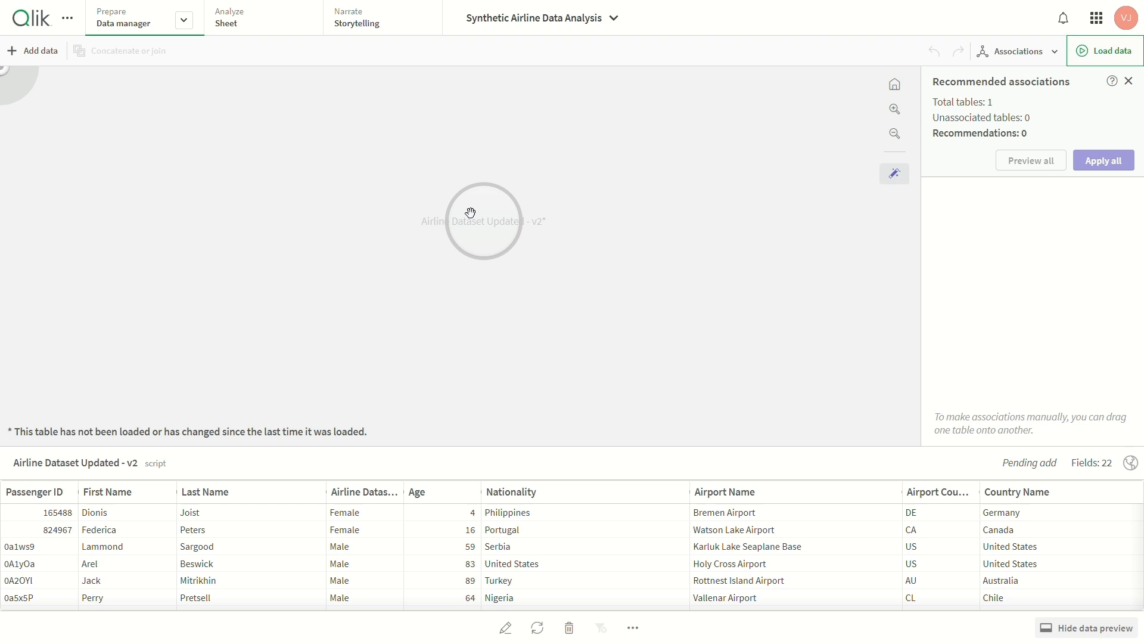
pyautogui.doubleClick(484, 231)
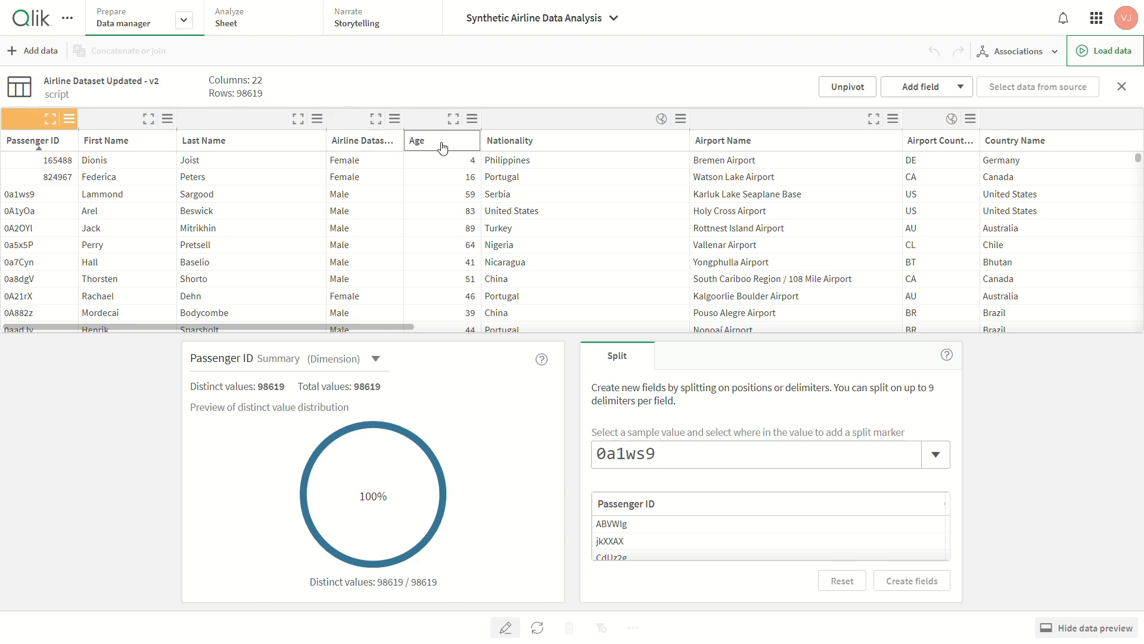
# - Examine the airline table's fields across to the last ones, including the sentiment and Age Category columns
pyautogui.hscroll(6, 609, 201)
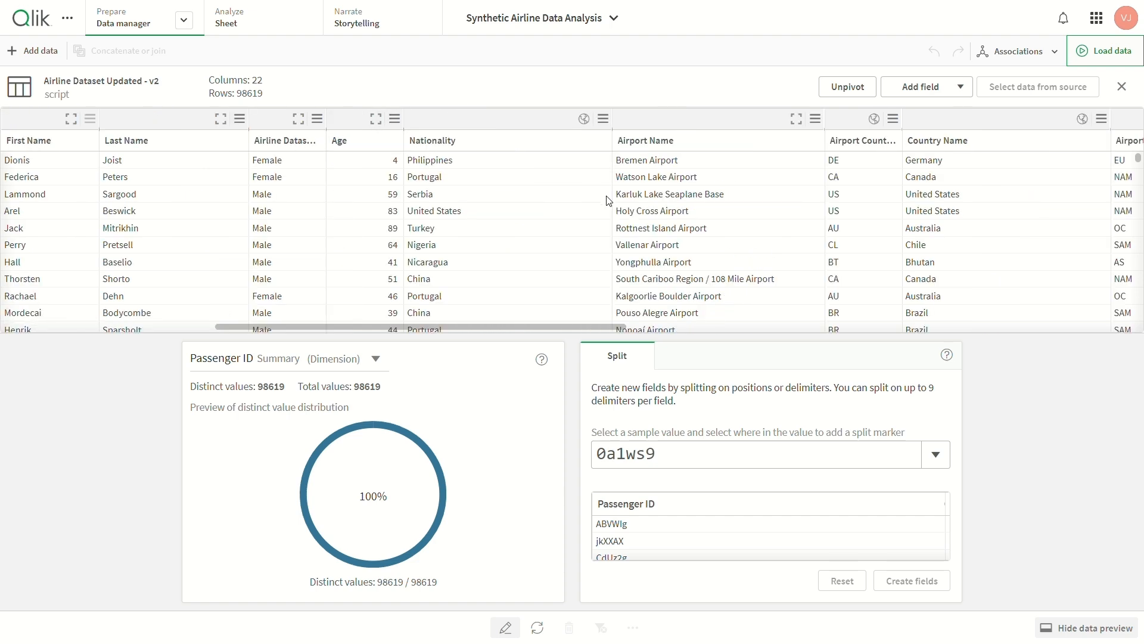
pyautogui.hscroll(5, 608, 201)
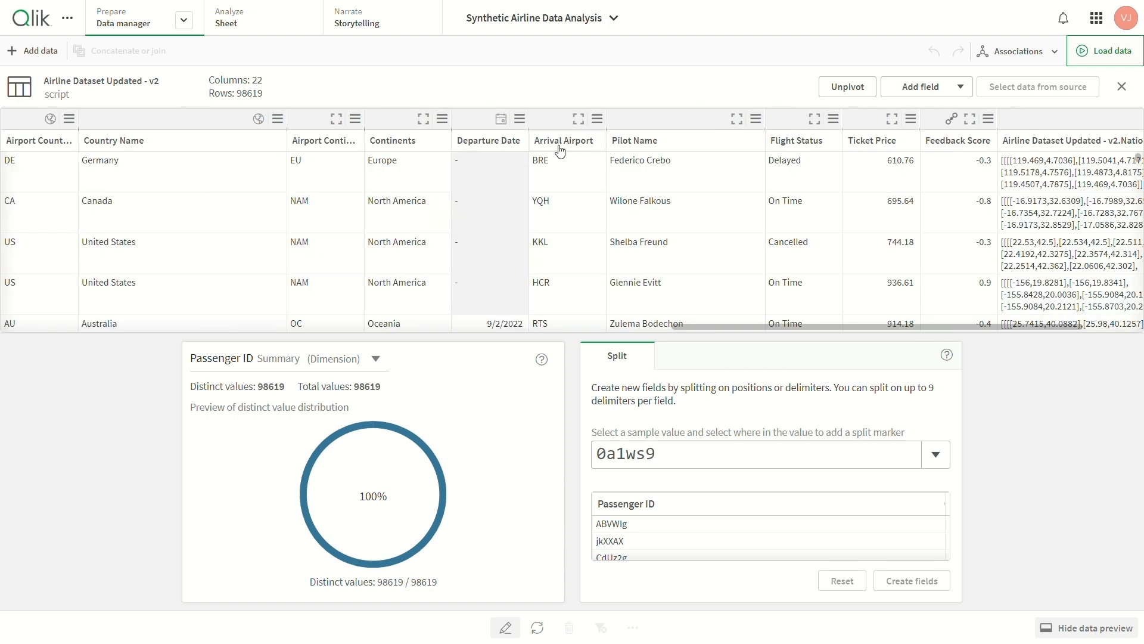
pyautogui.hscroll(5, 709, 219)
pyautogui.hscroll(3, 709, 219)
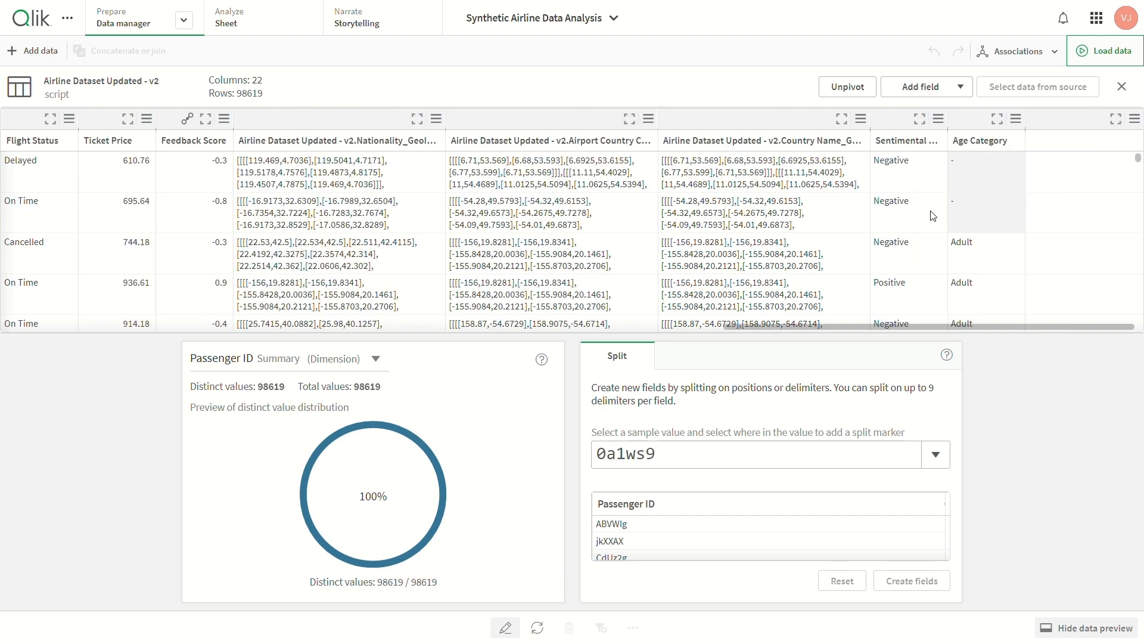
pyautogui.click(918, 141)
pyautogui.click(963, 144)
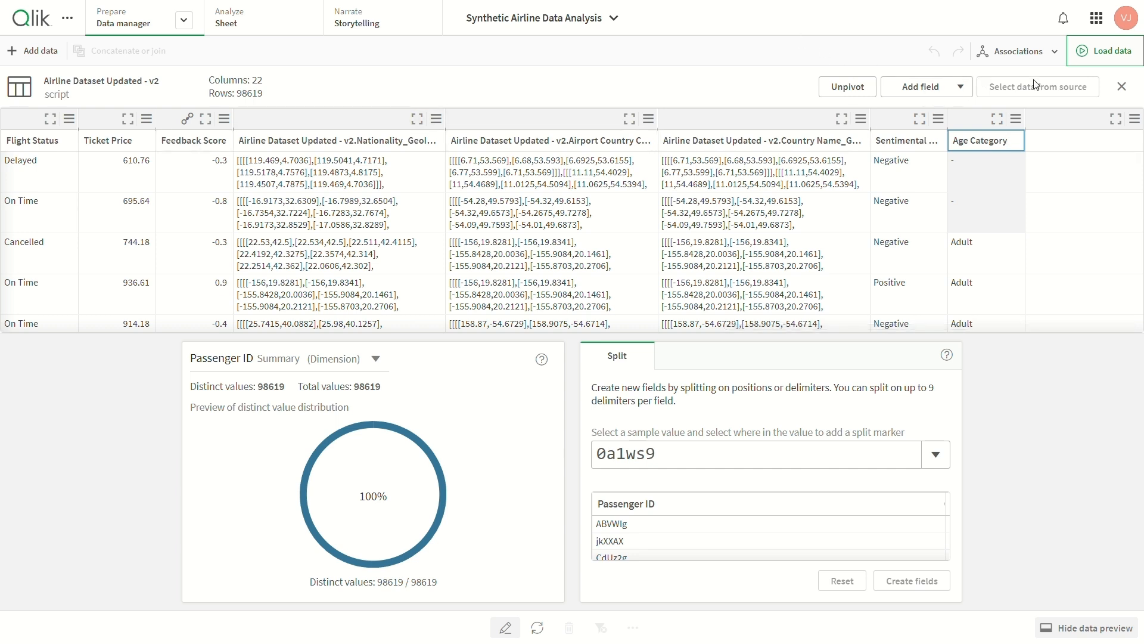
# - Inspect the form for adding a calculated field to the airline table, leaving it without creating one
pyautogui.click(903, 90)
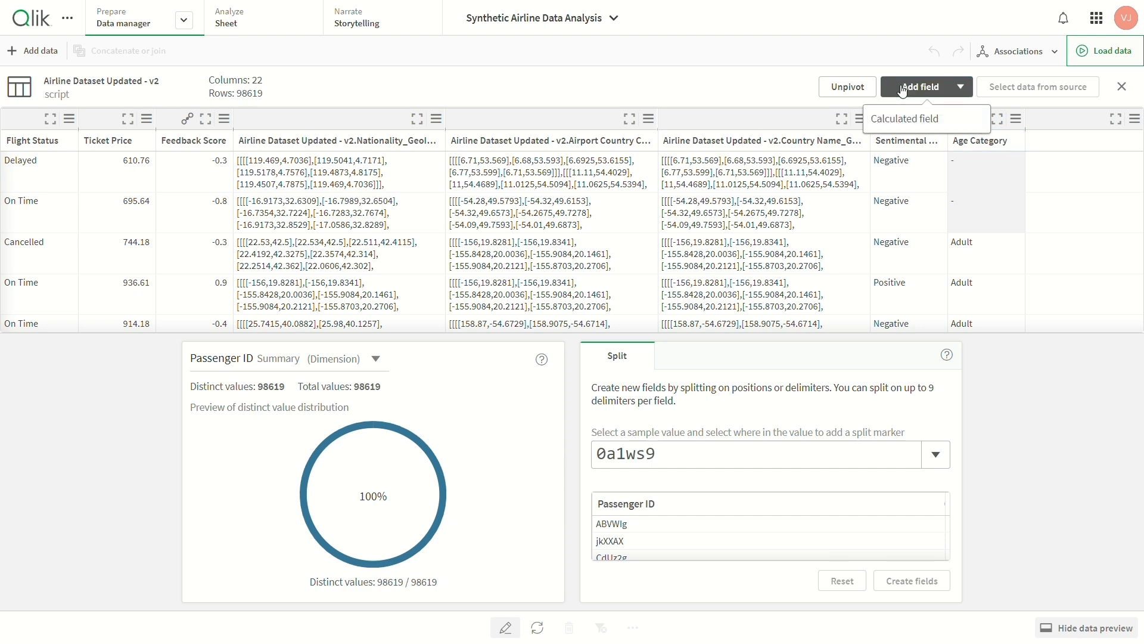
pyautogui.click(899, 121)
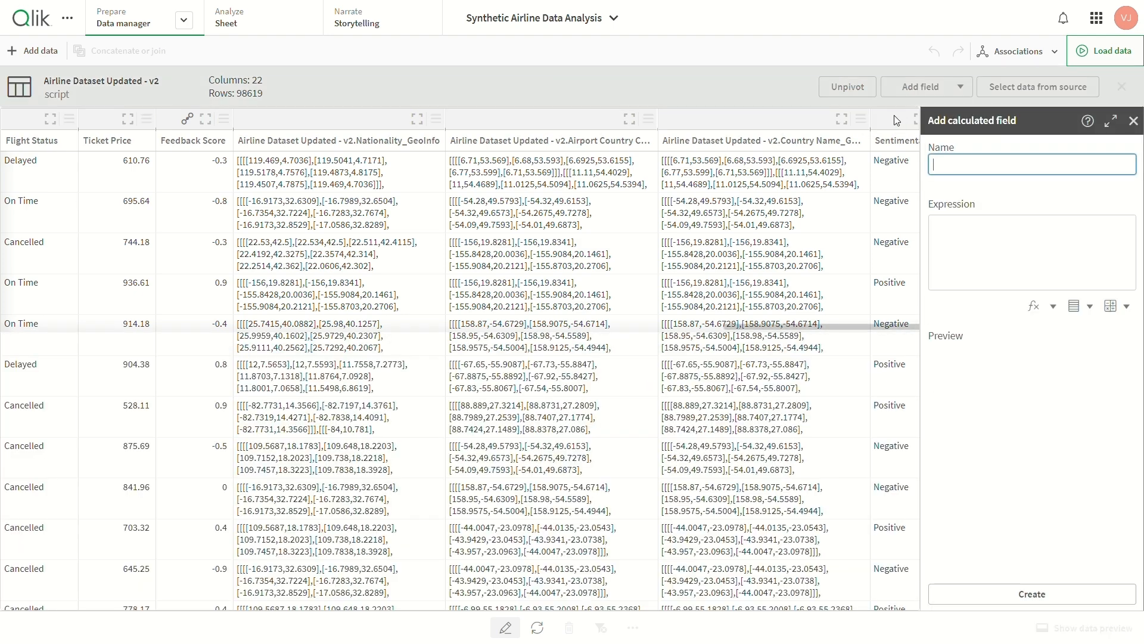
pyautogui.click(1133, 121)
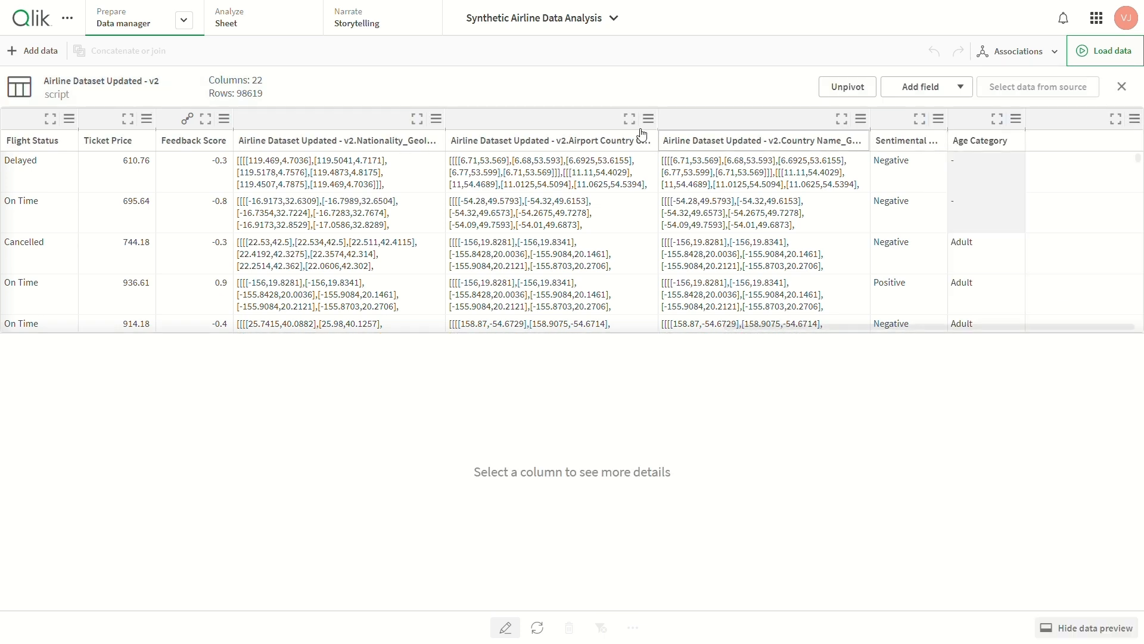
# - Go to the Revenue Optimization Dashboard sheet and examine its Revenue By Destination chart in full screen, returning to the sheet
pyautogui.click(256, 21)
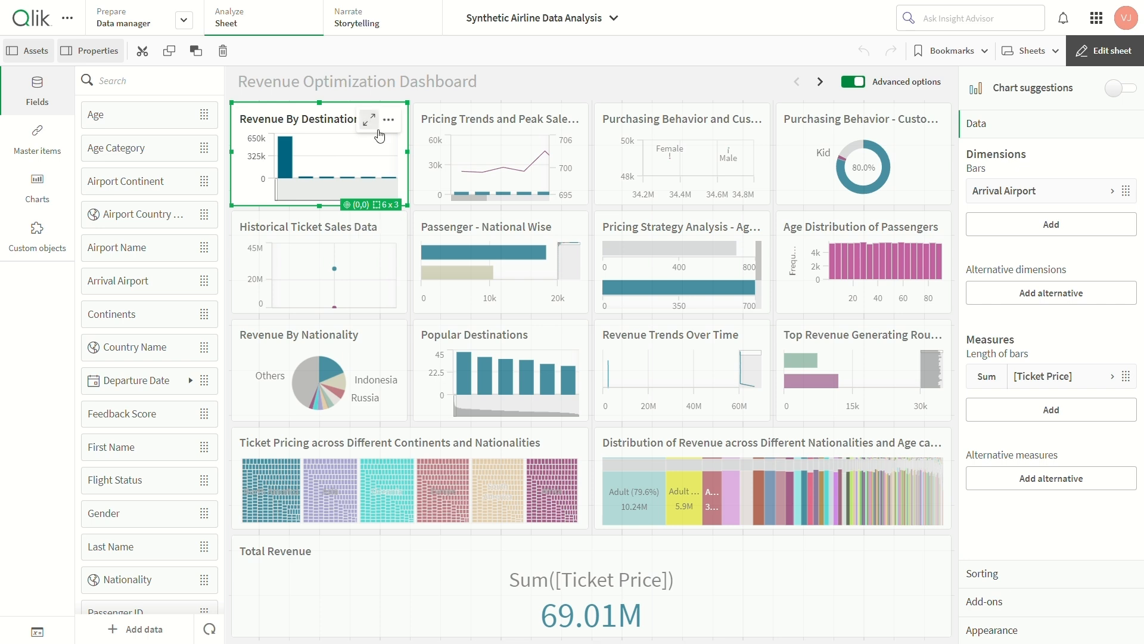
pyautogui.click(370, 119)
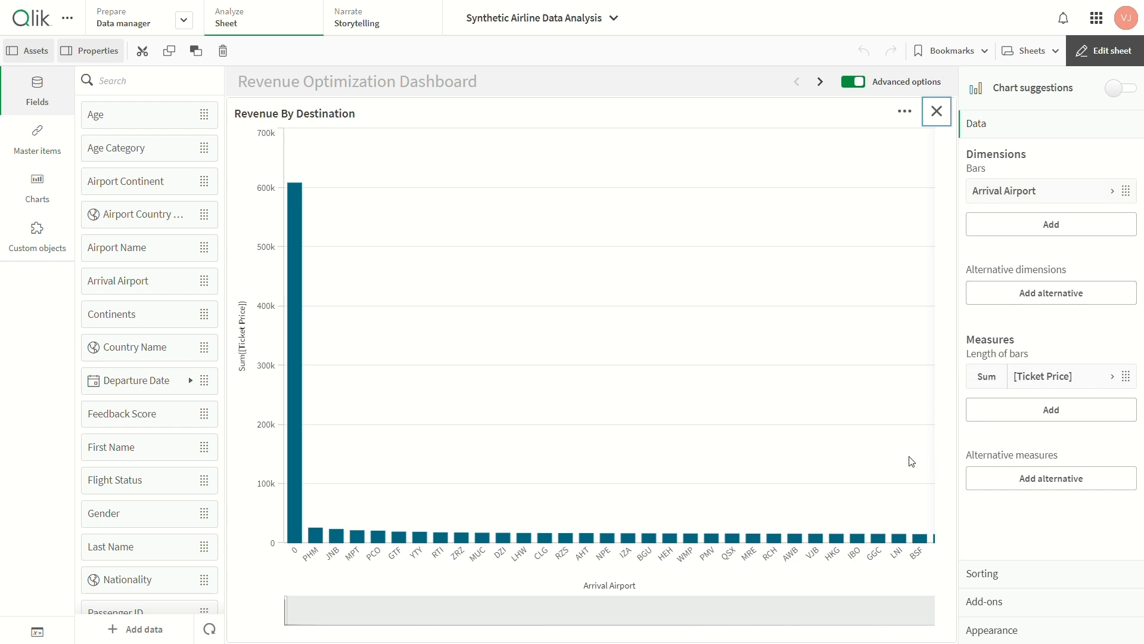
pyautogui.click(905, 112)
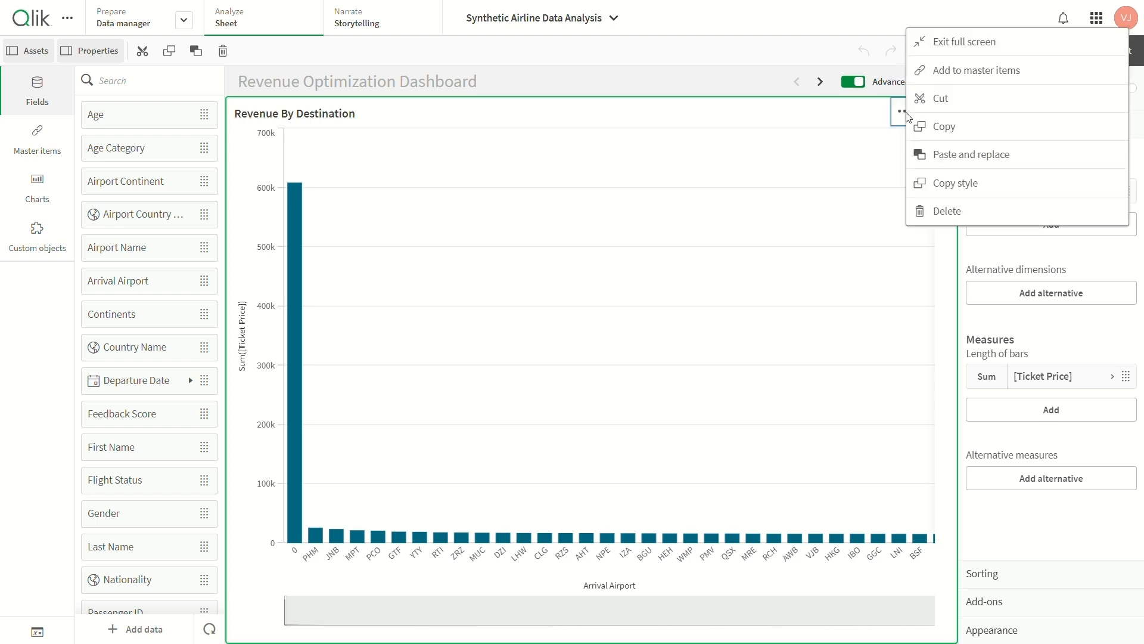
pyautogui.click(870, 132)
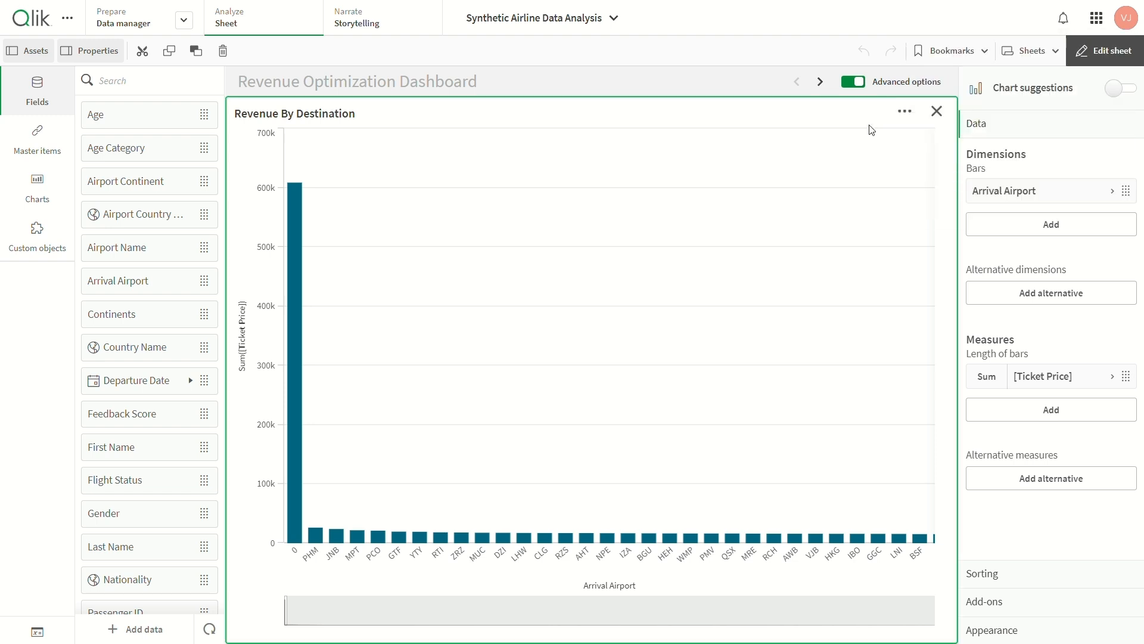
pyautogui.click(937, 111)
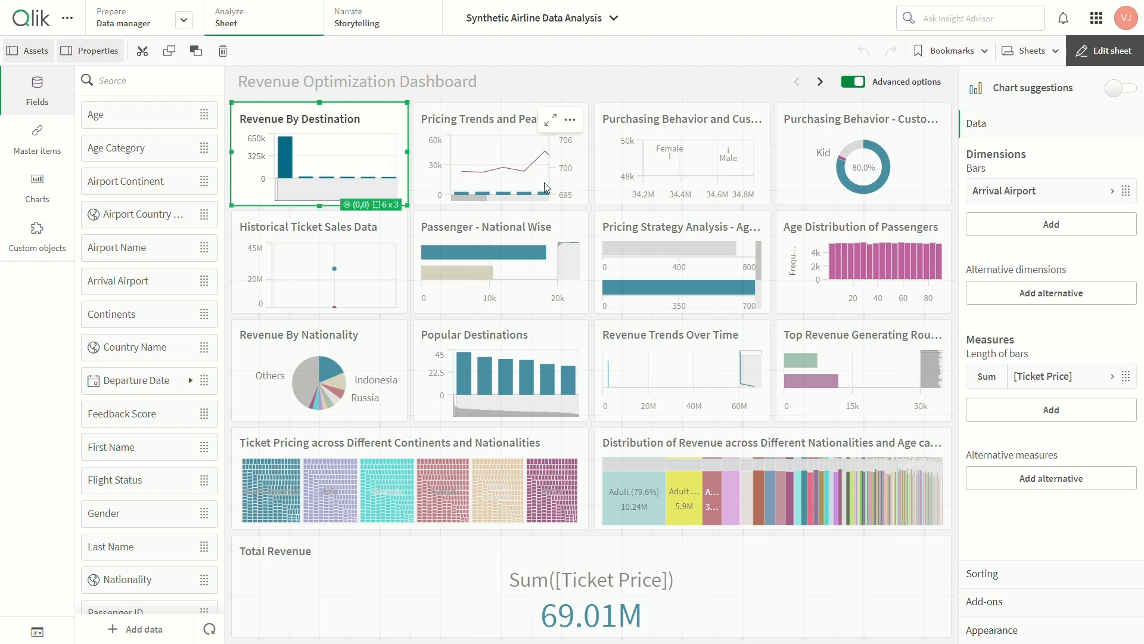
# - Examine the Pricing Trends and Peak Sales Periods chart and the gender-wise Purchasing Behavior and Customer Demographics chart in full screen, returning to the sheet
pyautogui.click(549, 121)
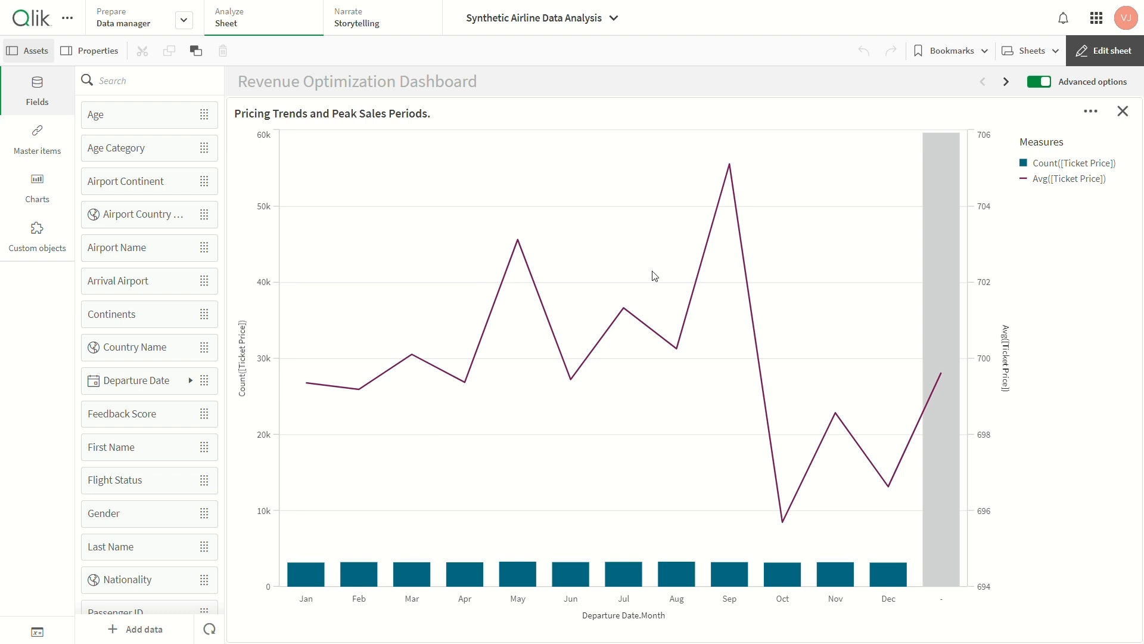
pyautogui.click(1124, 113)
pyautogui.click(737, 197)
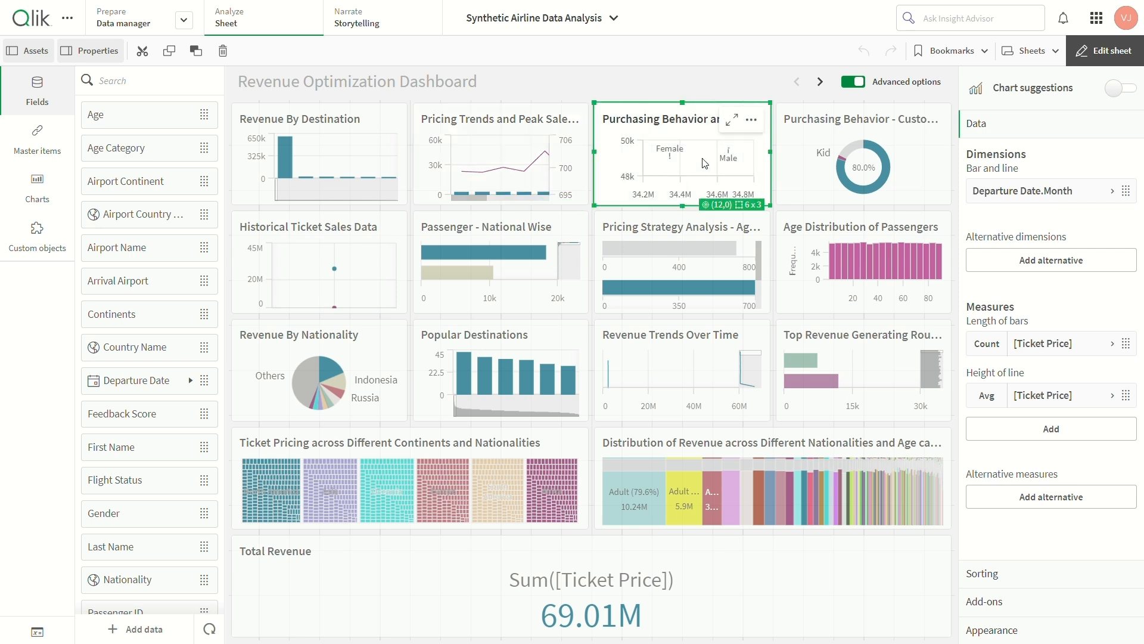
pyautogui.click(732, 122)
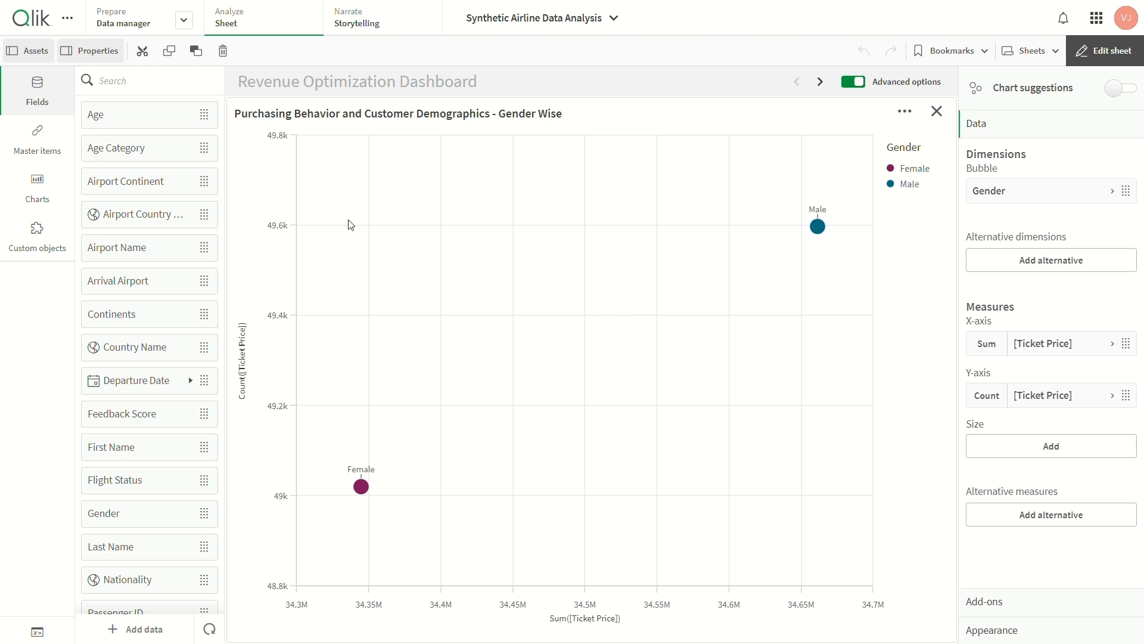
pyautogui.click(937, 111)
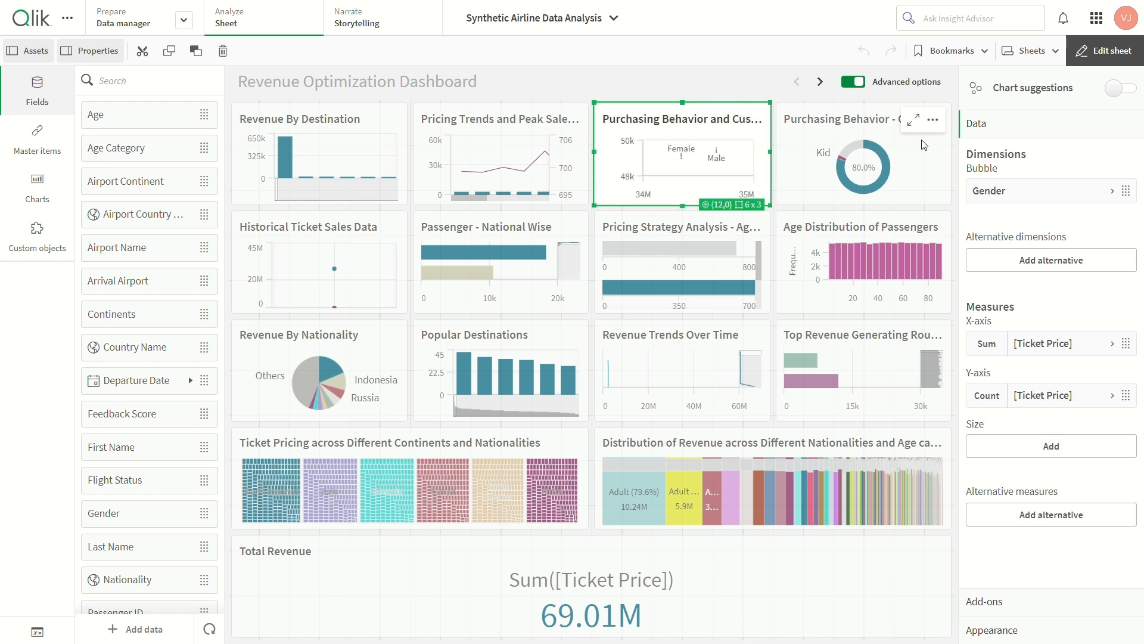
# - Examine the Purchasing Behavior - Customer Segment donut and the Historical Ticket Sales Data chart in full screen, returning to the sheet
pyautogui.click(913, 118)
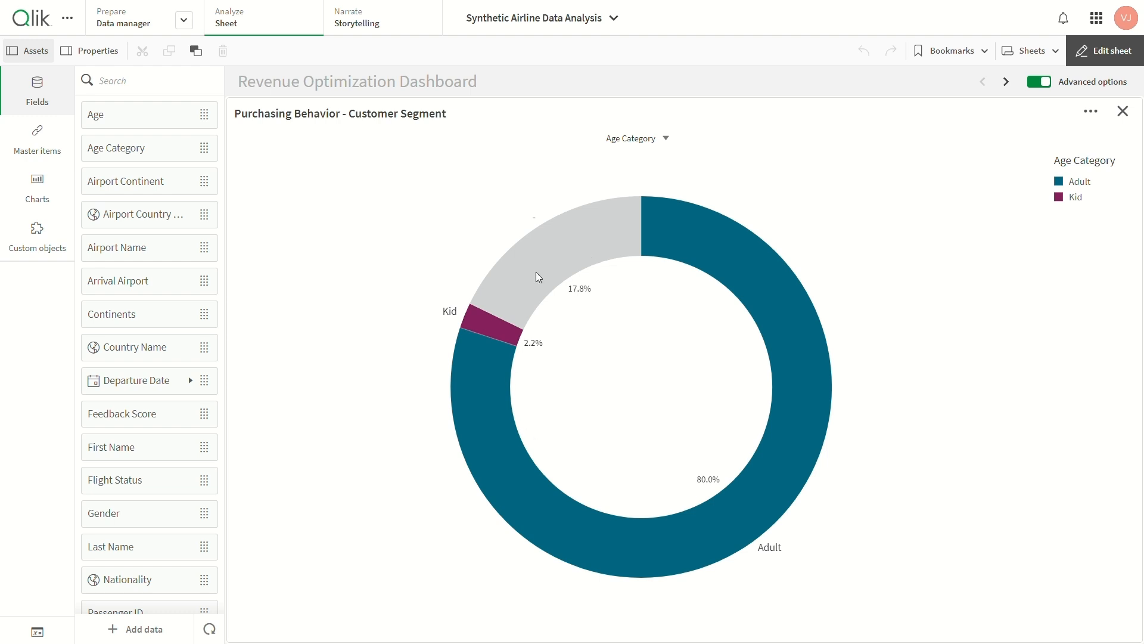
pyautogui.click(1124, 112)
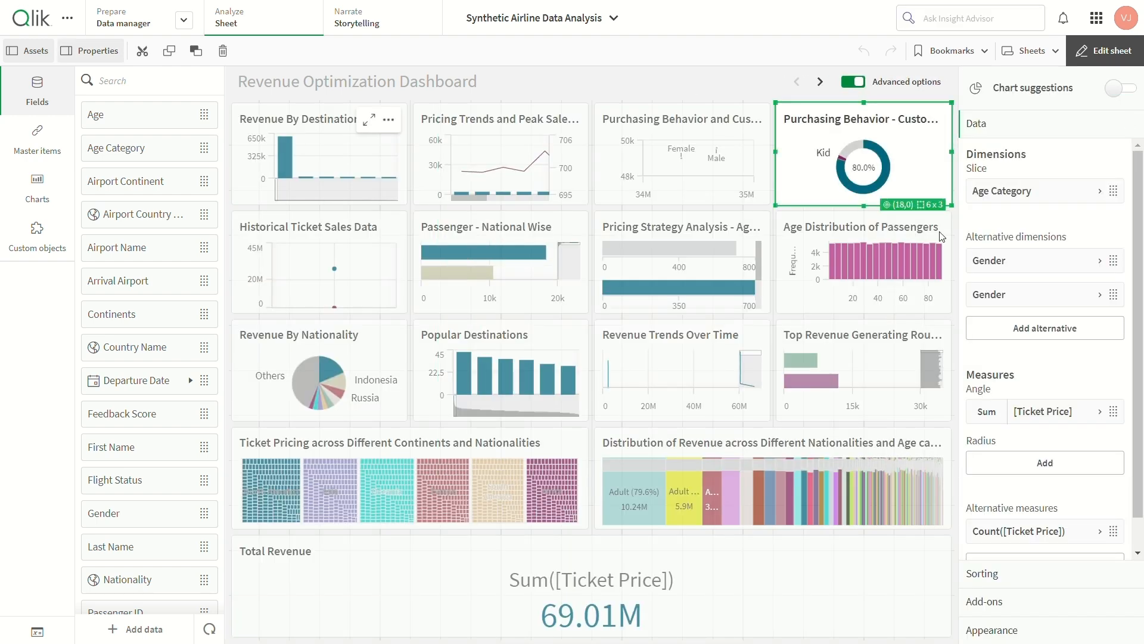
pyautogui.click(358, 269)
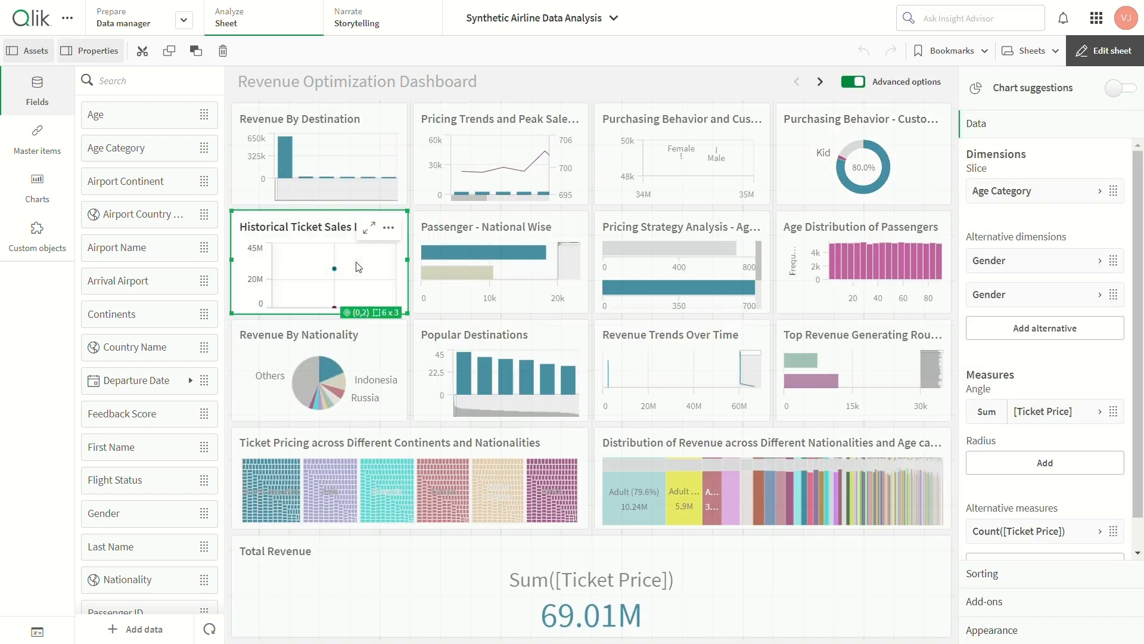
pyautogui.click(367, 234)
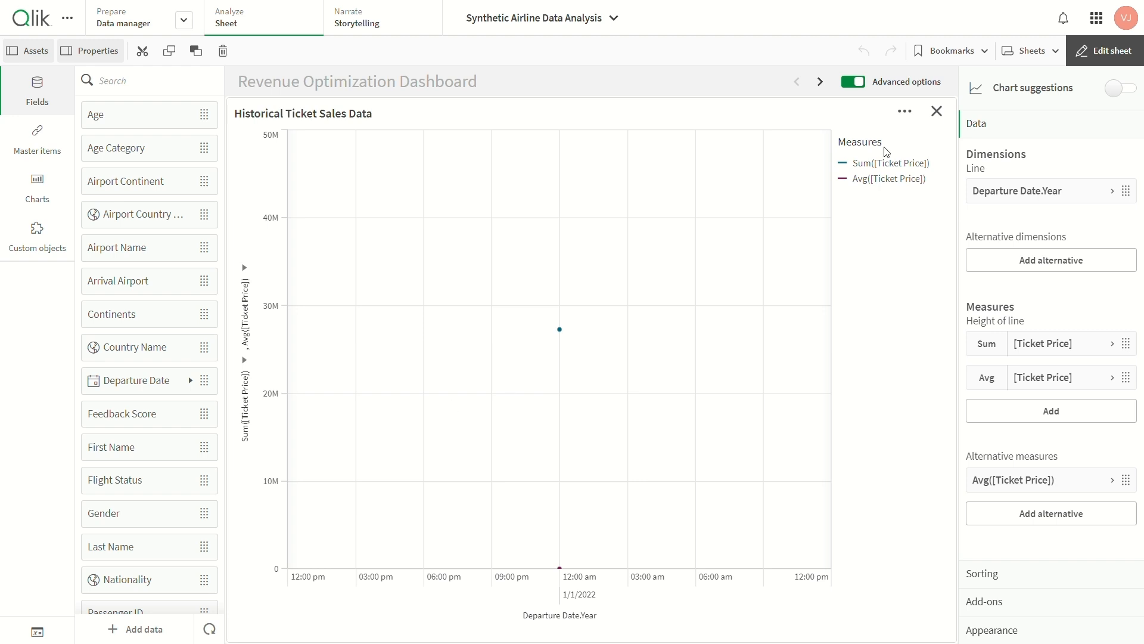
pyautogui.click(935, 112)
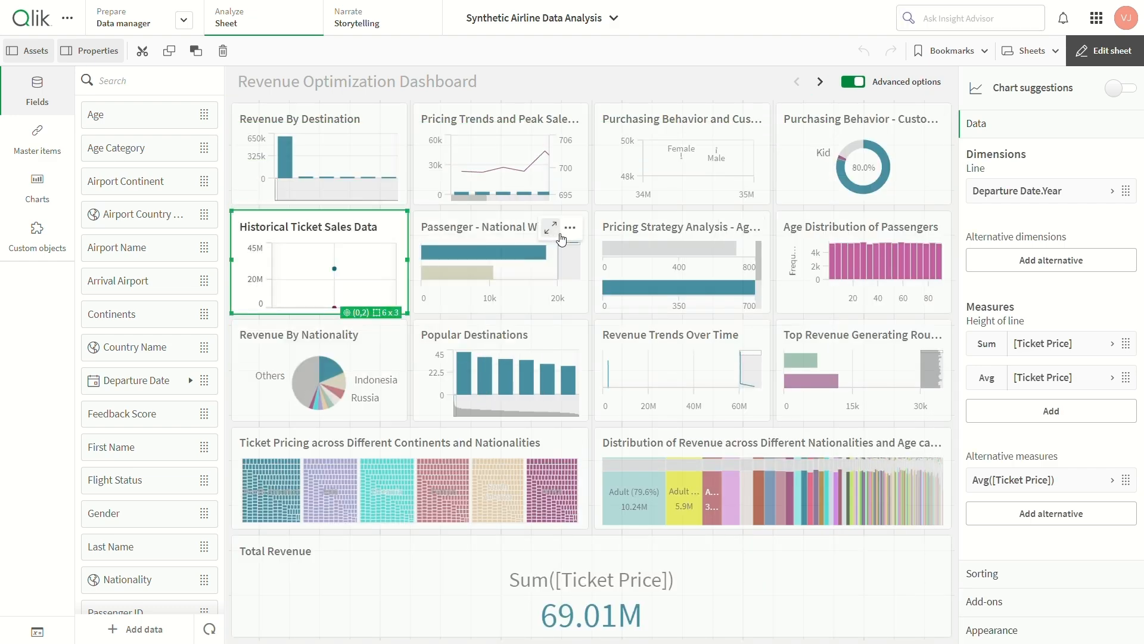
# - Examine the Passenger - National Wise and Pricing Strategy Analysis - Age Wise charts in full screen with their dimensions and measures, returning to the sheet
pyautogui.click(551, 229)
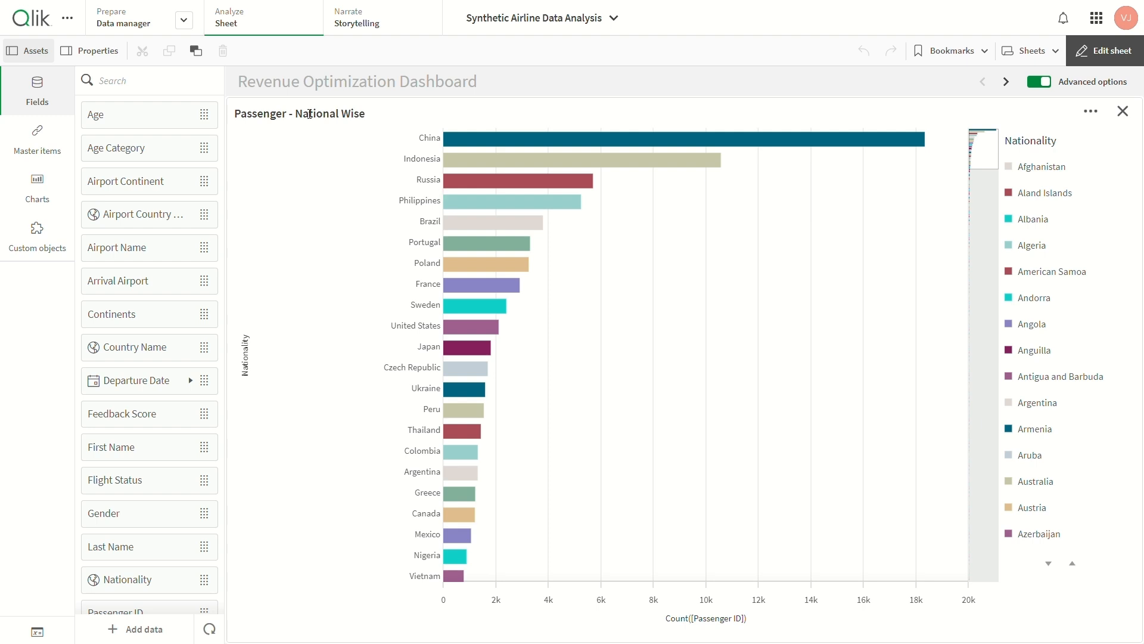
pyautogui.click(401, 126)
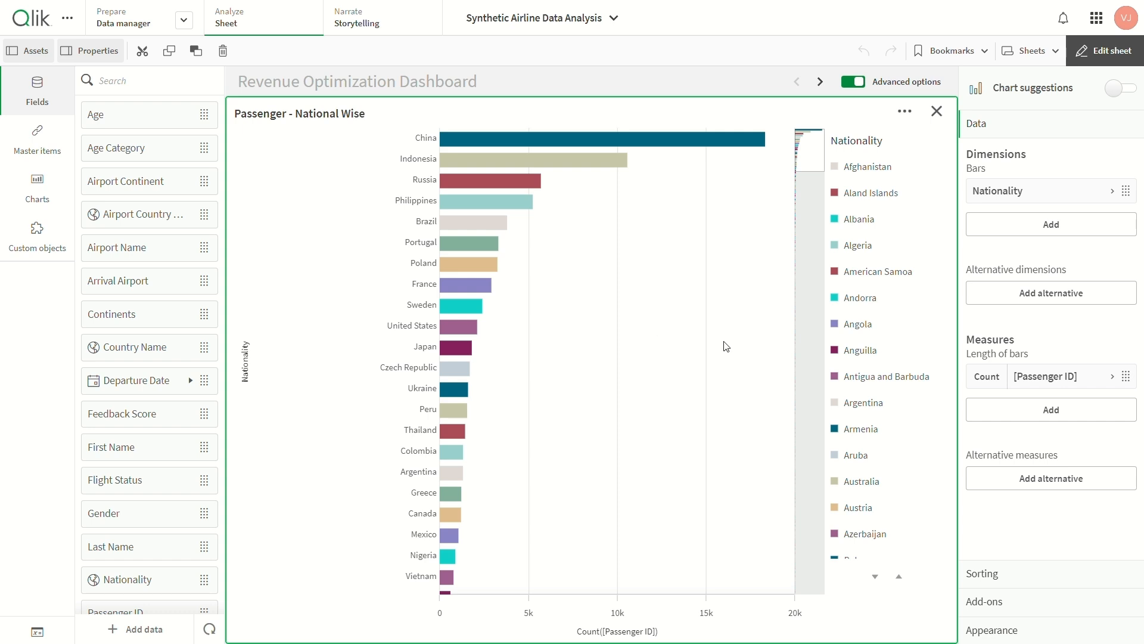
pyautogui.click(937, 111)
pyautogui.click(722, 226)
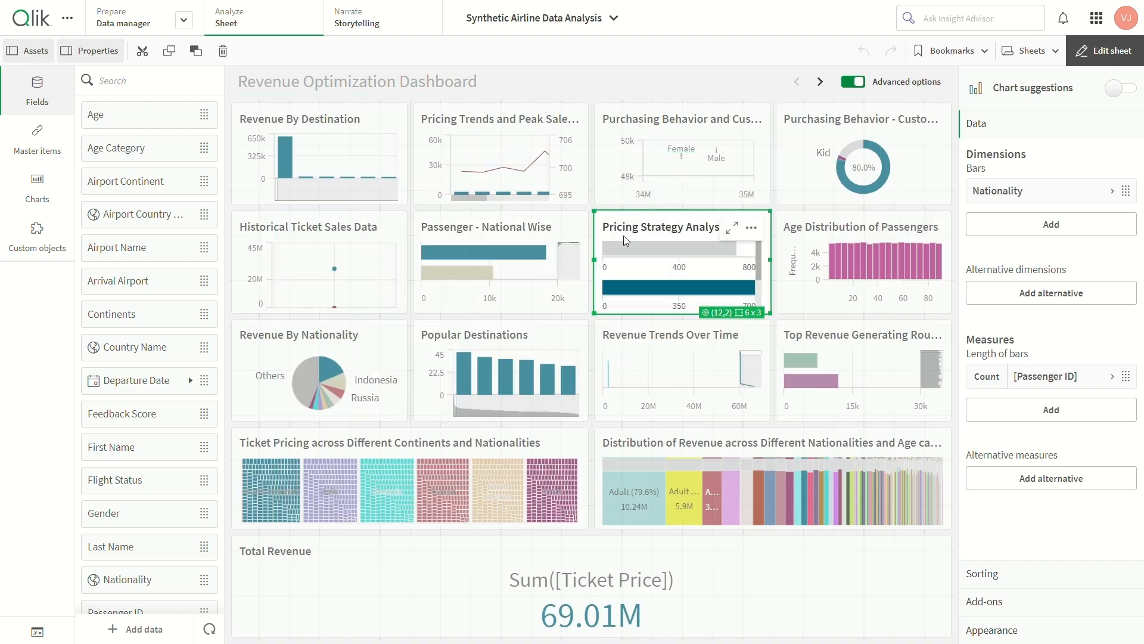
pyautogui.click(732, 227)
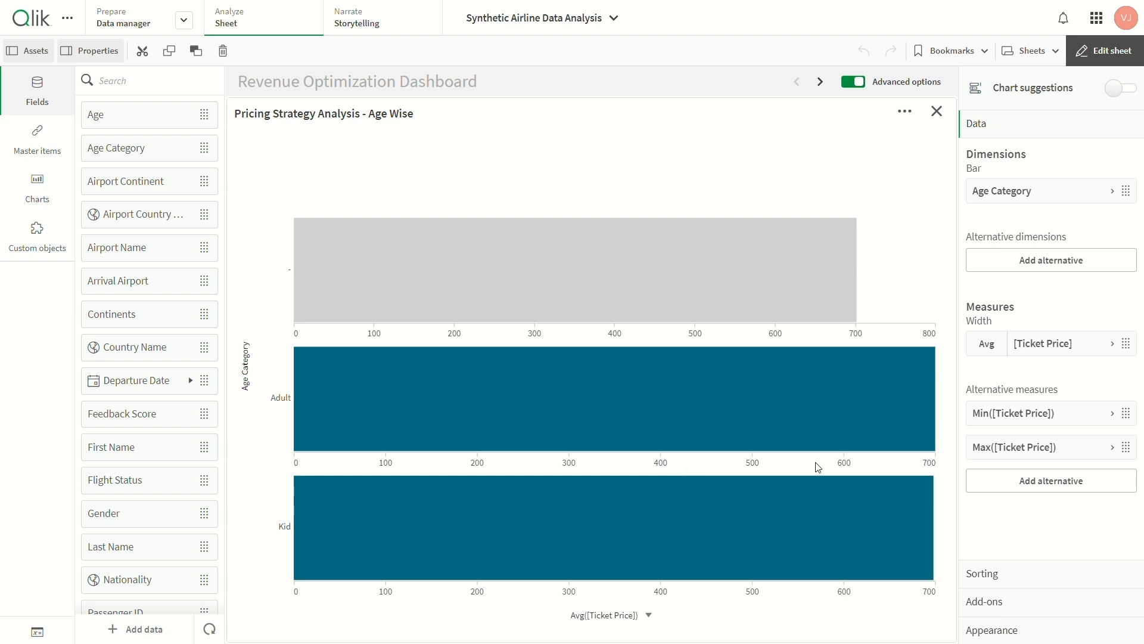
pyautogui.click(938, 112)
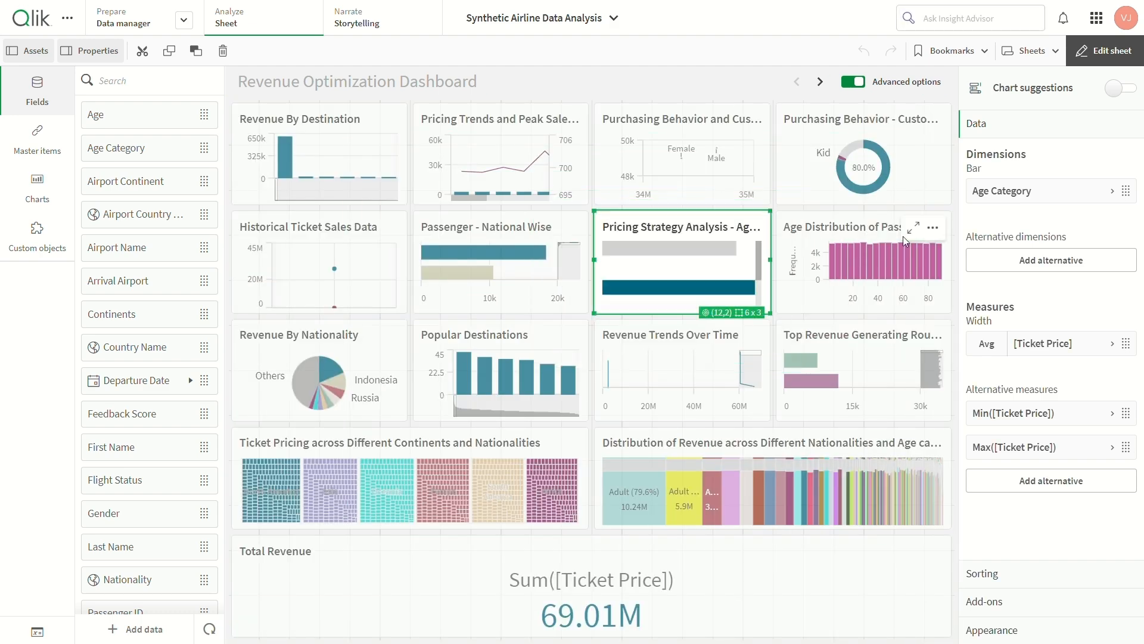
# - Examine the Age Distribution of Passengers histogram and the Revenue By Nationality pie in full screen with their data properties, returning to the sheet
pyautogui.click(917, 227)
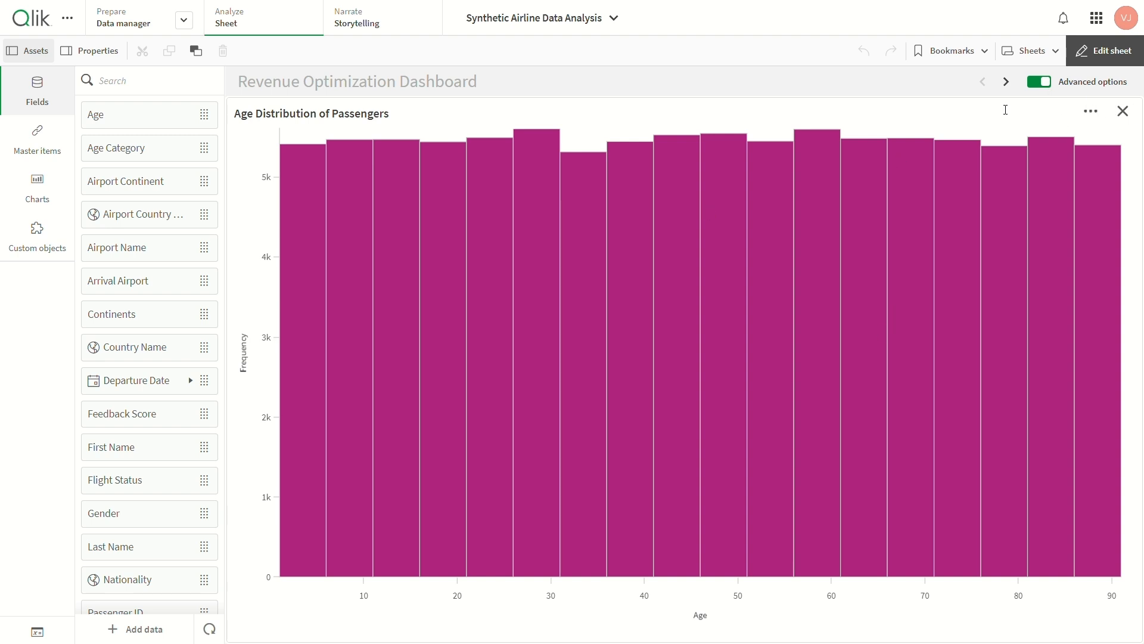
pyautogui.click(372, 183)
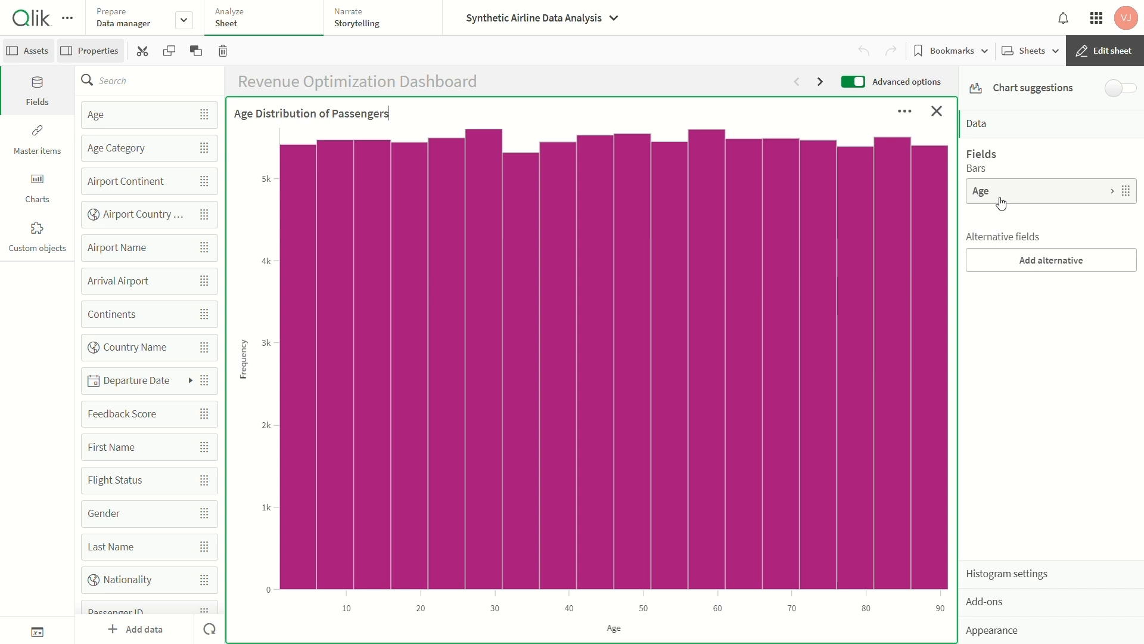
pyautogui.click(936, 111)
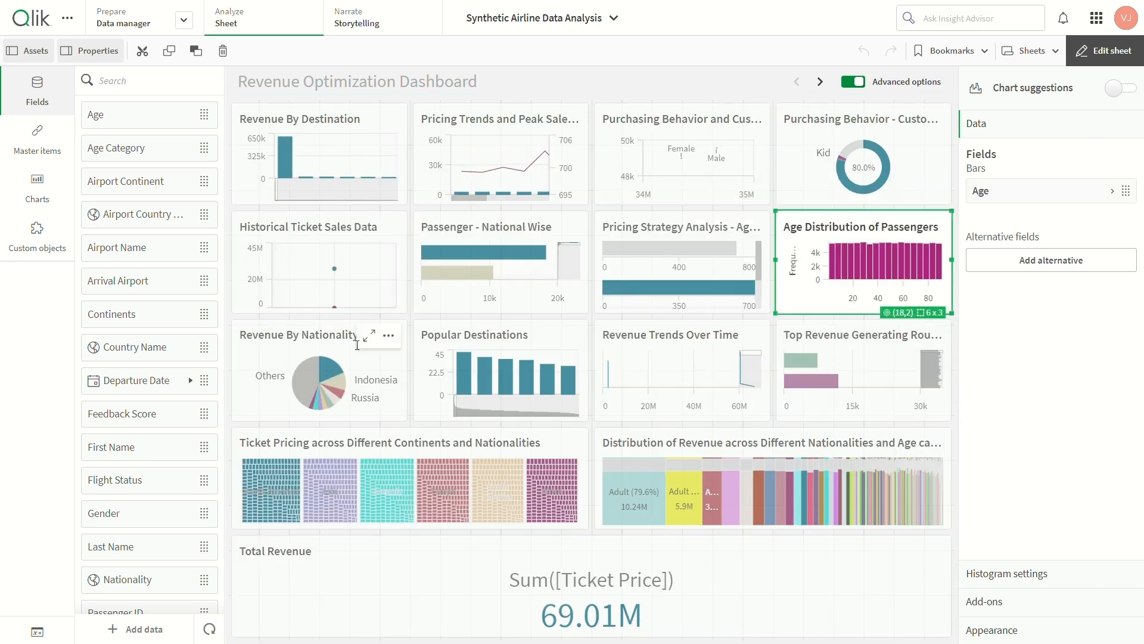
pyautogui.click(371, 336)
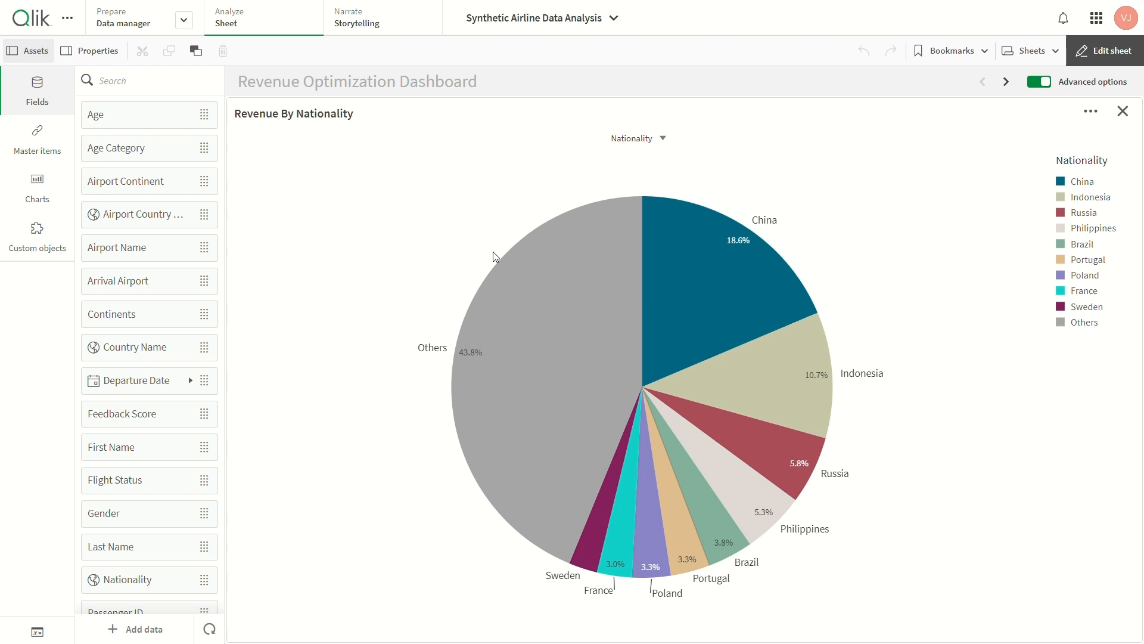
pyautogui.click(276, 115)
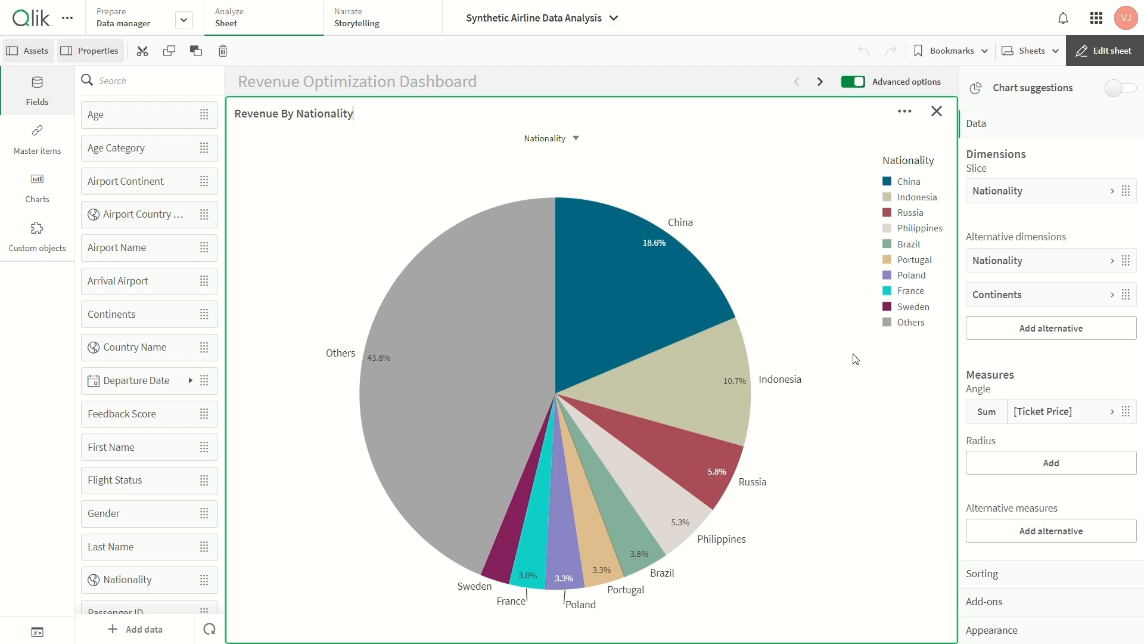
pyautogui.click(937, 111)
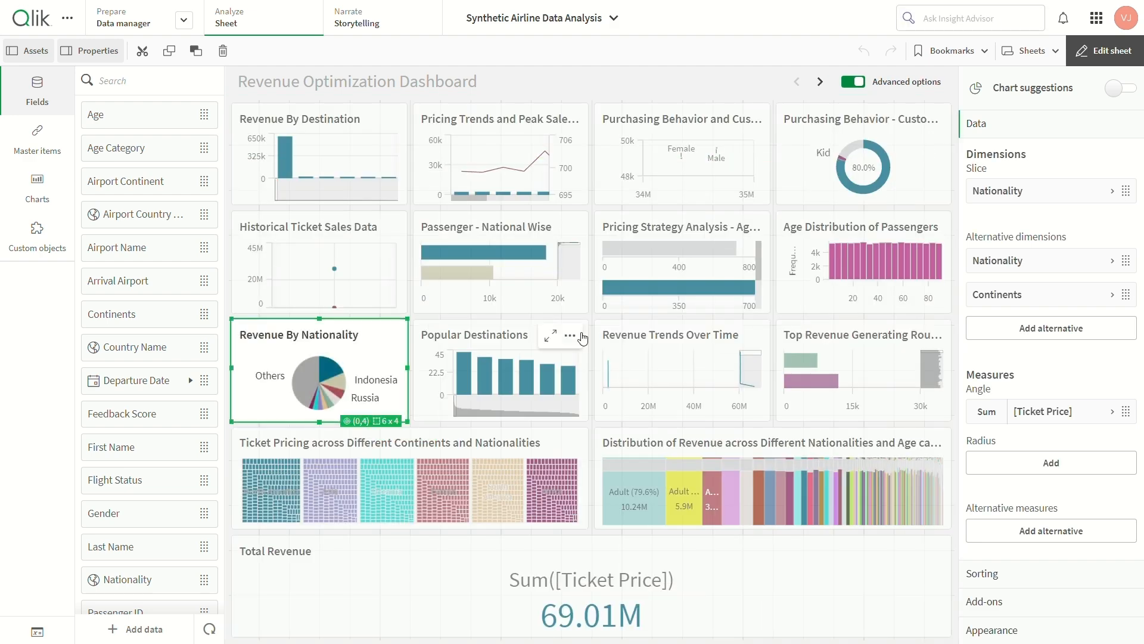
# - Examine the Popular Destinations and Revenue Trends Over Time charts in full screen with their dimensions and measures, returning to the sheet
pyautogui.click(550, 336)
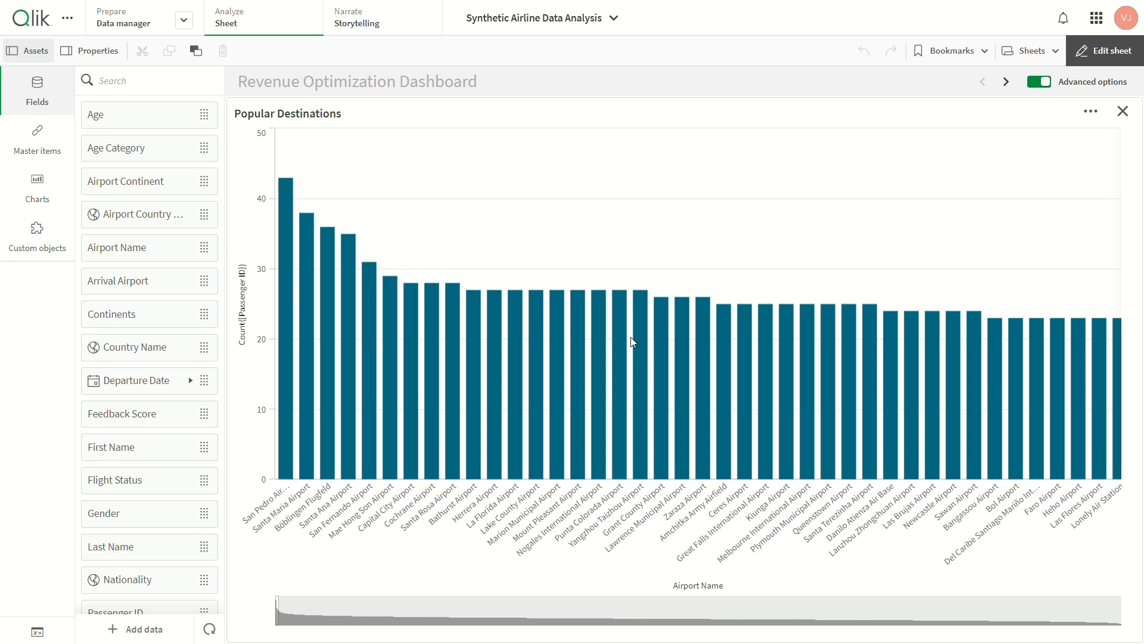
pyautogui.click(322, 119)
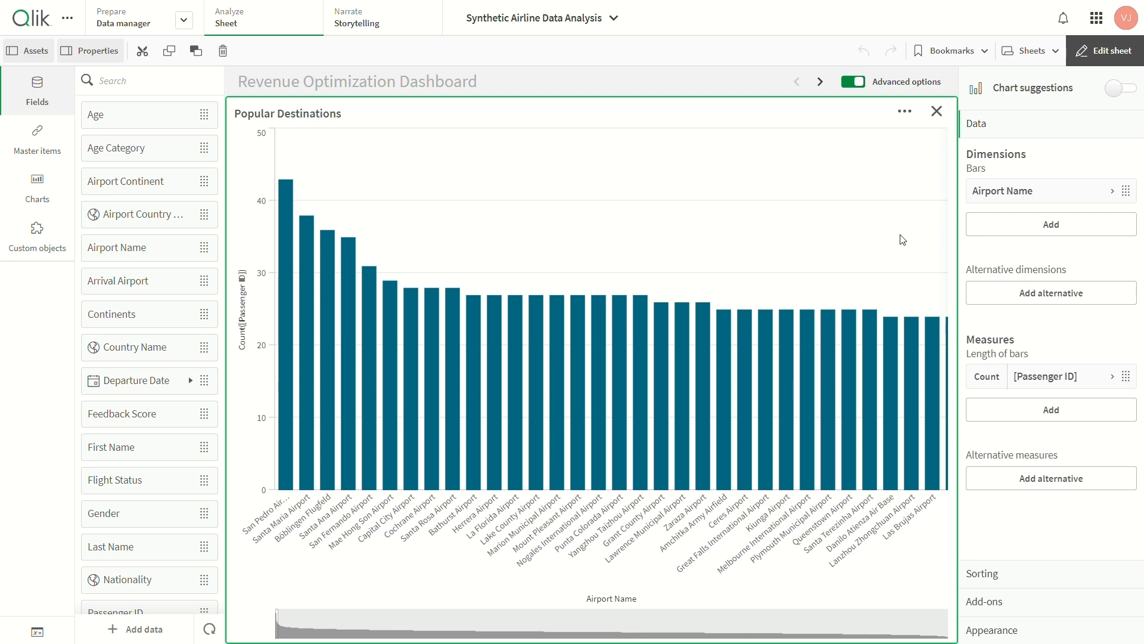
pyautogui.click(937, 112)
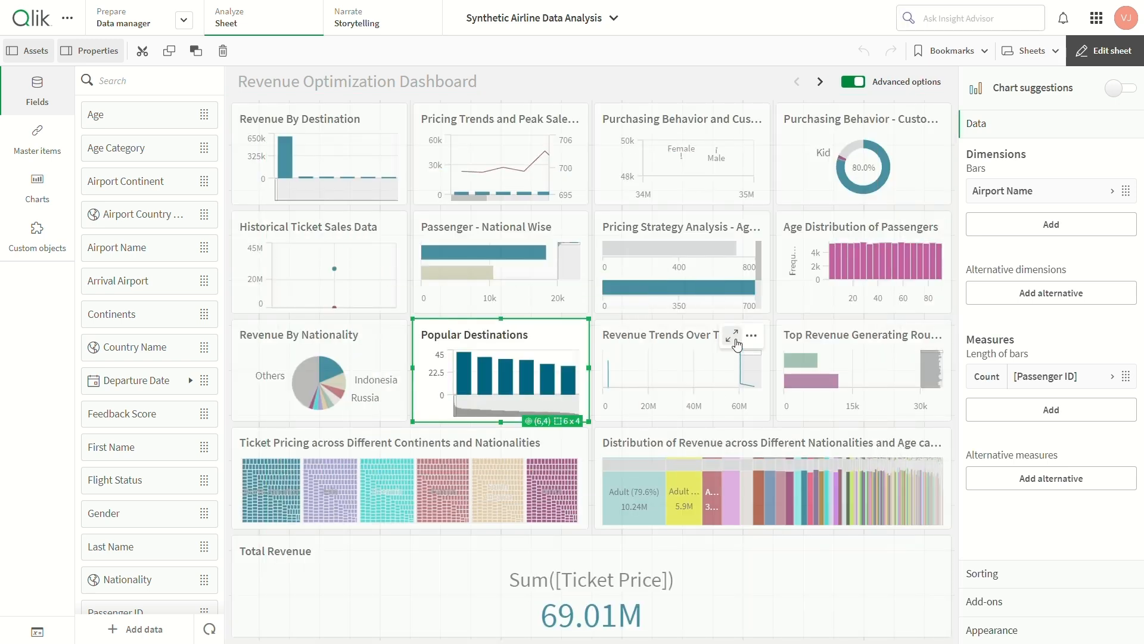
pyautogui.click(732, 338)
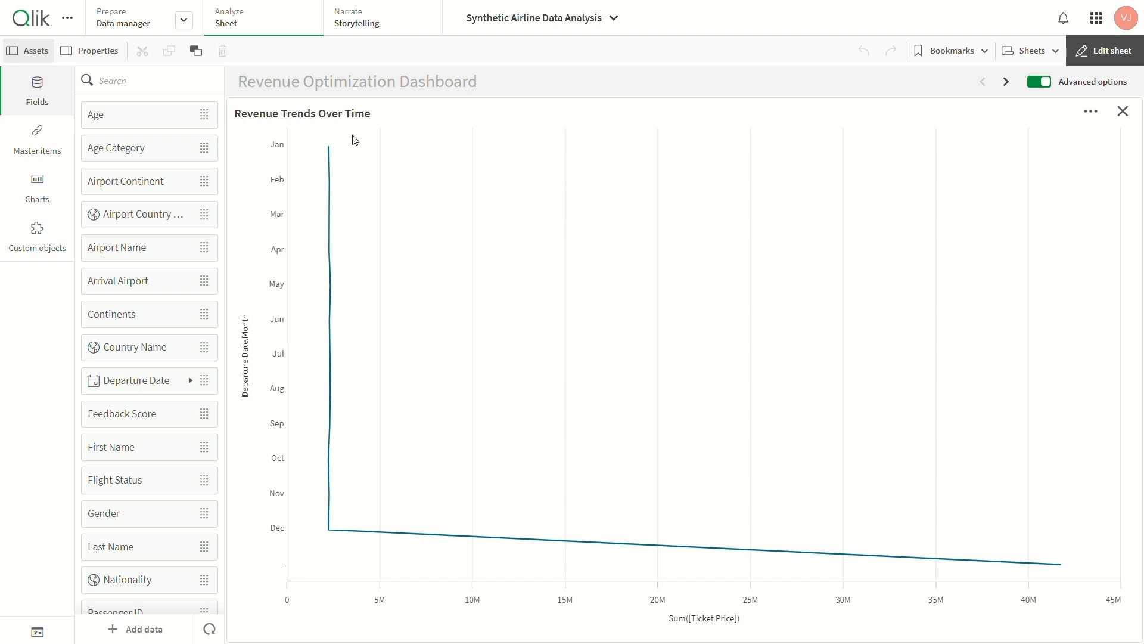
pyautogui.click(350, 118)
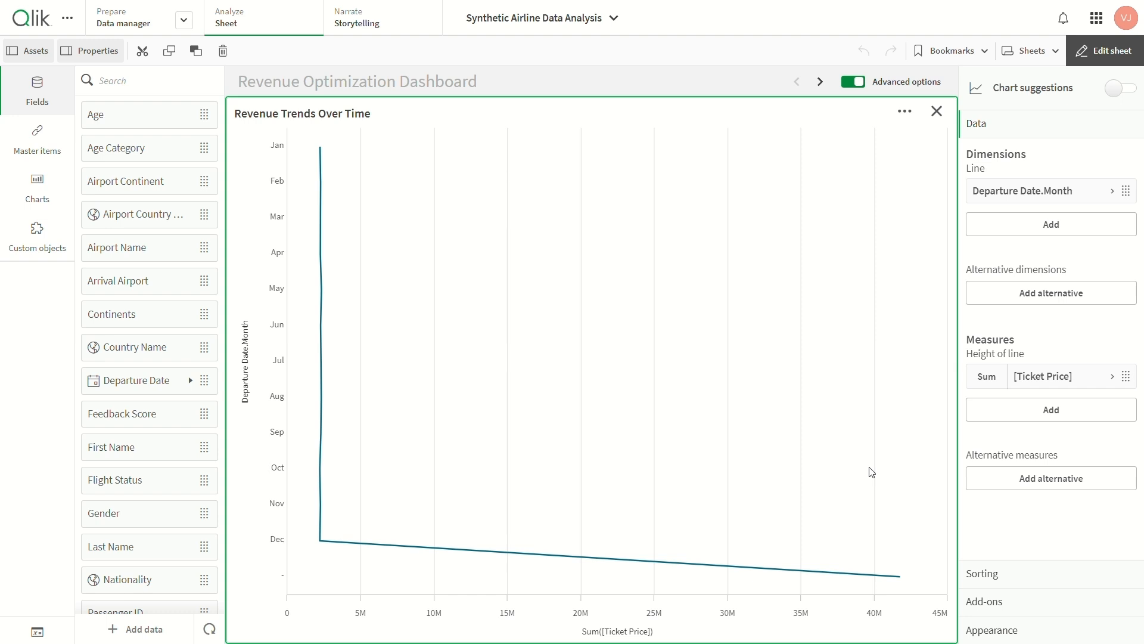
pyautogui.click(937, 112)
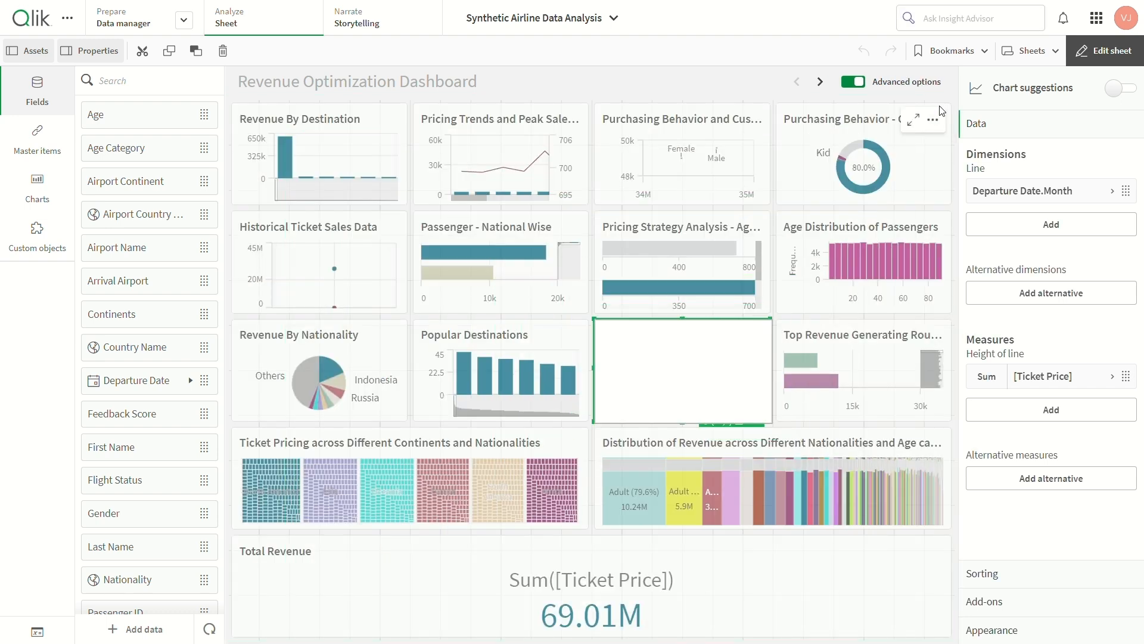
# - Examine the Top Revenue Generating Routes chart in full screen with its data properties, and the Total Revenue KPI on the sheet
pyautogui.click(898, 365)
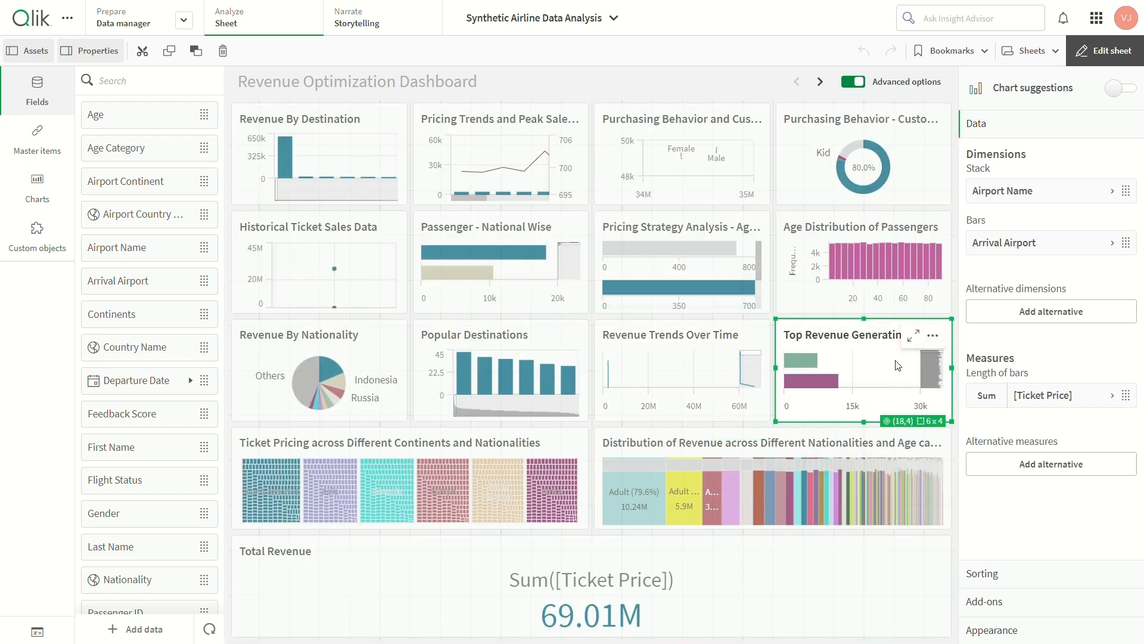
pyautogui.click(914, 346)
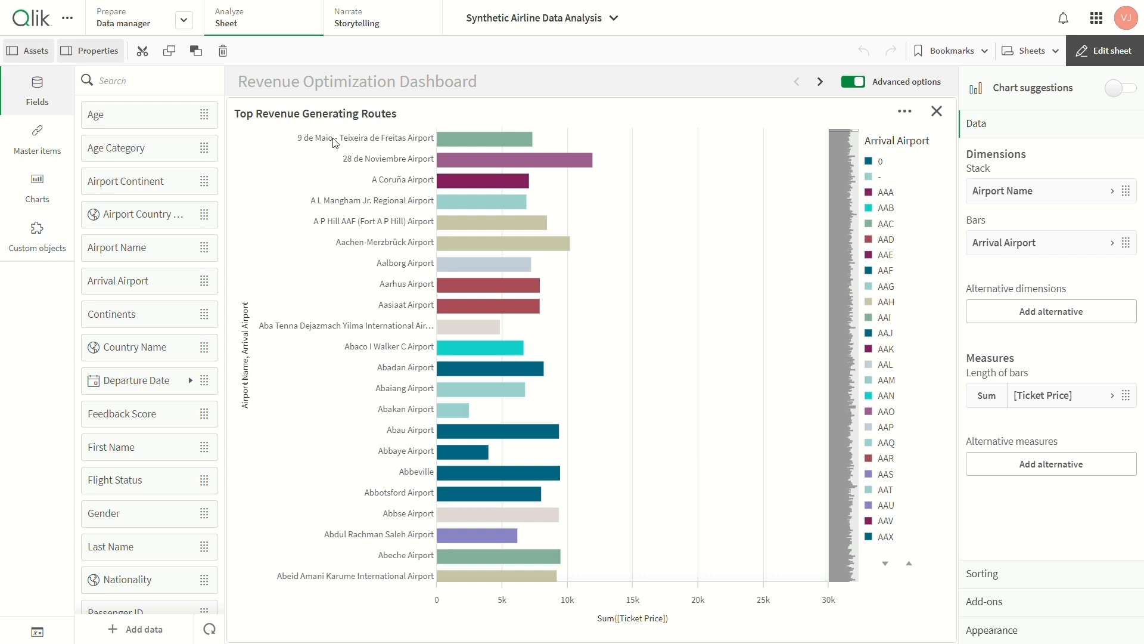
pyautogui.click(317, 122)
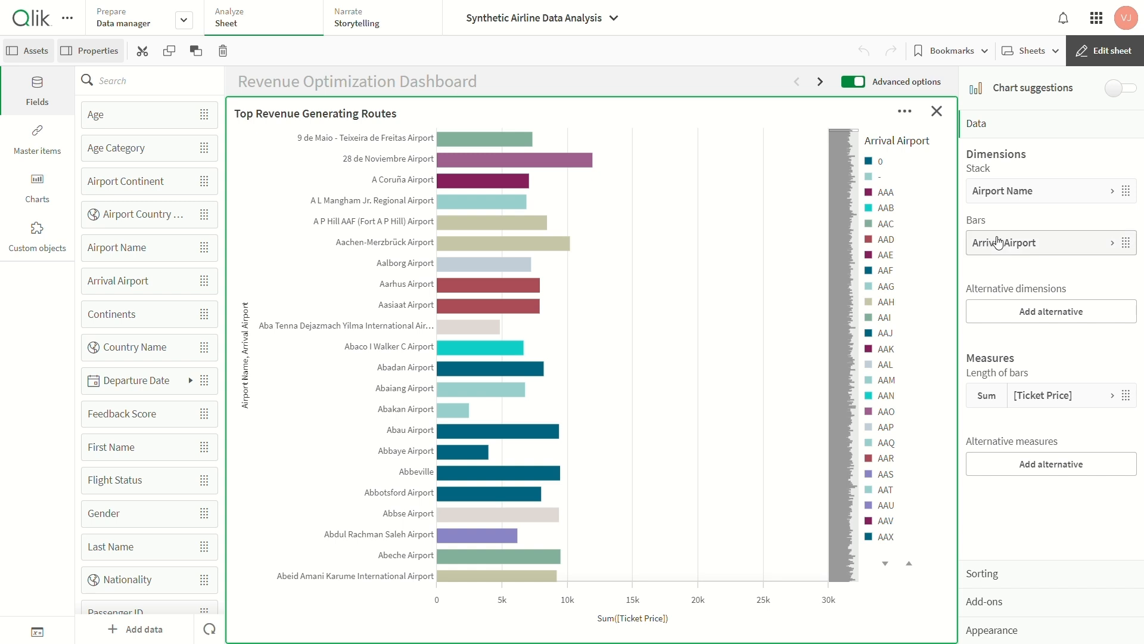
pyautogui.click(937, 112)
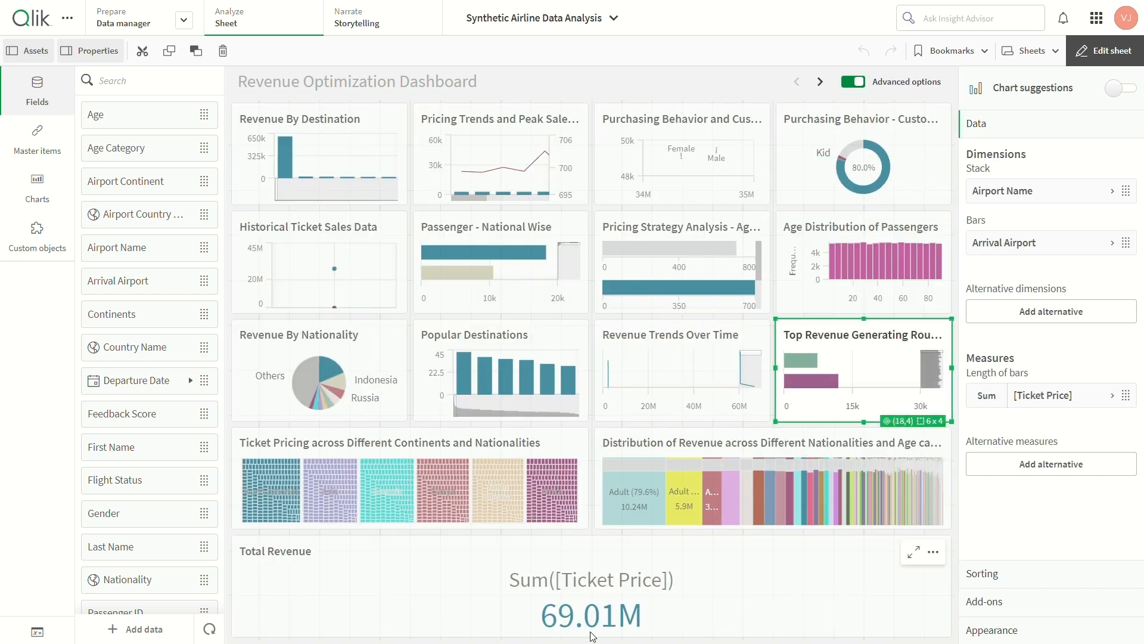
pyautogui.click(536, 574)
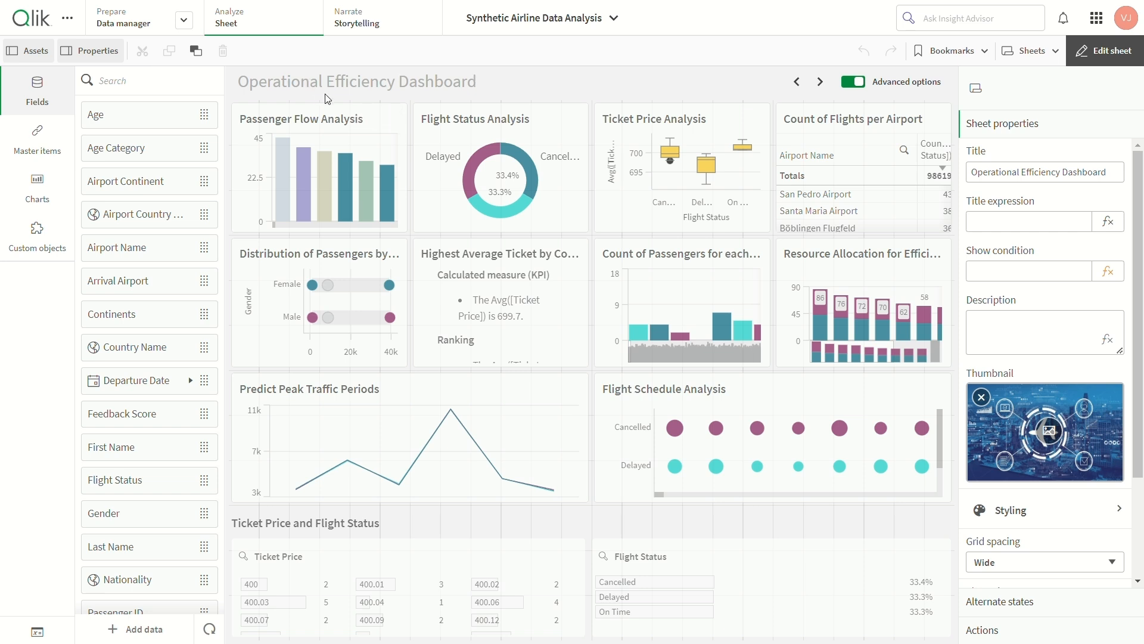
# - On the Operational Efficiency Dashboard sheet, examine the Passenger Flow Analysis and Flight Status Analysis charts in full screen, returning to the sheet
pyautogui.moveTo(327, 115)
pyautogui.moveTo(369, 123)
pyautogui.click(370, 124)
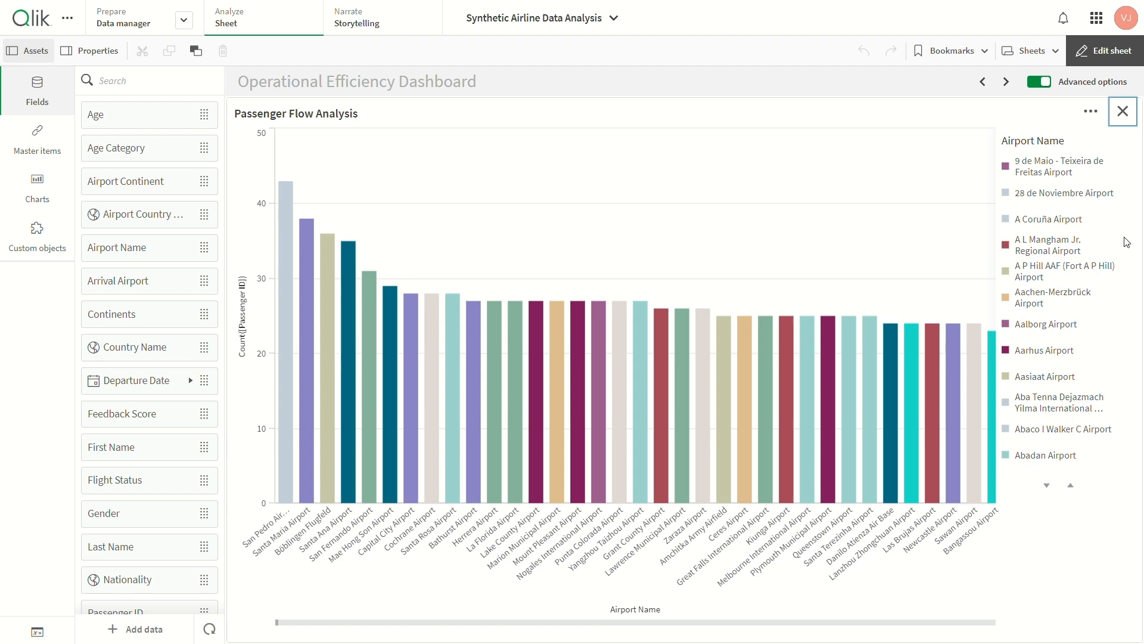
pyautogui.click(1122, 111)
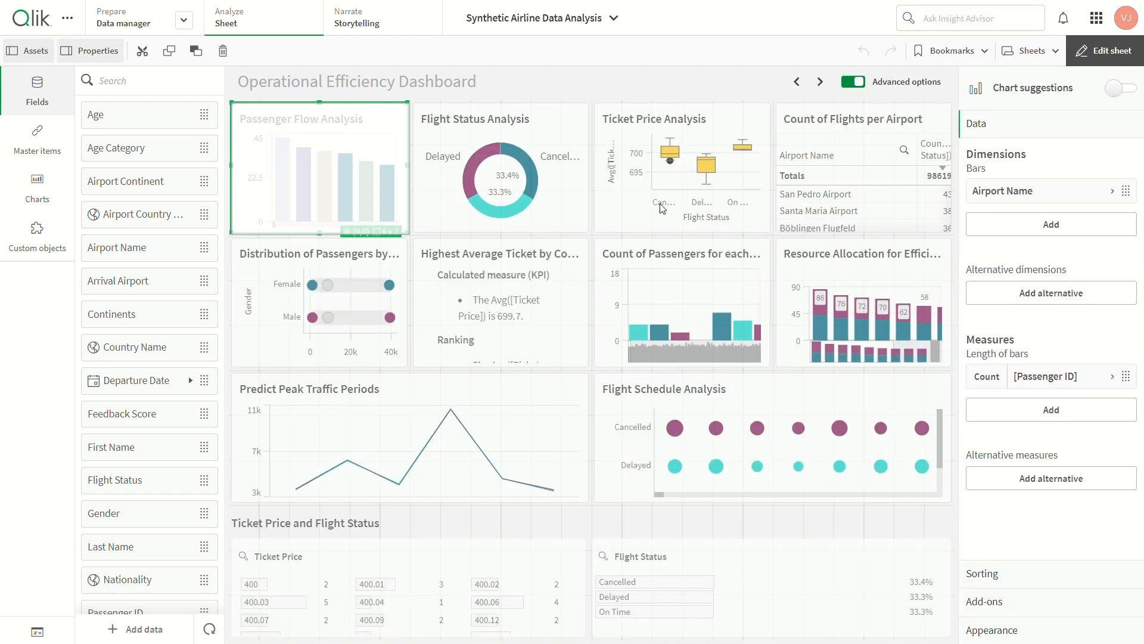
pyautogui.click(510, 147)
pyautogui.click(551, 119)
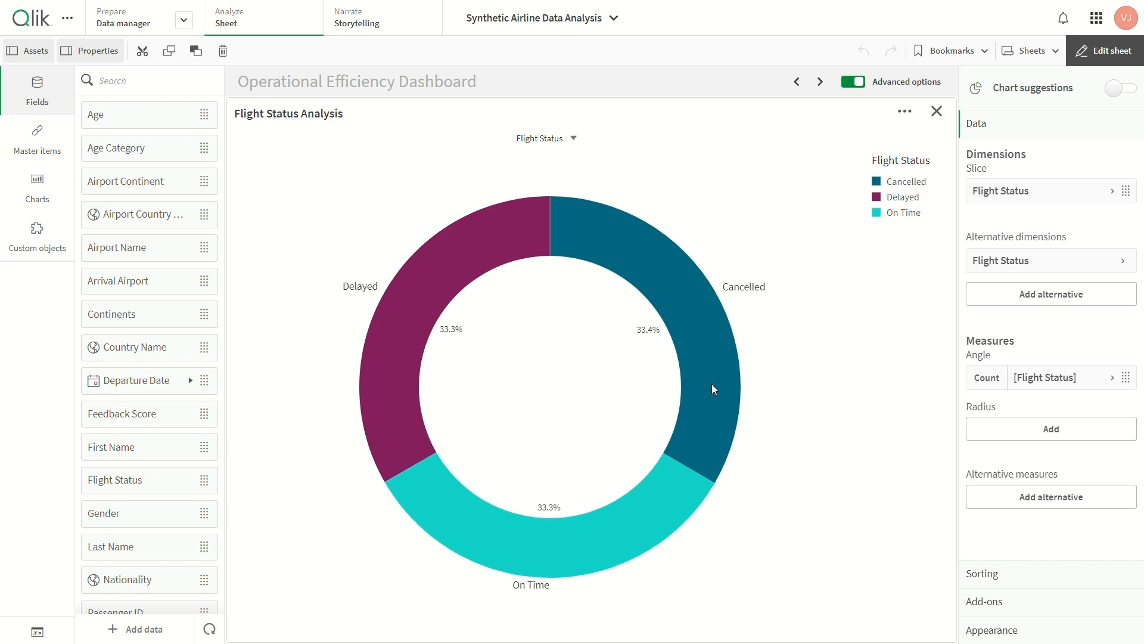
pyautogui.click(936, 111)
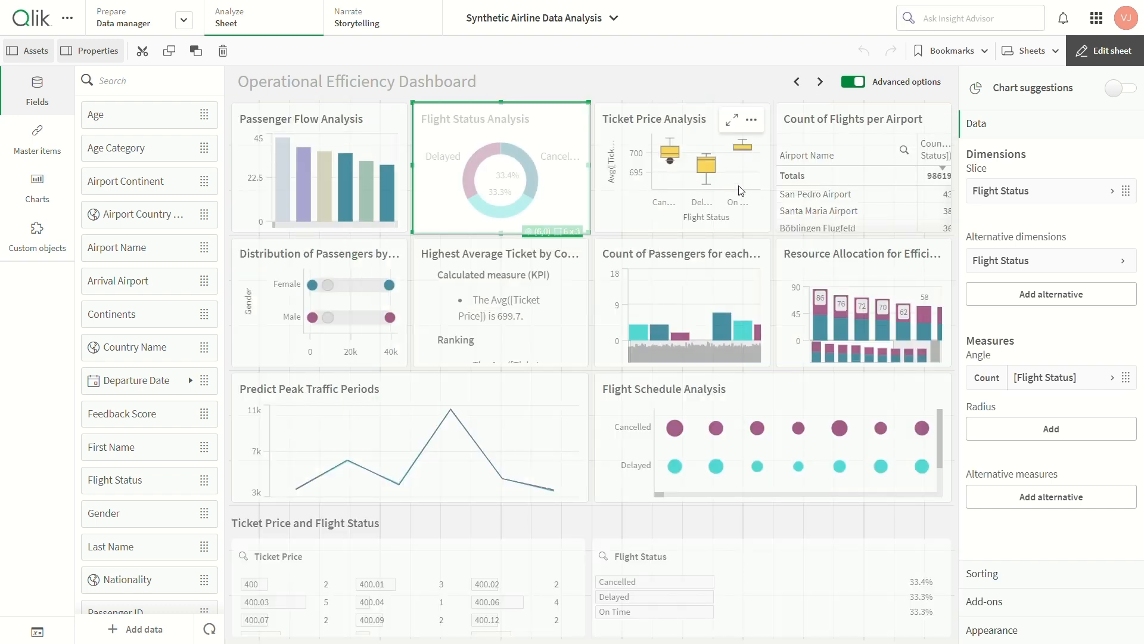
# - Examine the Ticket Price Analysis box plot and the Count of Flights per Airport table in full screen with their data properties, returning to the sheet
pyautogui.click(660, 165)
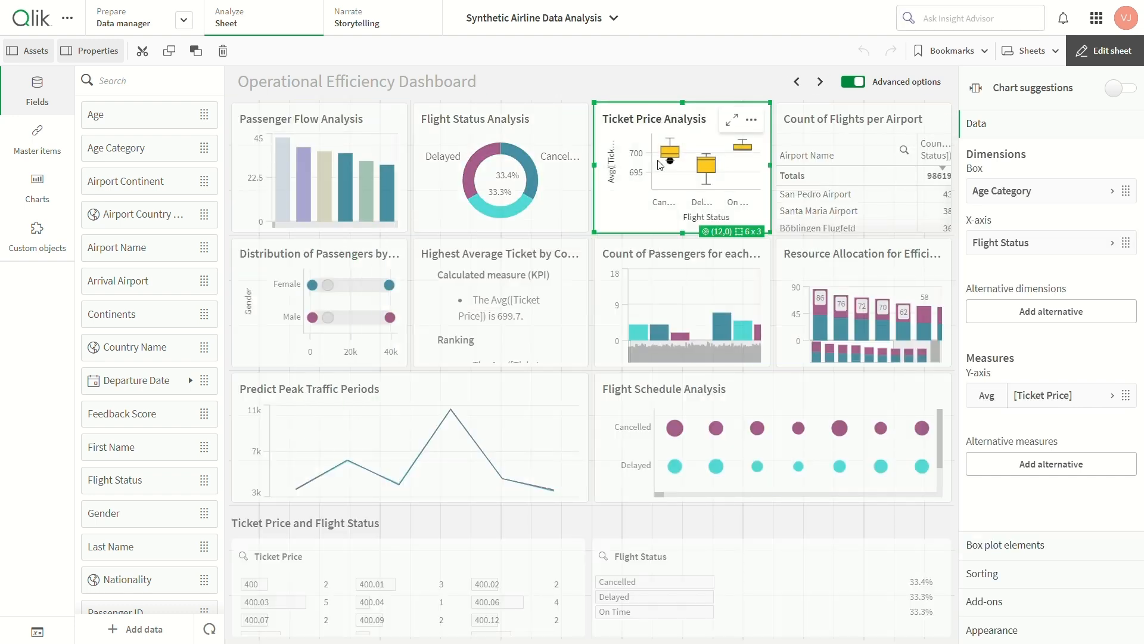
pyautogui.click(732, 120)
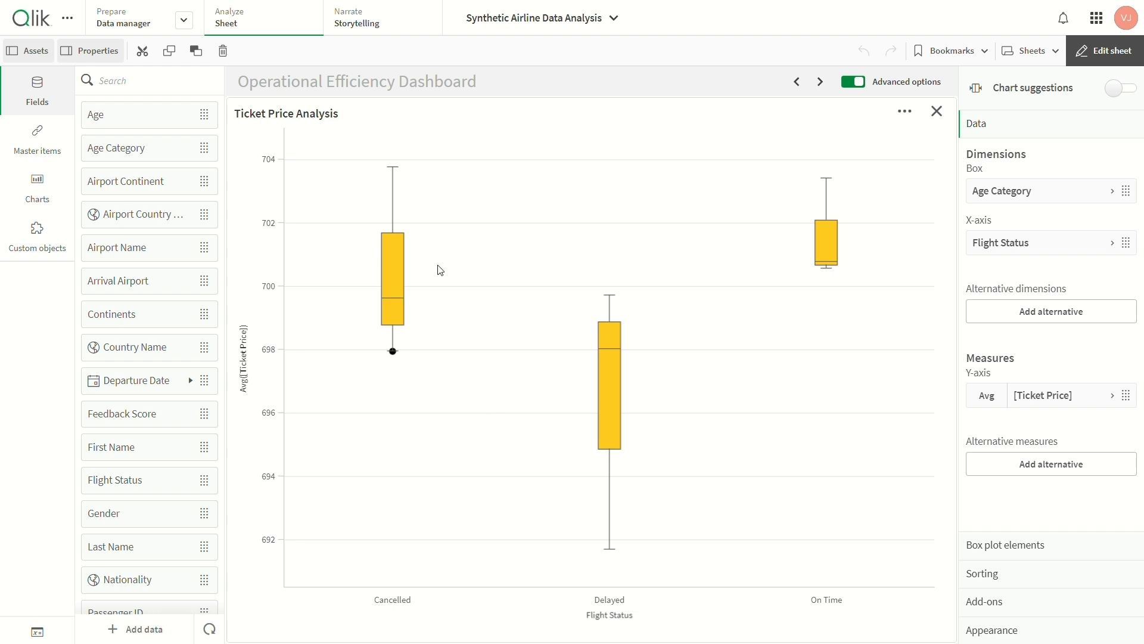
pyautogui.click(937, 111)
pyautogui.click(921, 127)
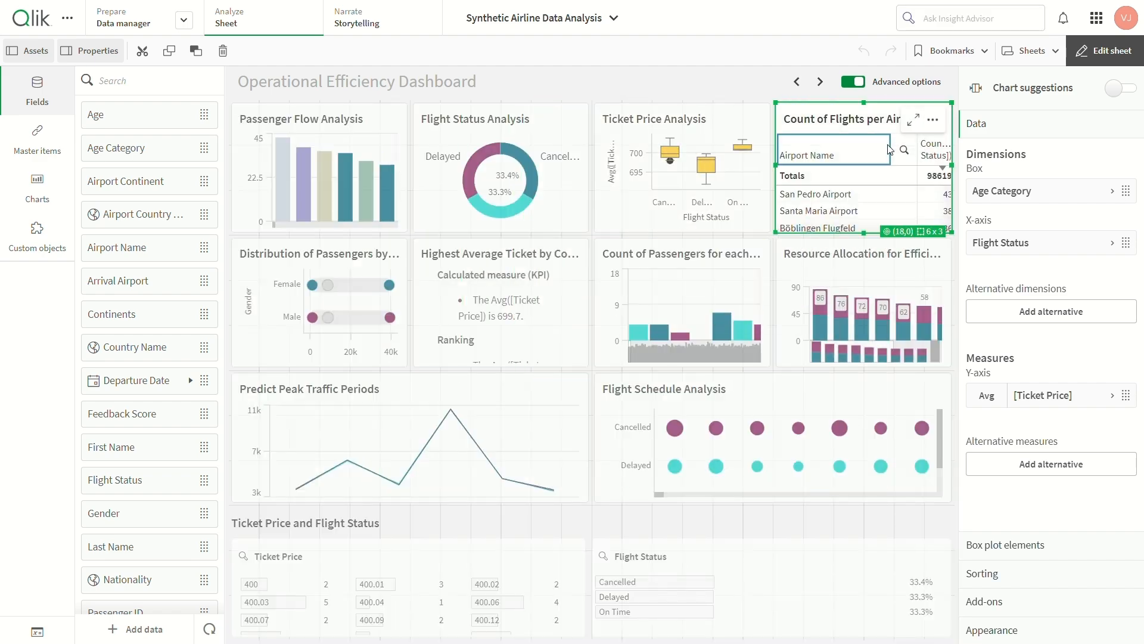
pyautogui.click(913, 121)
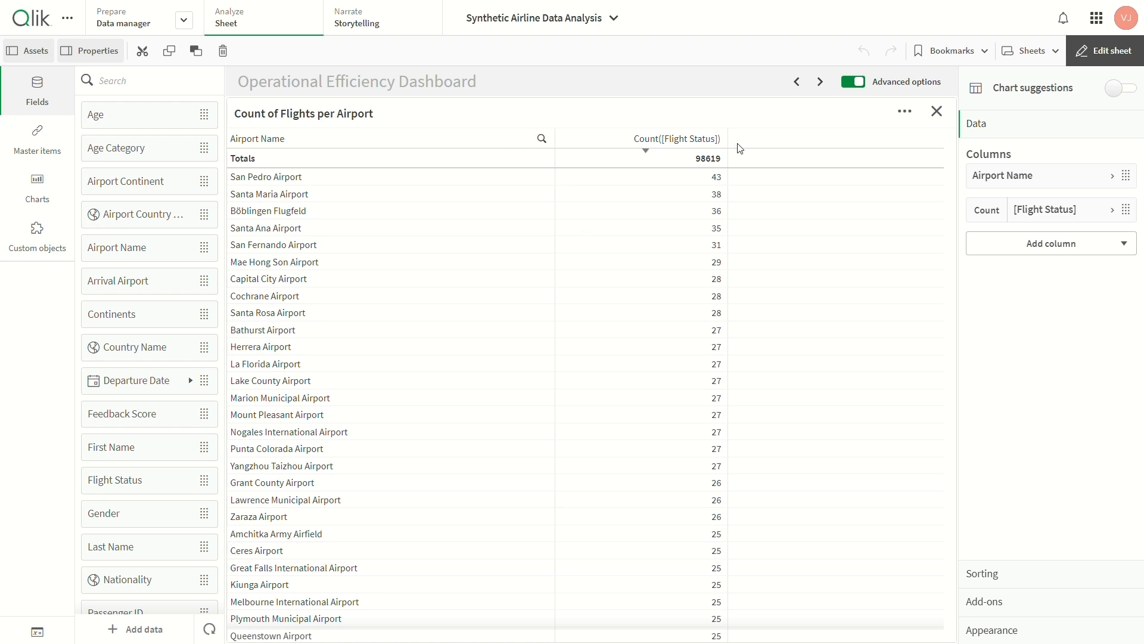
pyautogui.click(938, 111)
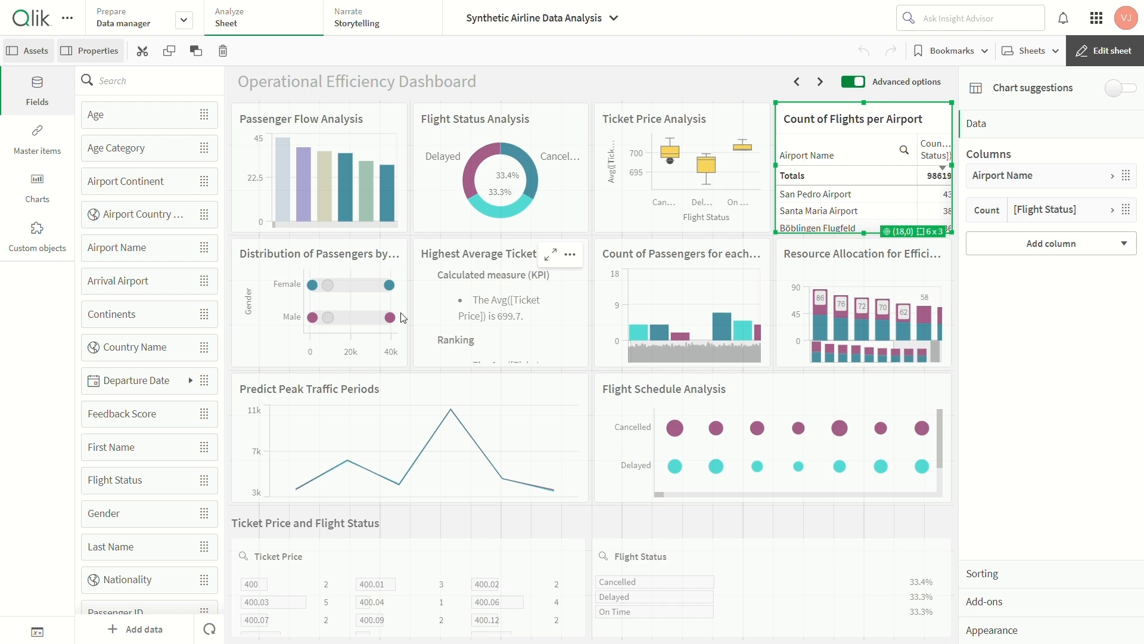
# - Examine the Distribution of Passengers by Age Category and Gender and the Highest Average Ticket by Continents visualizations in full screen, returning to the sheet
pyautogui.click(372, 258)
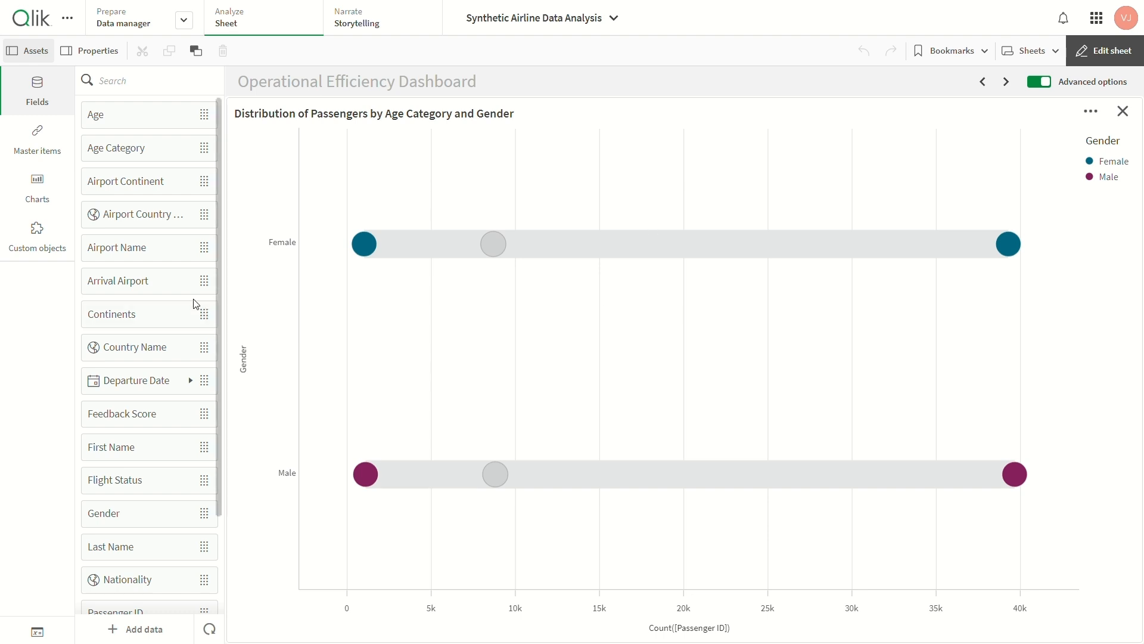
pyautogui.scroll(-3, 196, 307)
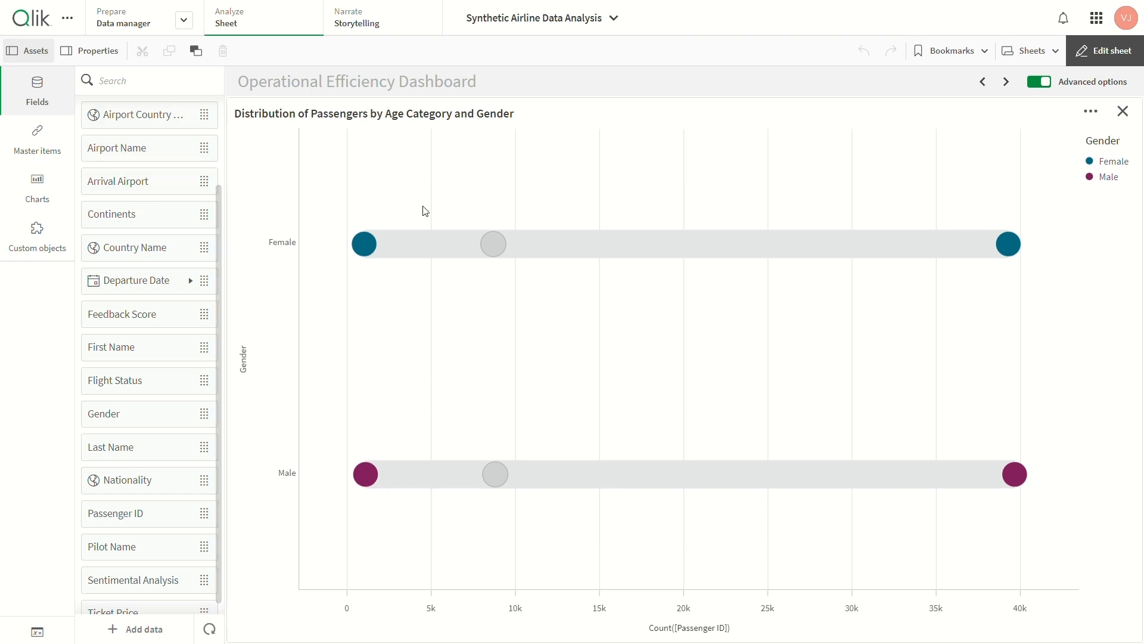
pyautogui.click(1122, 112)
pyautogui.click(548, 310)
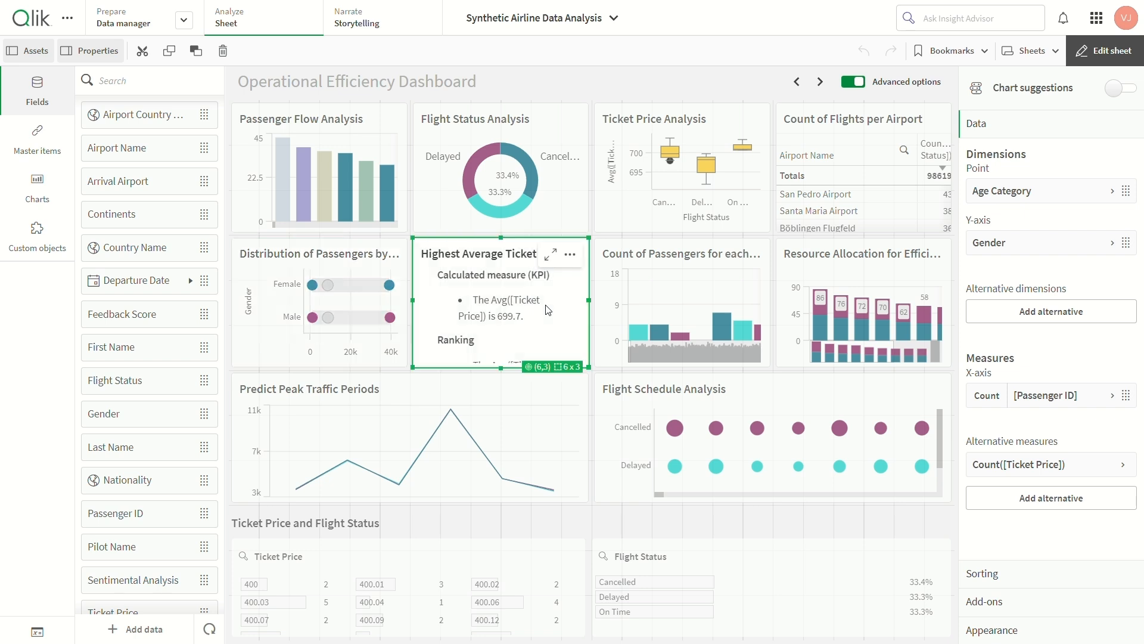
pyautogui.click(550, 254)
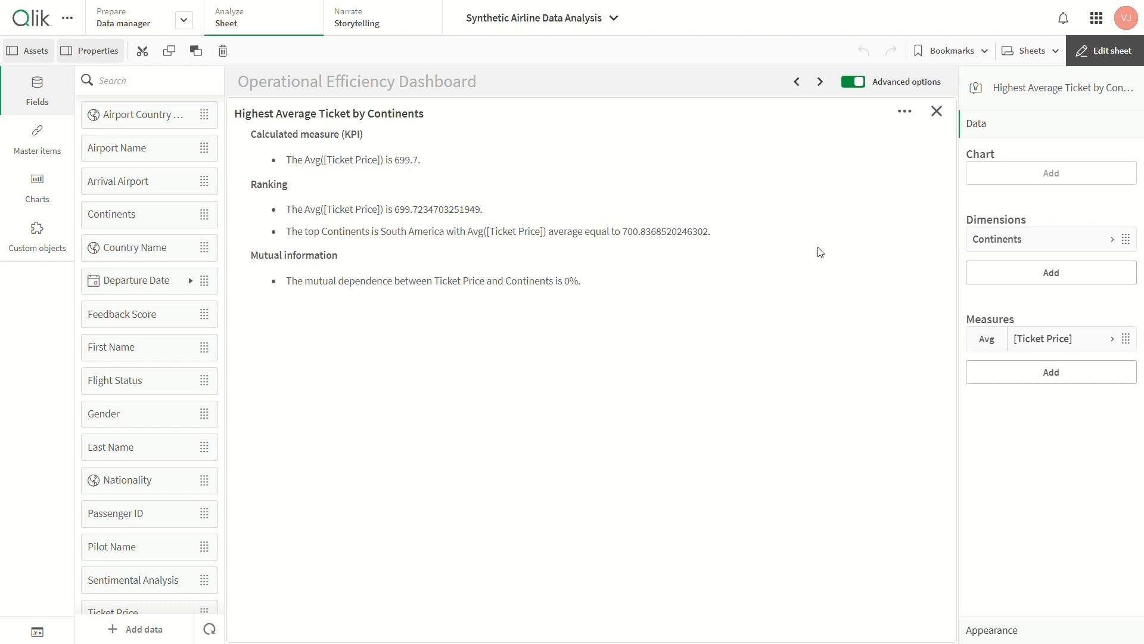
pyautogui.click(936, 112)
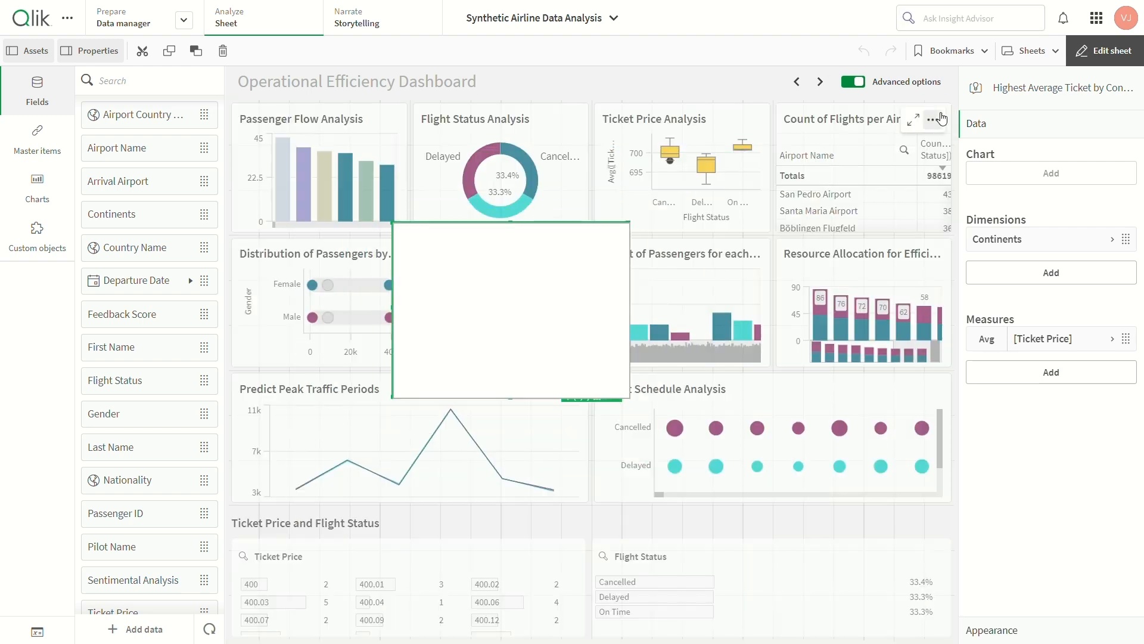
# - Examine the Count of Passengers for each Airport and Resource Allocation for Efficiency bar charts in full screen with their data properties, returning to the sheet
pyautogui.click(679, 311)
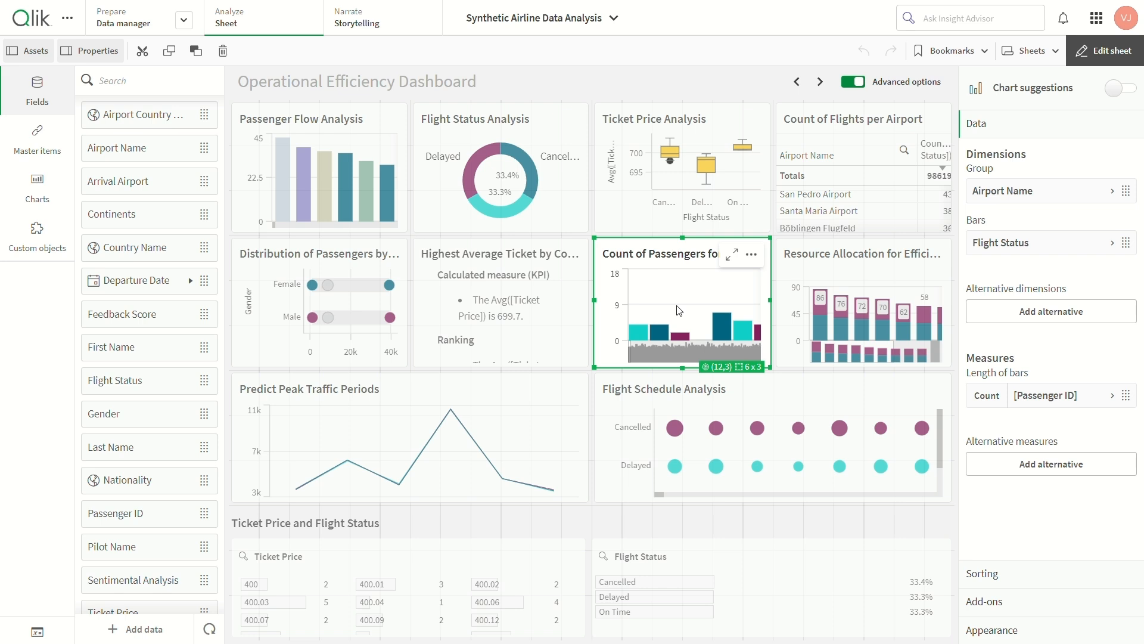
pyautogui.click(738, 256)
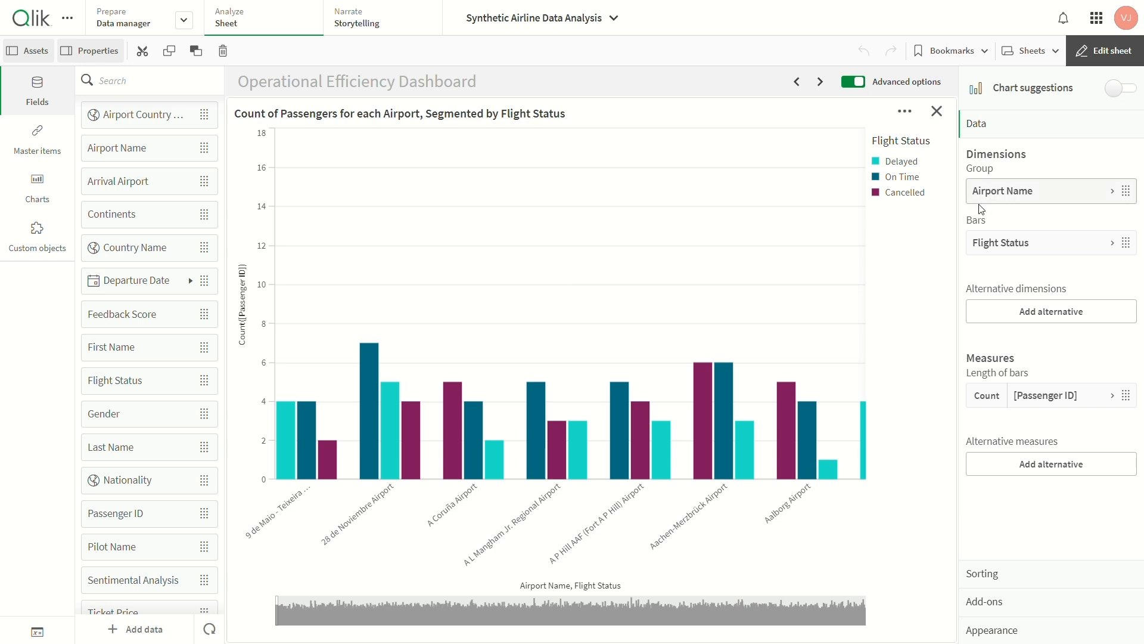
pyautogui.click(938, 114)
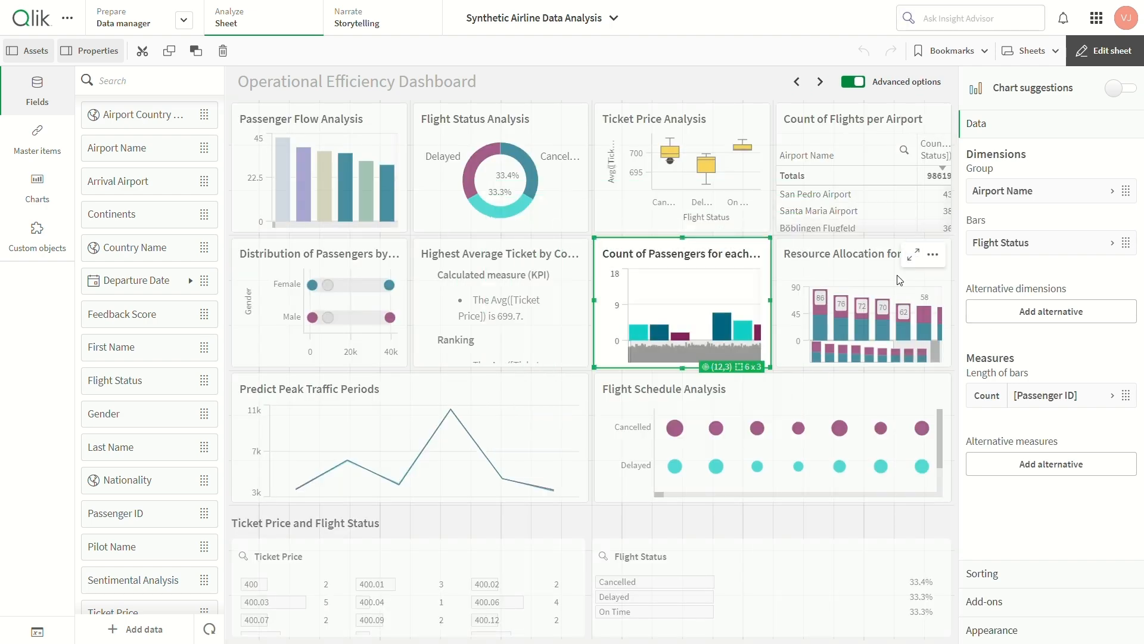
pyautogui.click(913, 255)
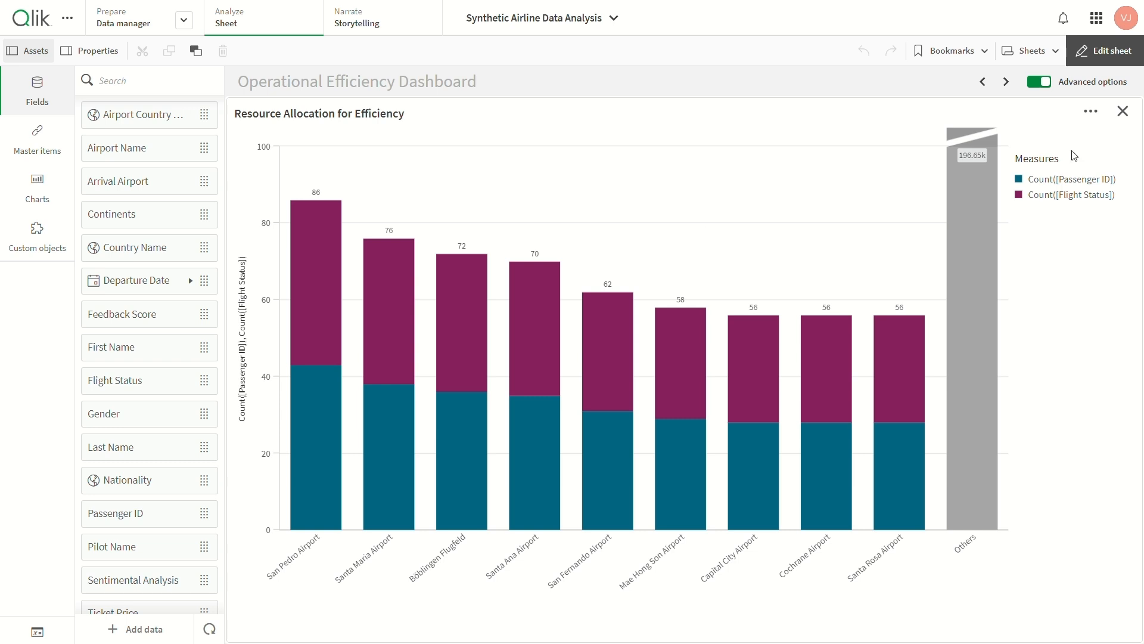
pyautogui.click(513, 282)
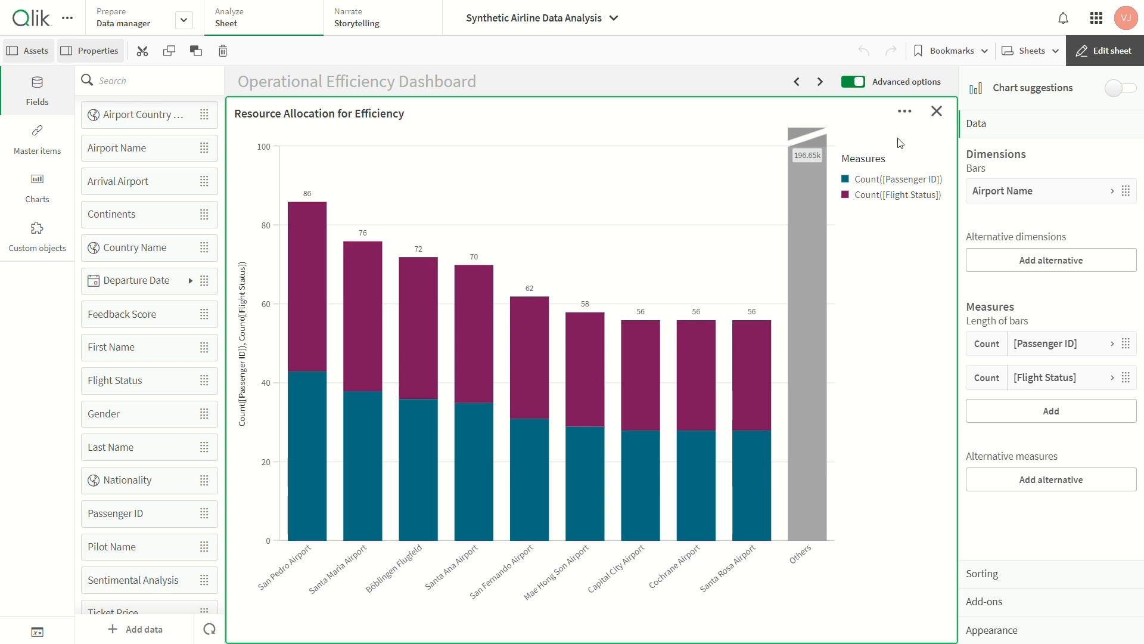
pyautogui.click(936, 110)
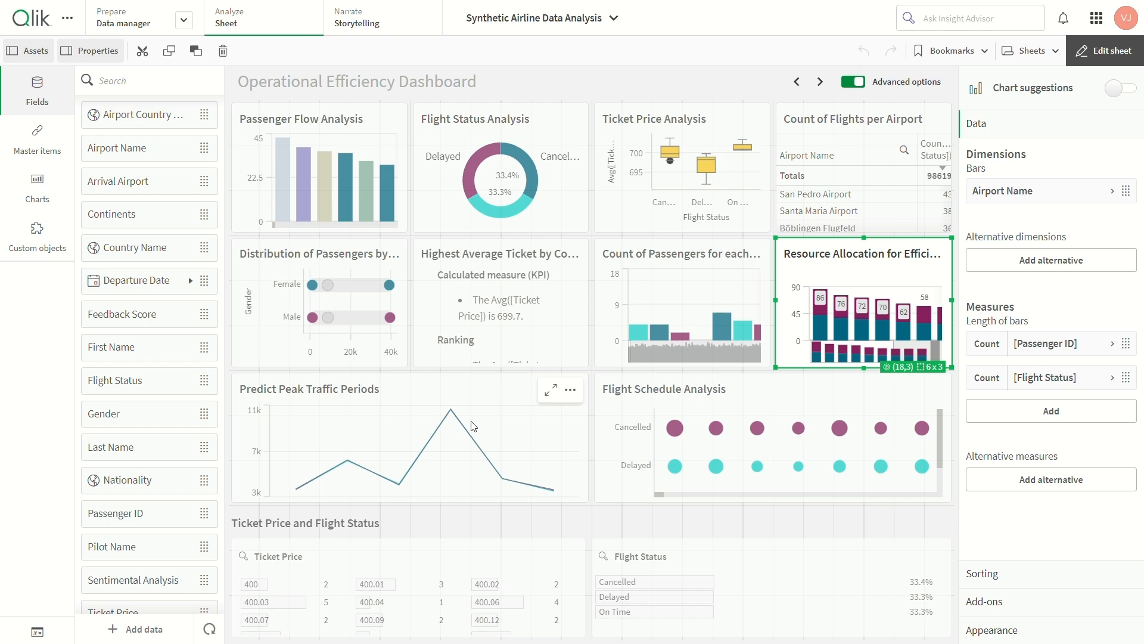
# - Examine the Predict Peak Traffic Periods chart in full screen with its data properties, and the fields of the Ticket Price and Flight Status filter pane
pyautogui.click(550, 392)
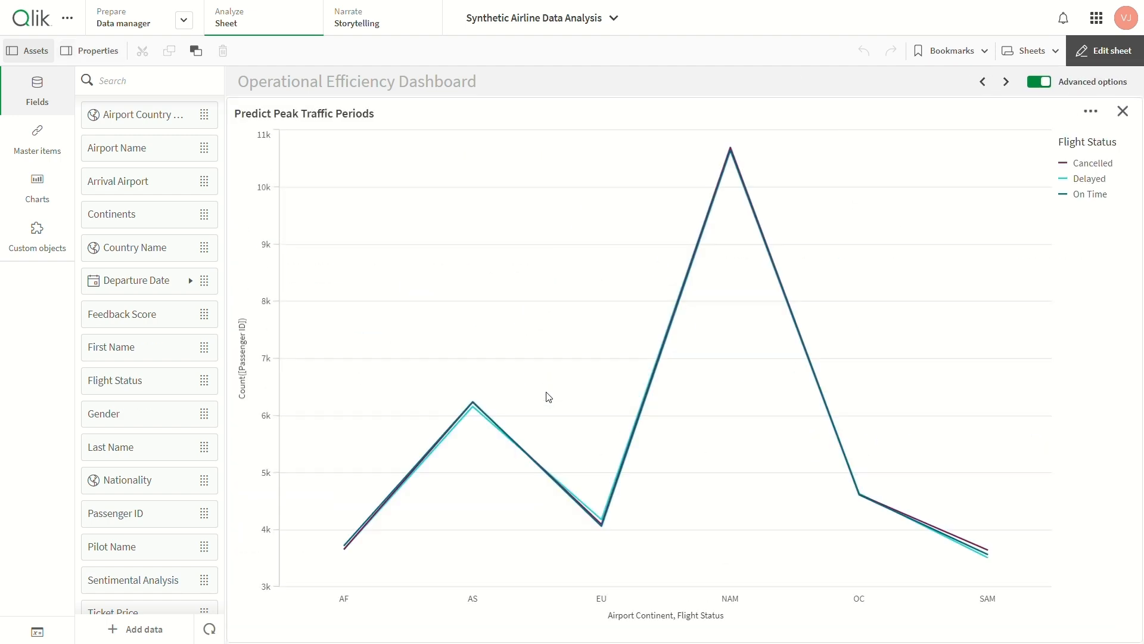
pyautogui.click(349, 137)
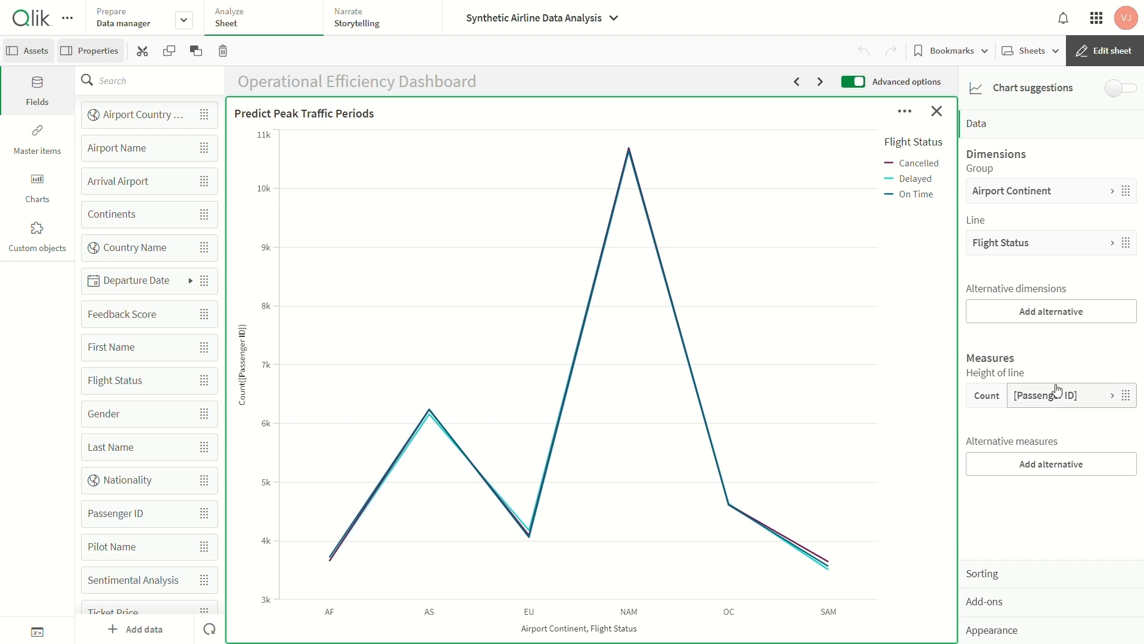
pyautogui.click(936, 112)
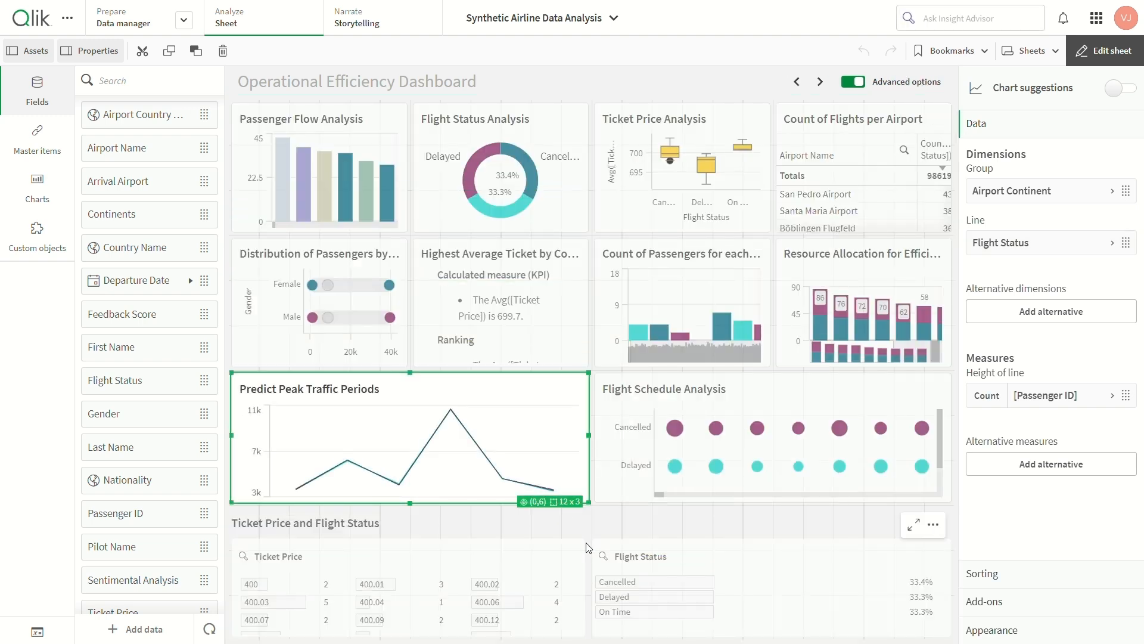
pyautogui.click(696, 513)
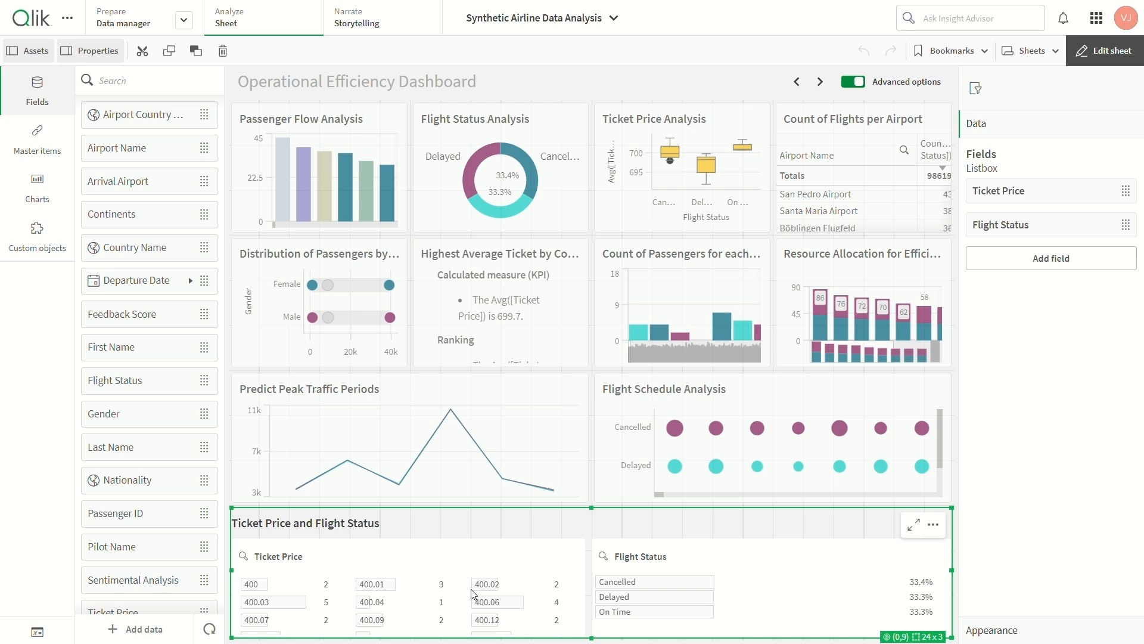
pyautogui.click(914, 525)
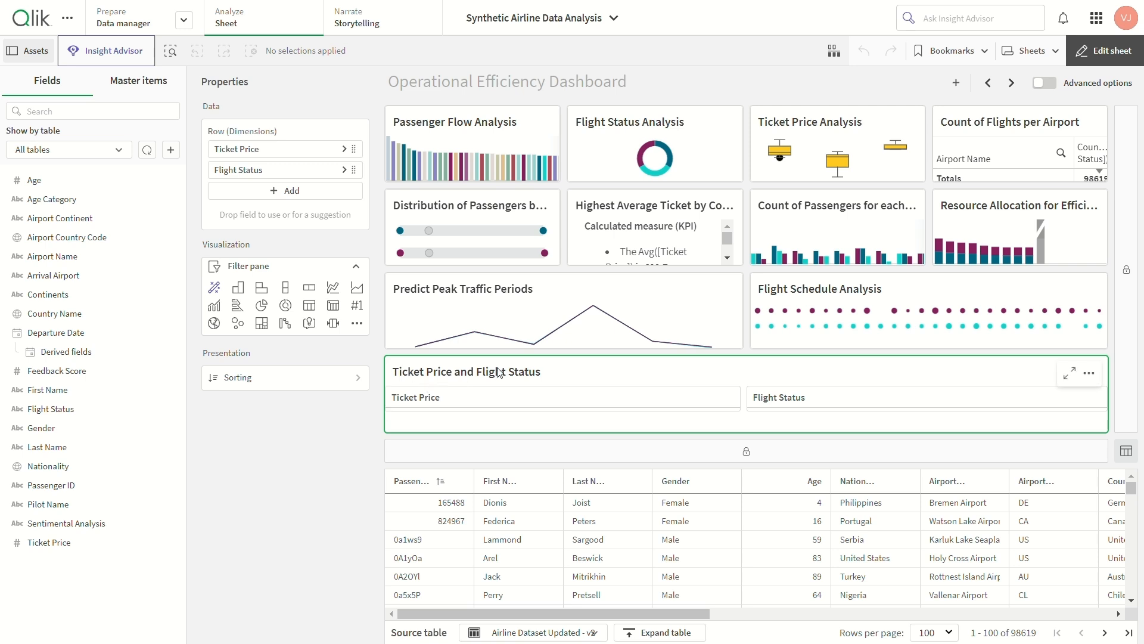
# - Try filtering the dashboard by ticket prices 400.07, 400.03, 400.13, 400.15 and 400.06, and discard the selection
pyautogui.click(474, 403)
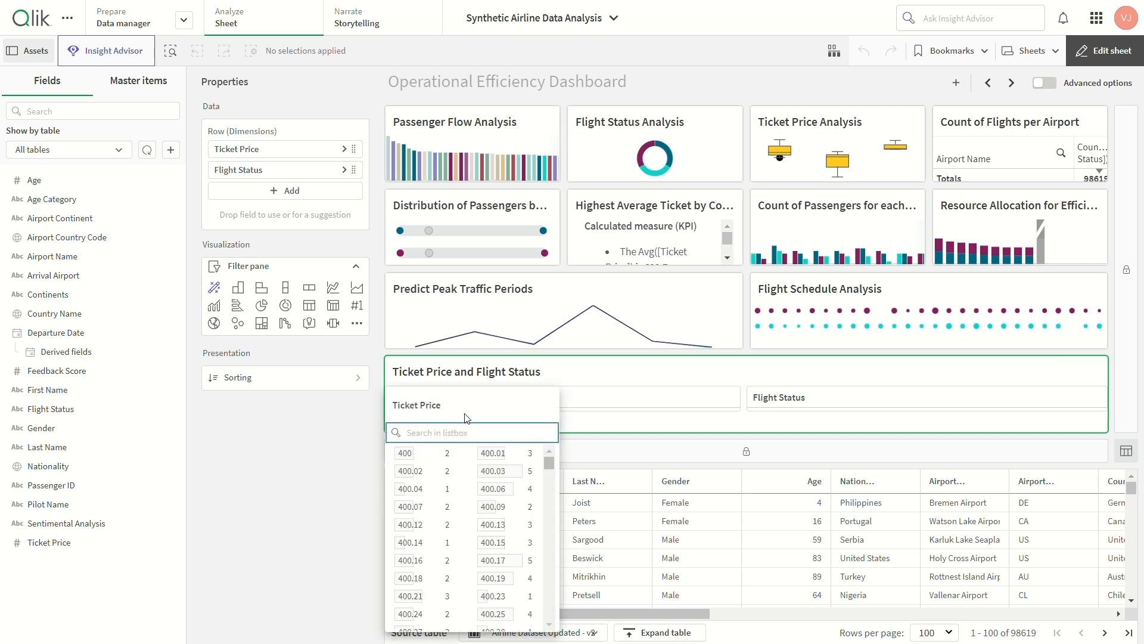
pyautogui.click(410, 512)
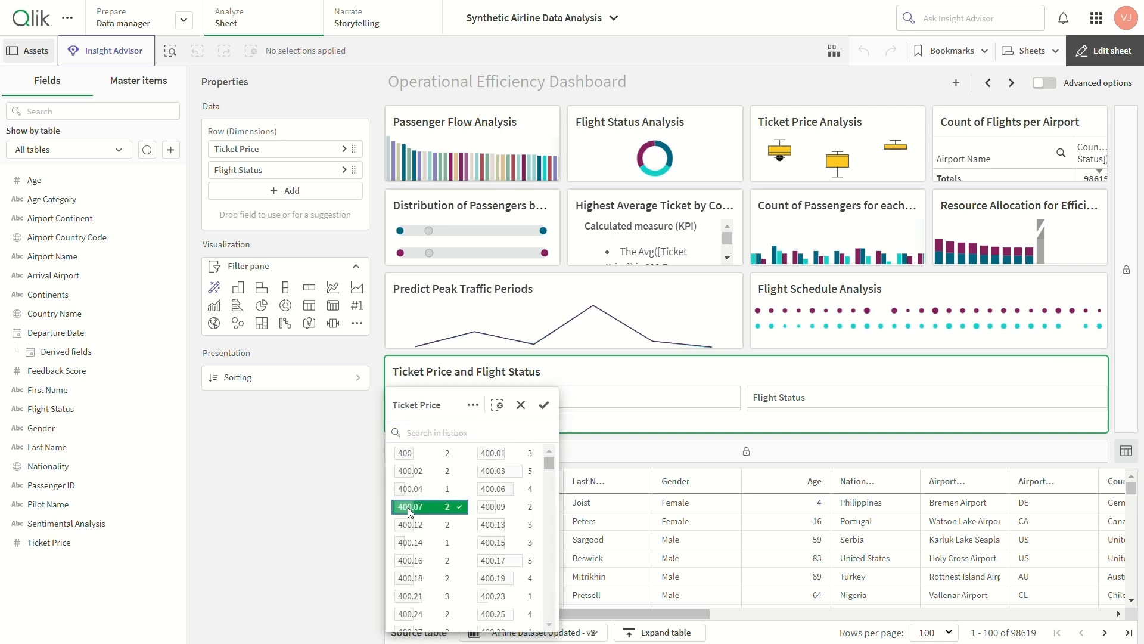
pyautogui.click(509, 471)
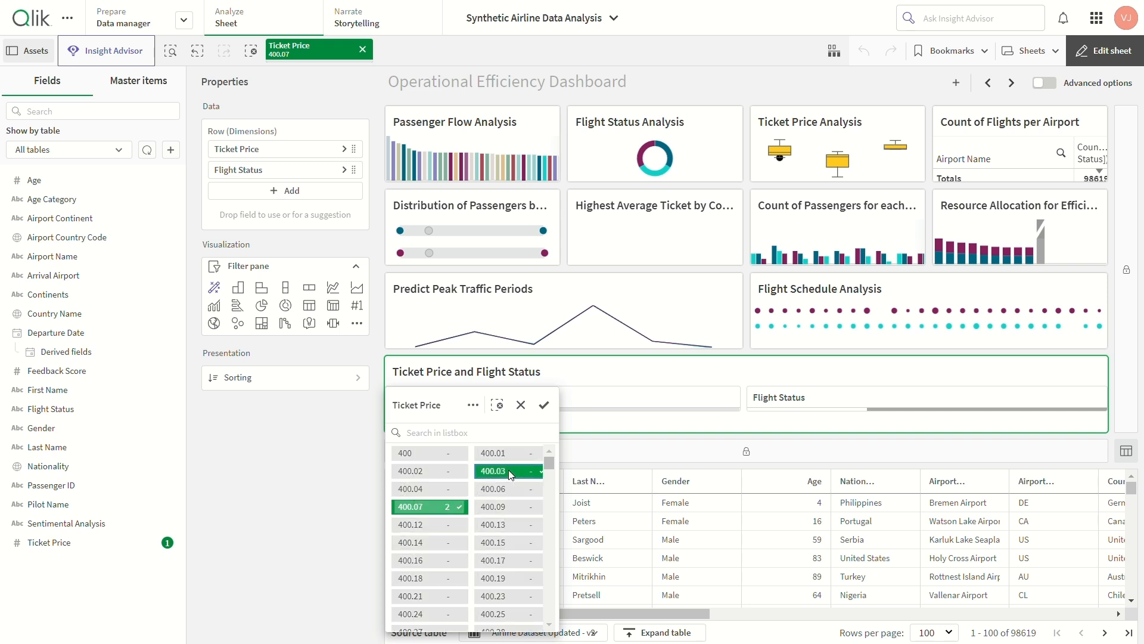
pyautogui.click(498, 525)
pyautogui.click(501, 545)
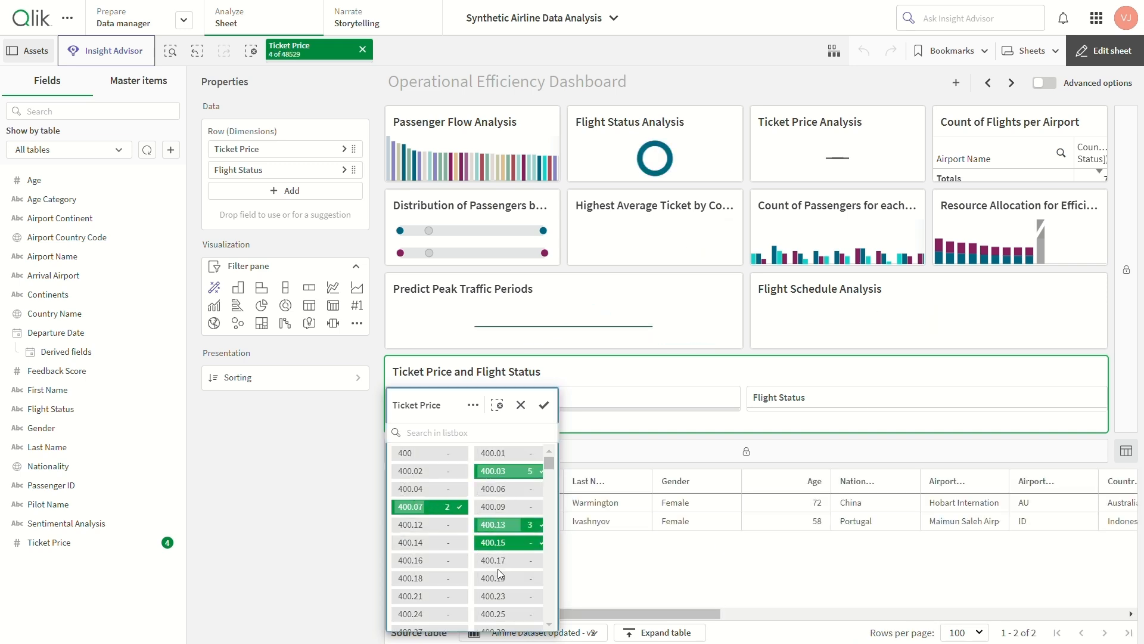
pyautogui.click(514, 489)
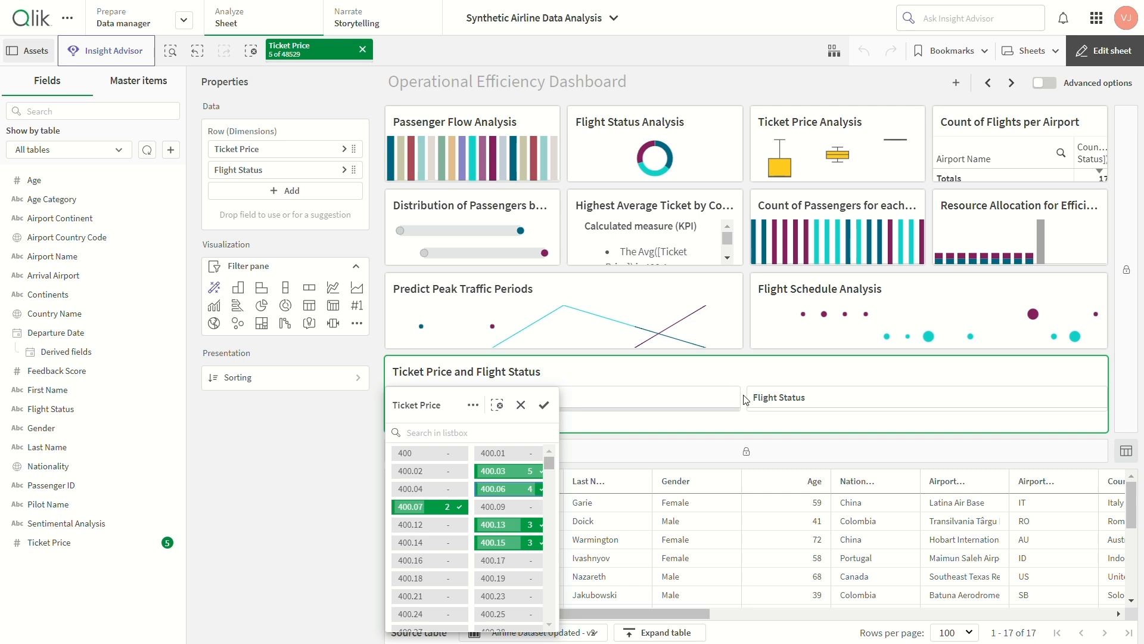
pyautogui.click(521, 404)
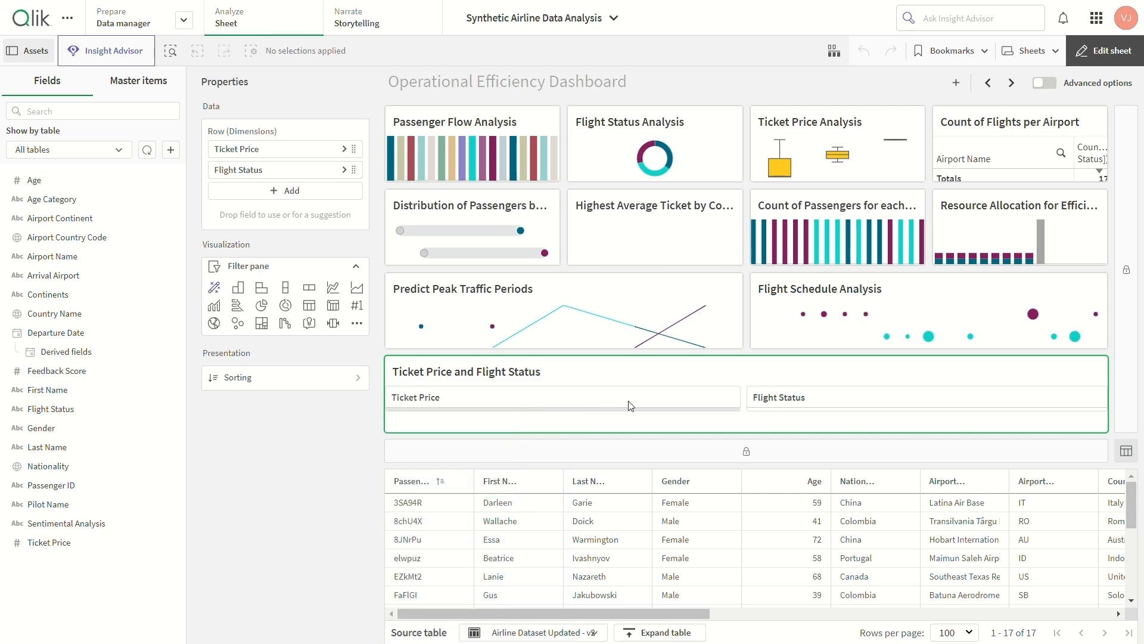
# - Try filtering the dashboard by the Cancelled and Delayed flight statuses, and discard the selection
pyautogui.click(835, 406)
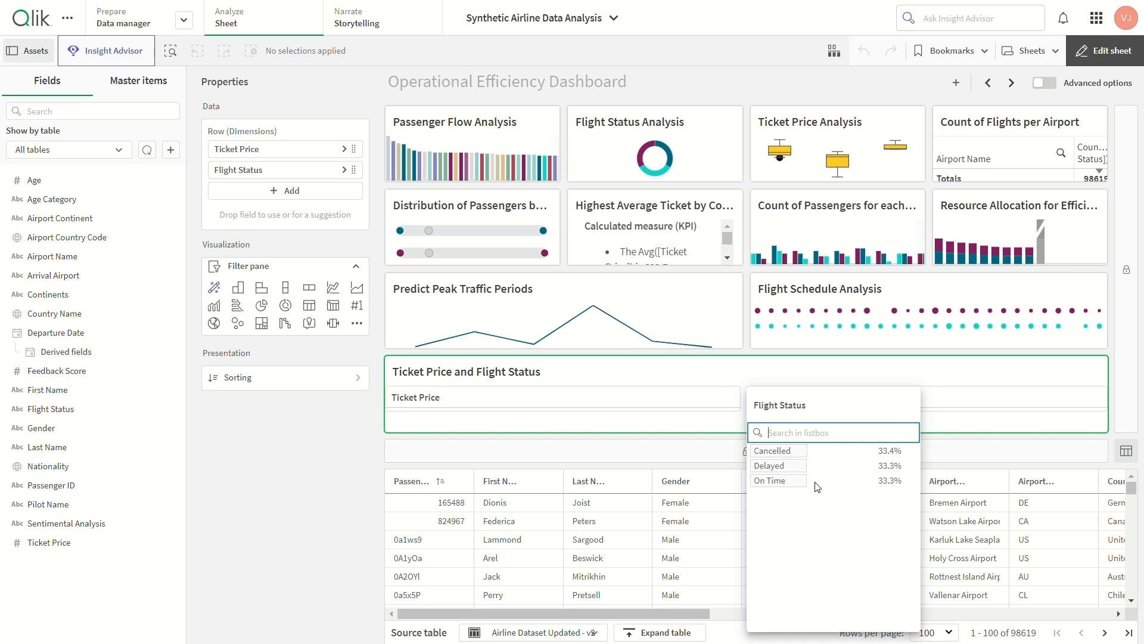
pyautogui.click(778, 451)
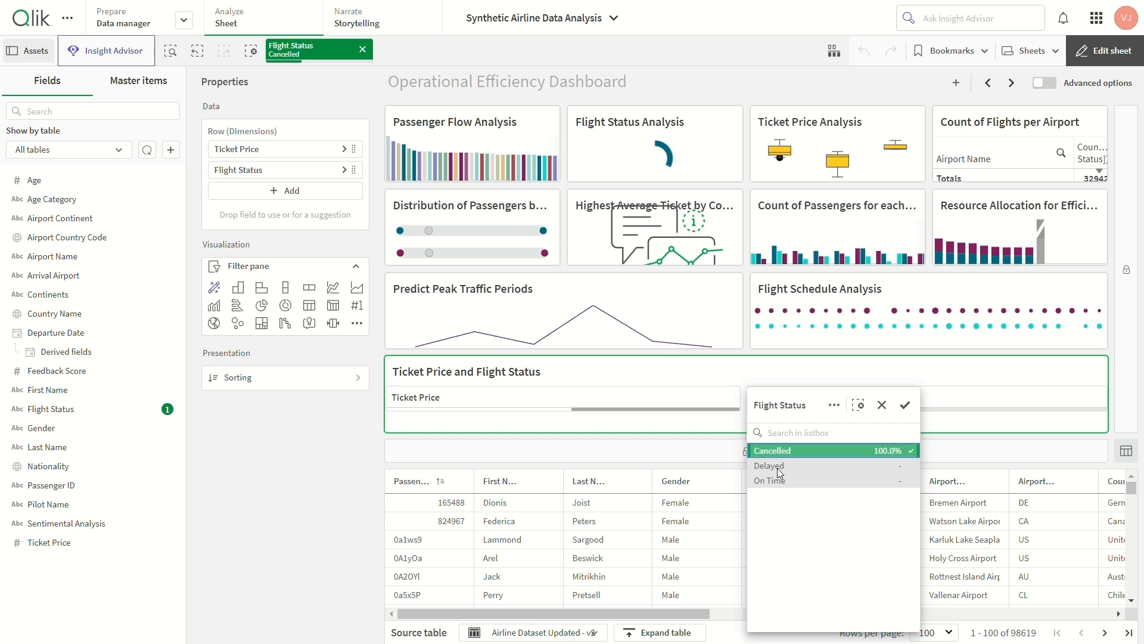
pyautogui.click(778, 466)
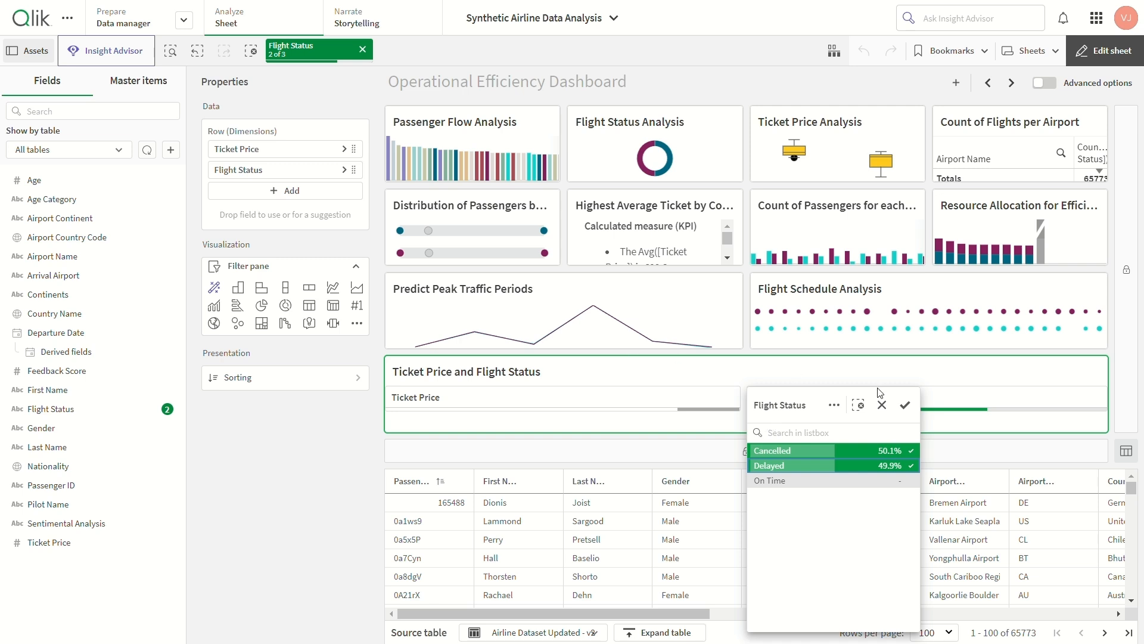
pyautogui.click(882, 404)
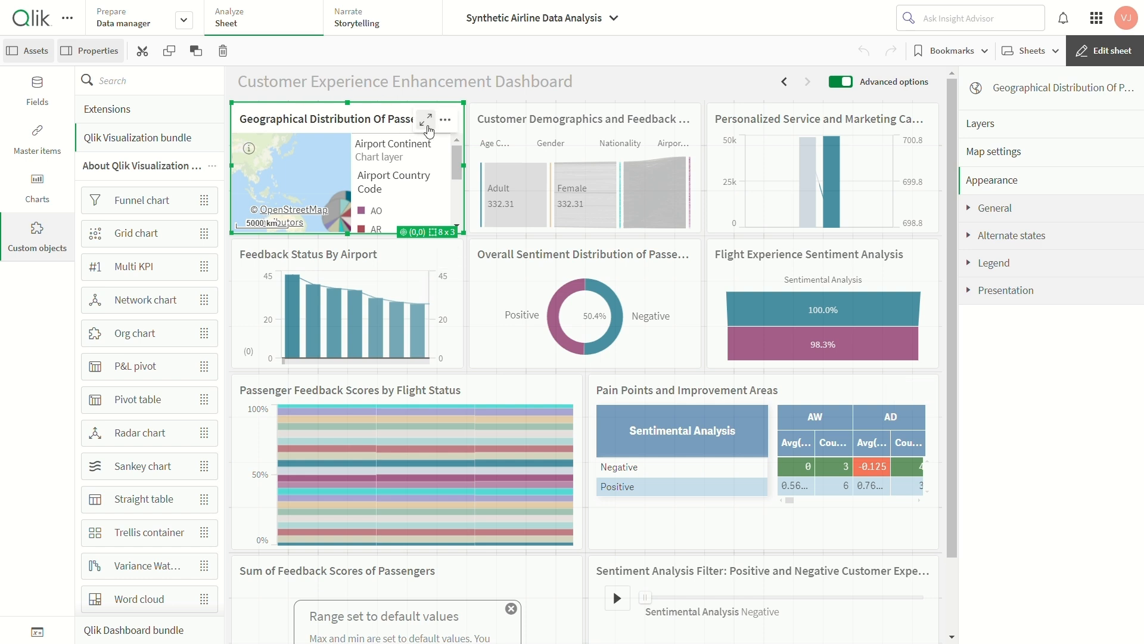
# - Examine the Geographical Distribution Of Passengers map's layers and the Customer Demographics and Feedback Analysis chart's data properties in full screen, returning to the sheet
pyautogui.click(425, 119)
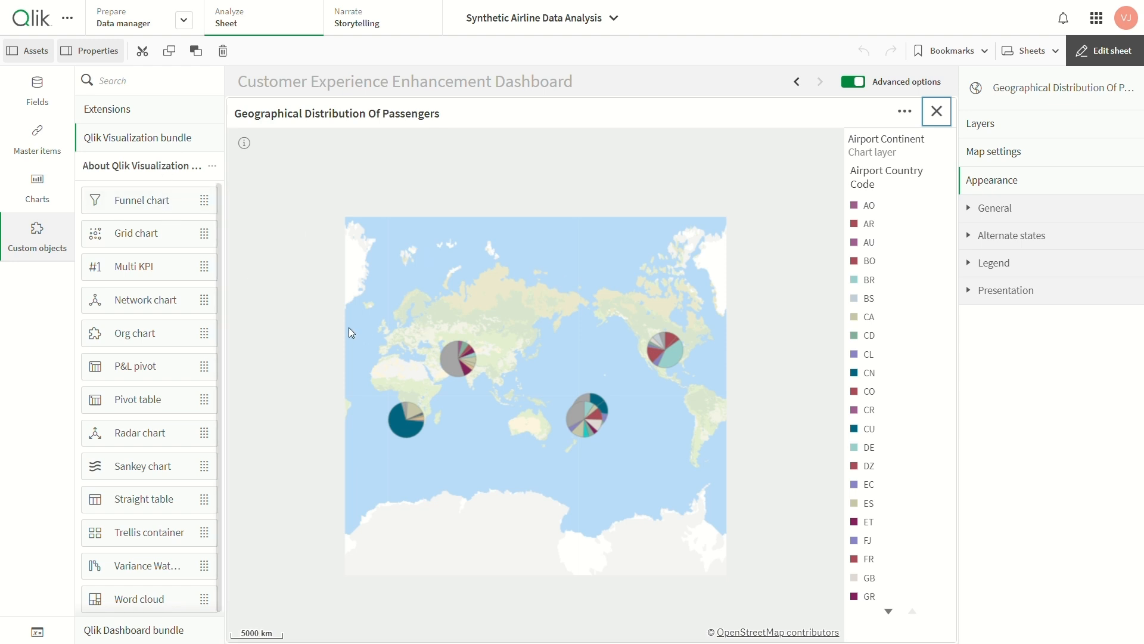
pyautogui.click(991, 126)
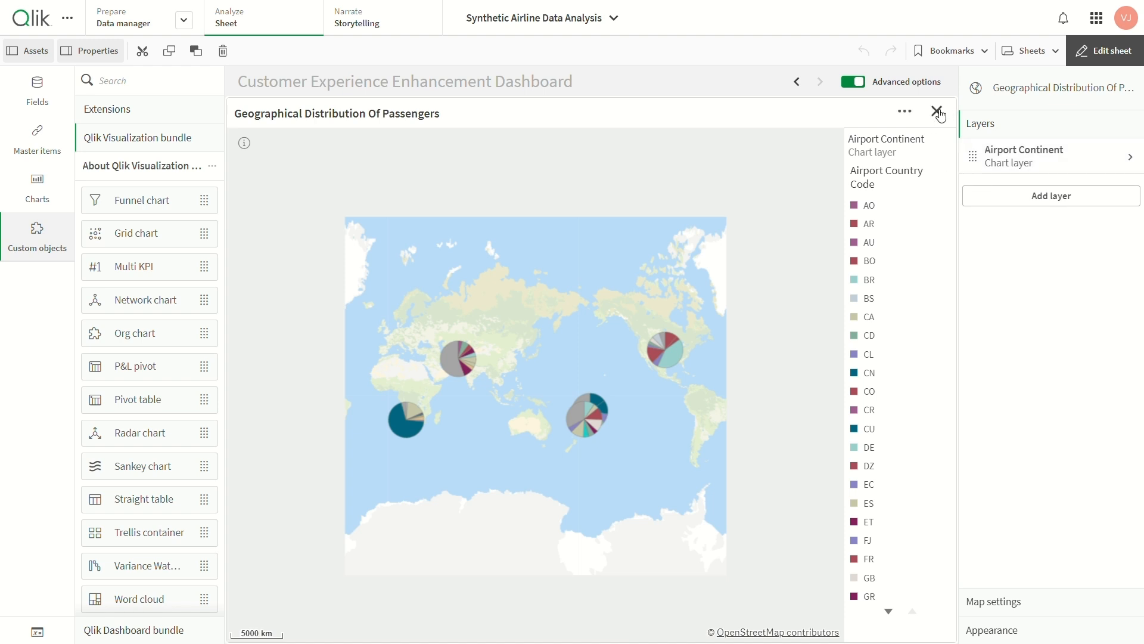
pyautogui.click(937, 112)
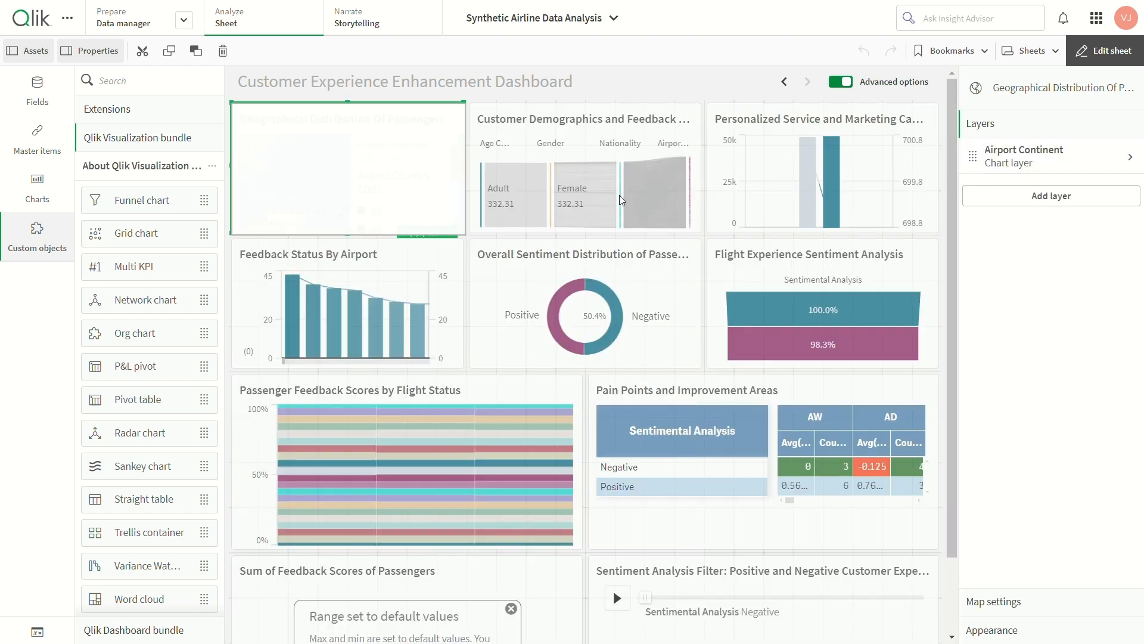
pyautogui.click(613, 148)
pyautogui.click(661, 121)
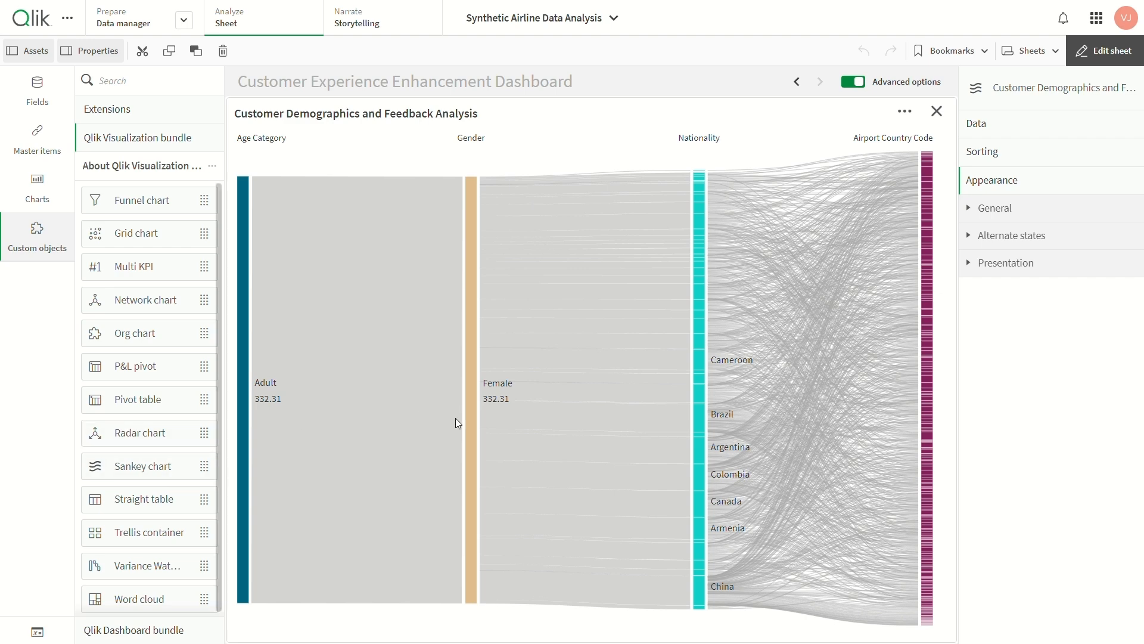
pyautogui.click(983, 125)
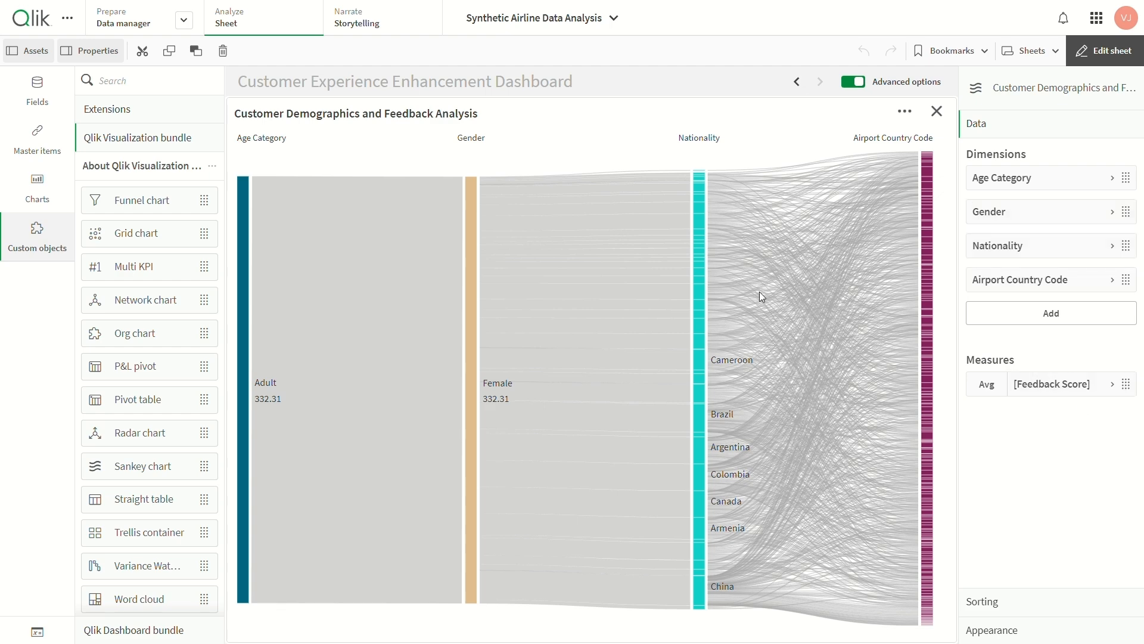
pyautogui.click(937, 112)
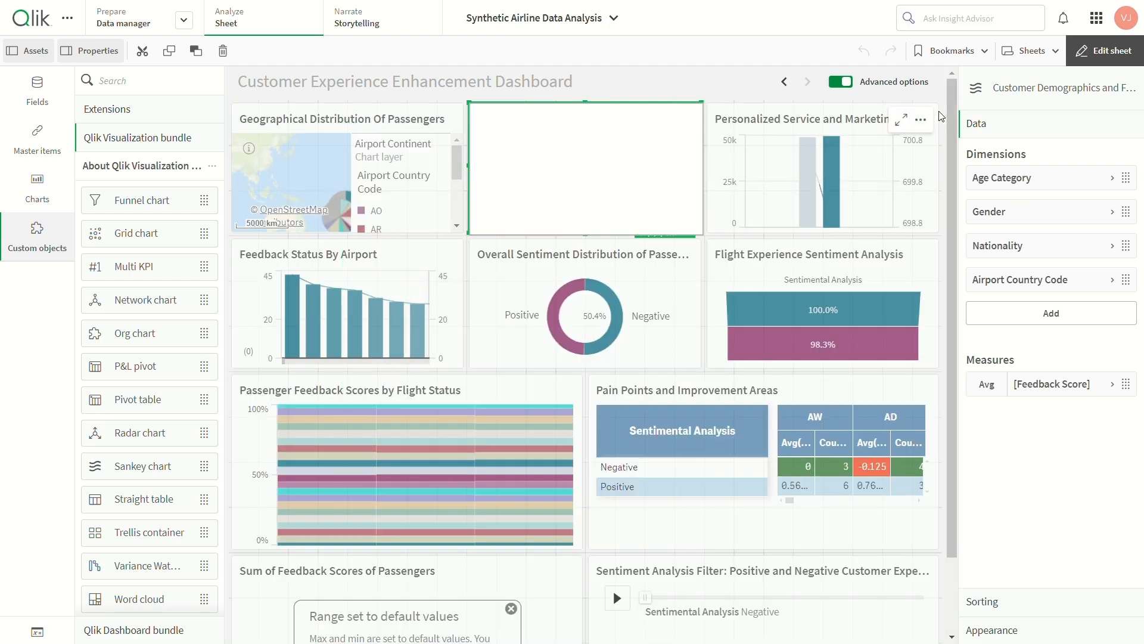
# - Examine the Personalized Service and Marketing Campaigns and Feedback Status By Airport combo charts in full screen with their data properties
pyautogui.click(802, 184)
pyautogui.click(904, 128)
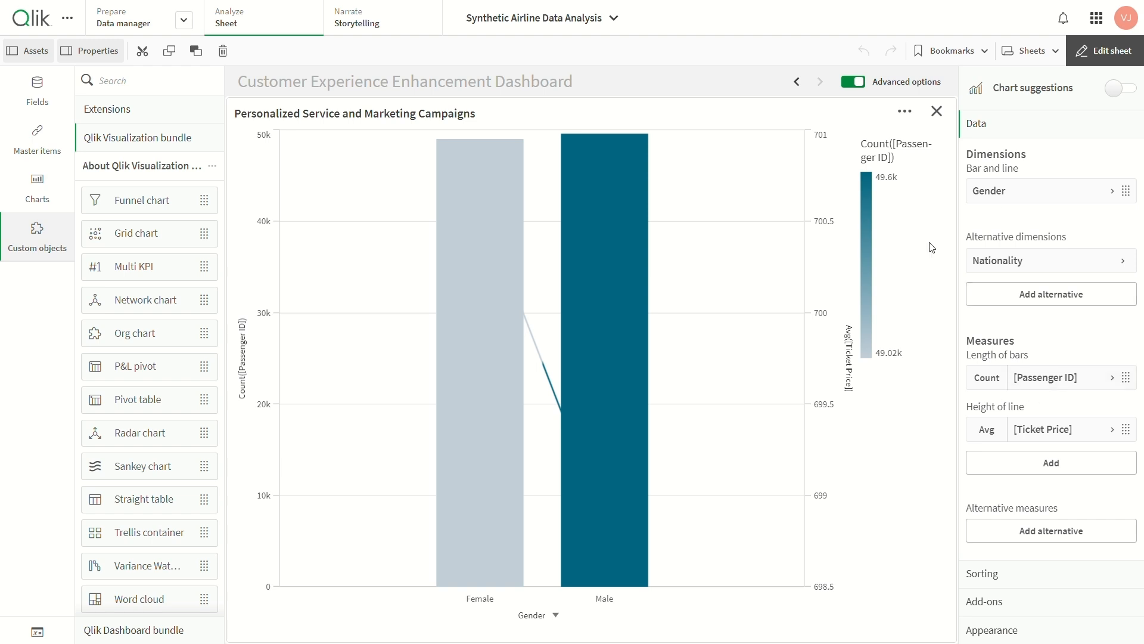
pyautogui.click(937, 111)
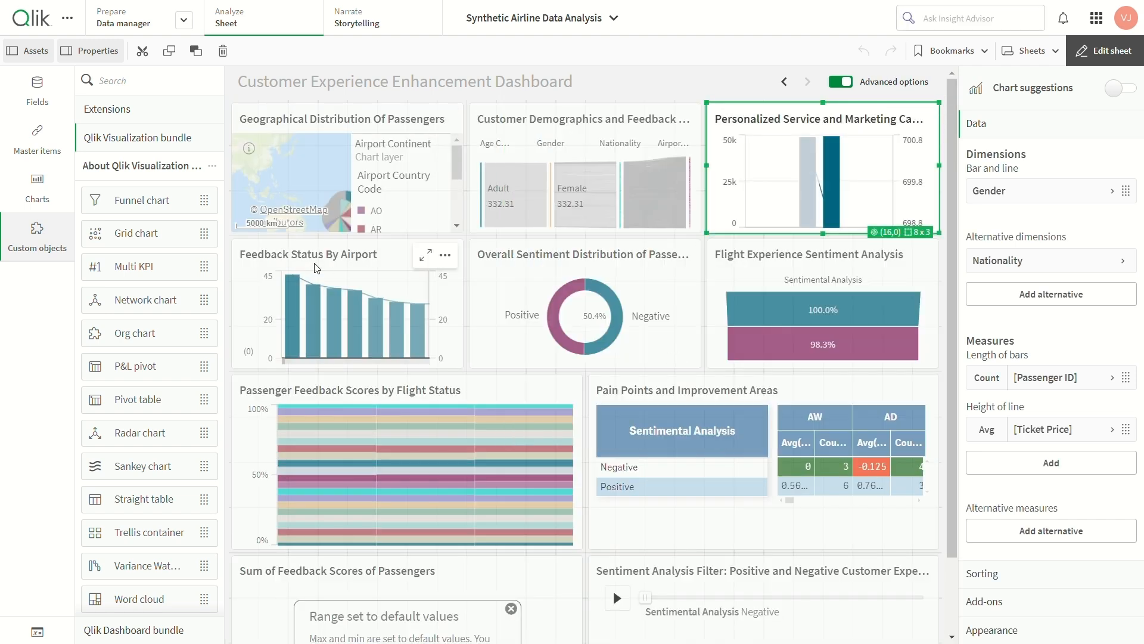
pyautogui.click(317, 268)
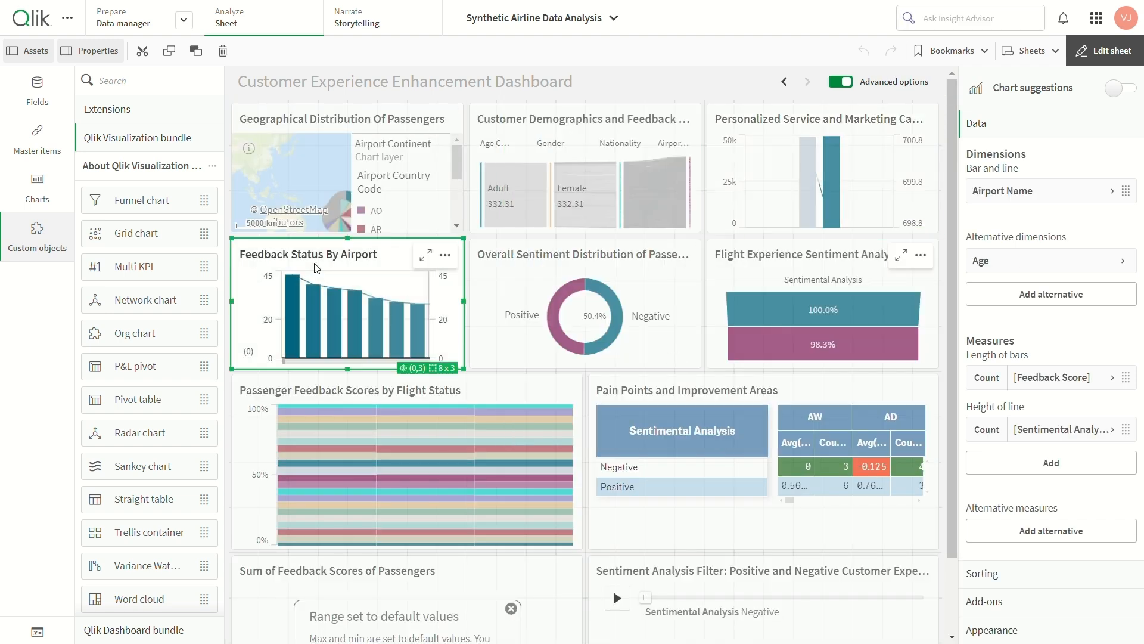
pyautogui.click(425, 255)
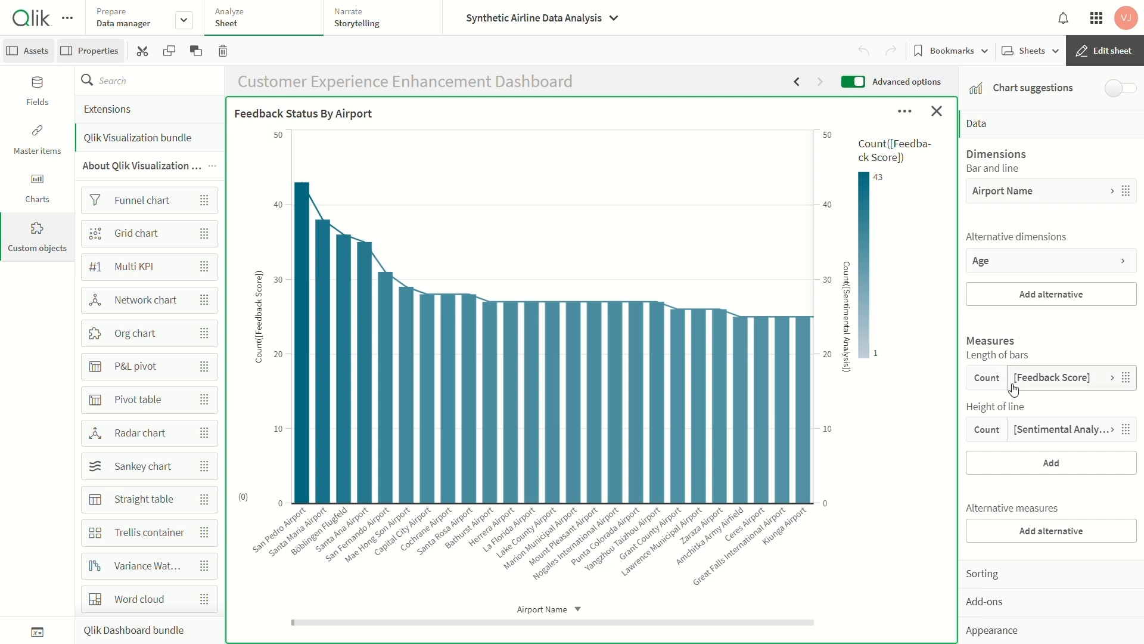
pyautogui.click(938, 112)
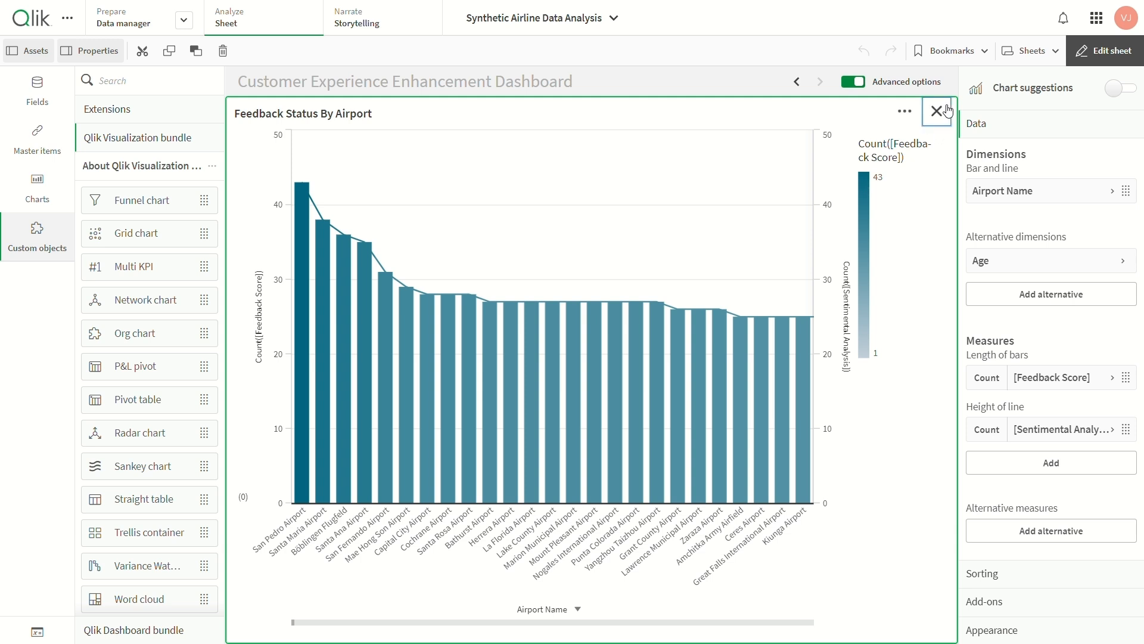
# - Examine the Overall Sentiment Distribution of Passengers donut and Flight Experience Sentiment Analysis funnel in full screen with their data properties
pyautogui.click(615, 247)
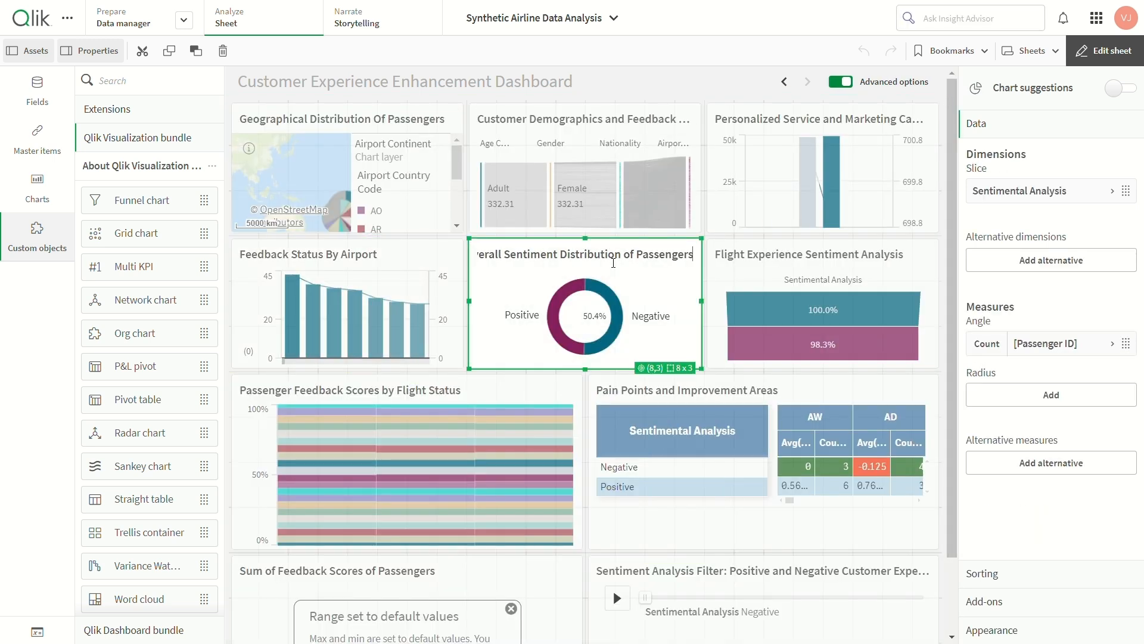
pyautogui.click(667, 257)
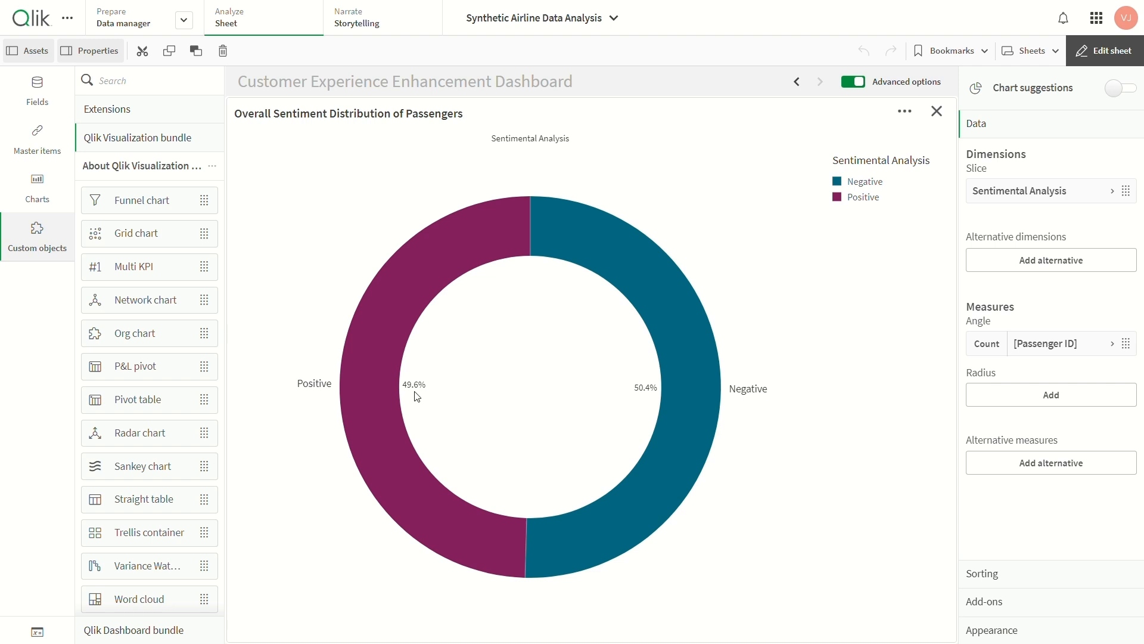
pyautogui.click(936, 110)
pyautogui.click(829, 301)
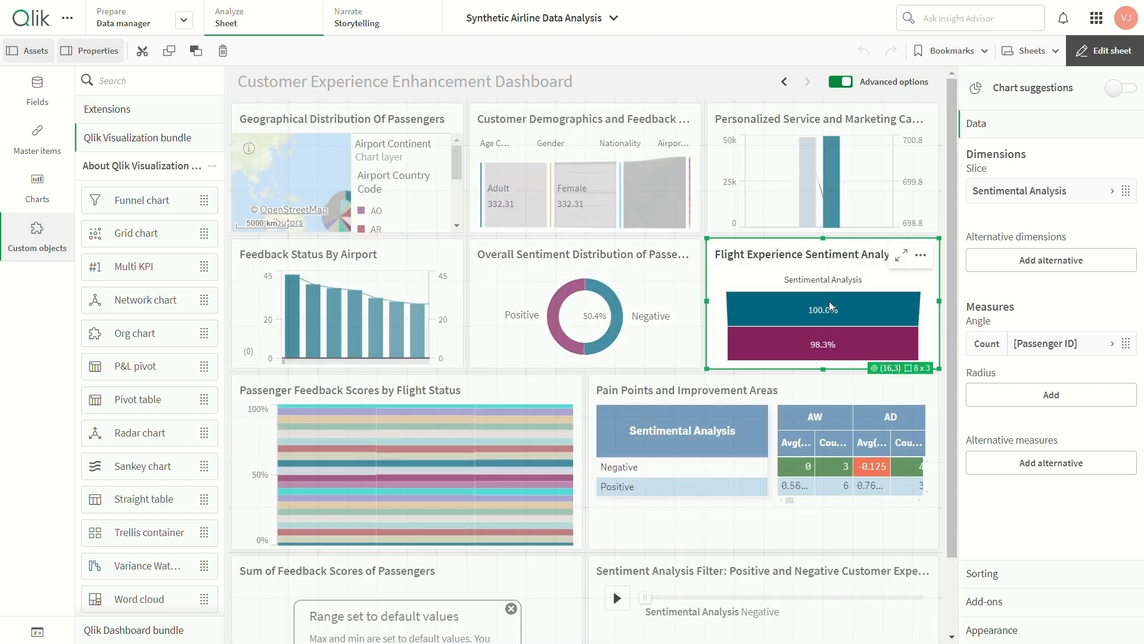
pyautogui.click(902, 256)
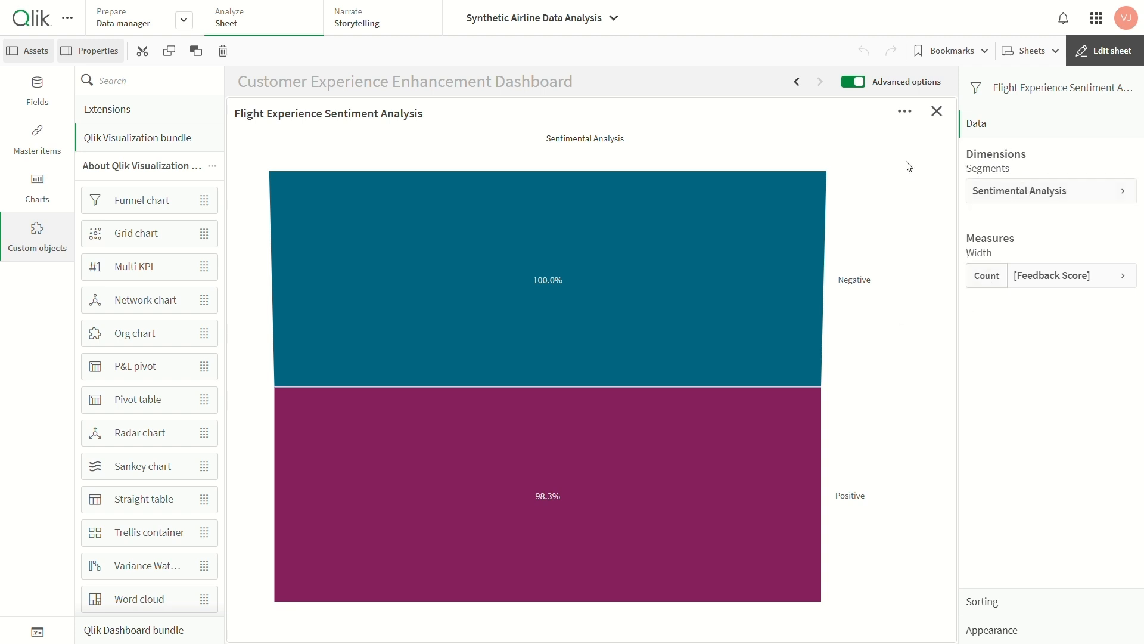
pyautogui.click(942, 123)
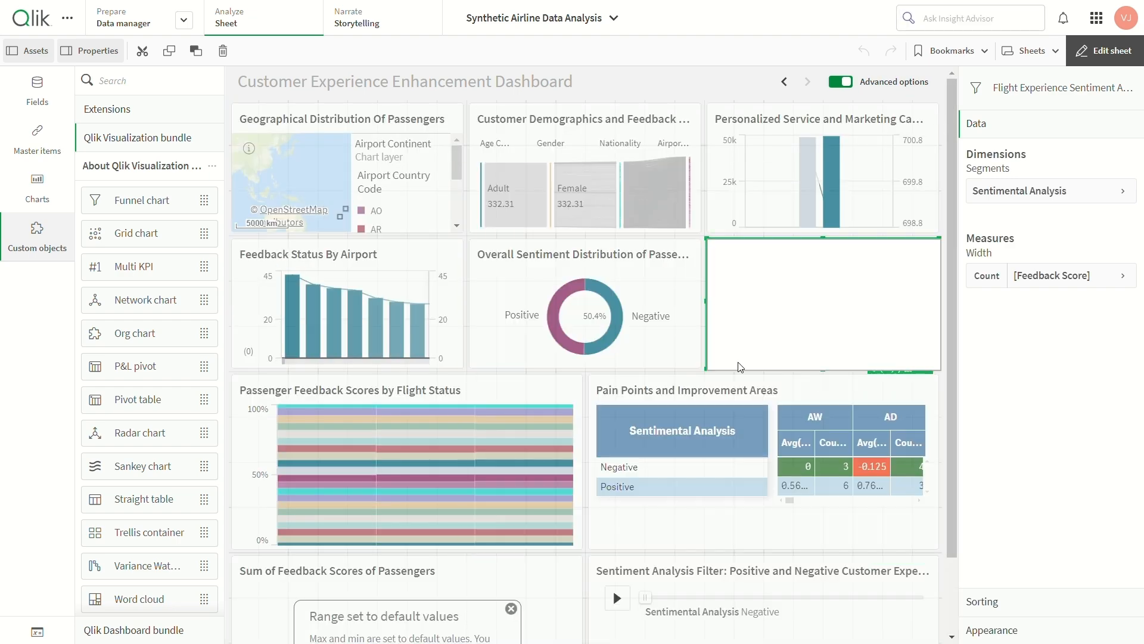
# - Dismiss the default range notice covering the Sum of Feedback Scores of Passengers gauge
pyautogui.scroll(-3, 398, 348)
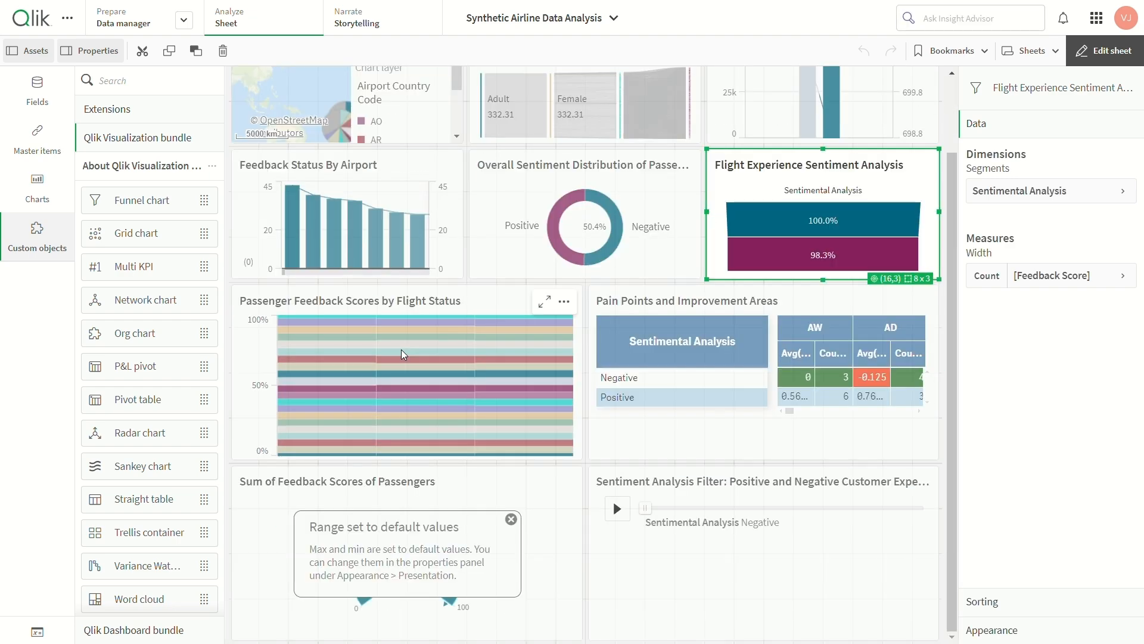
pyautogui.click(402, 349)
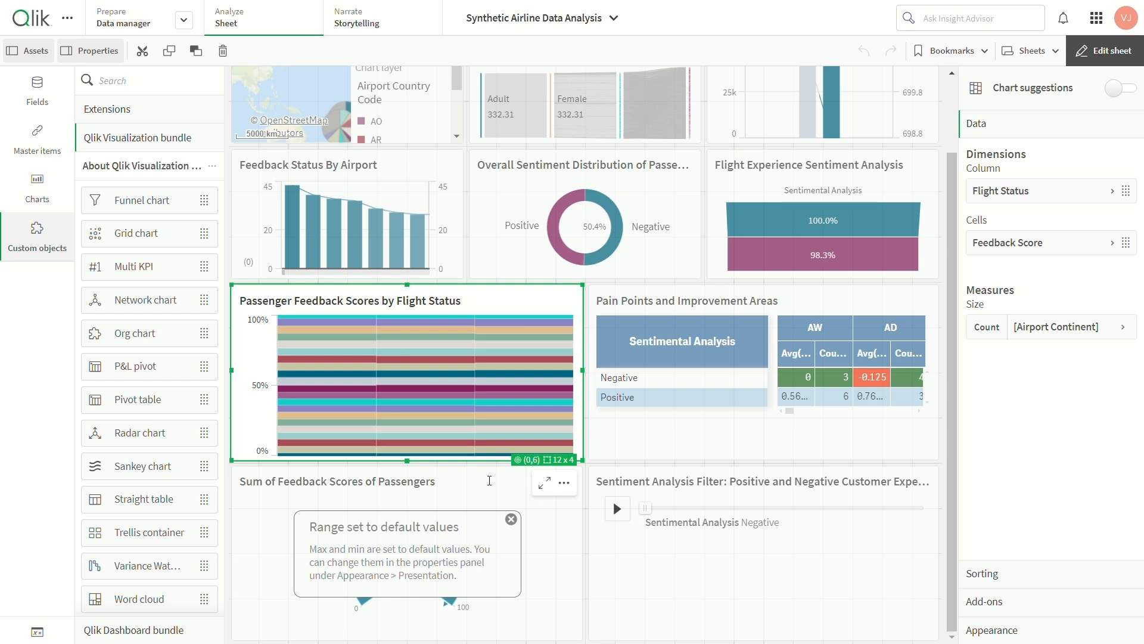
pyautogui.click(510, 520)
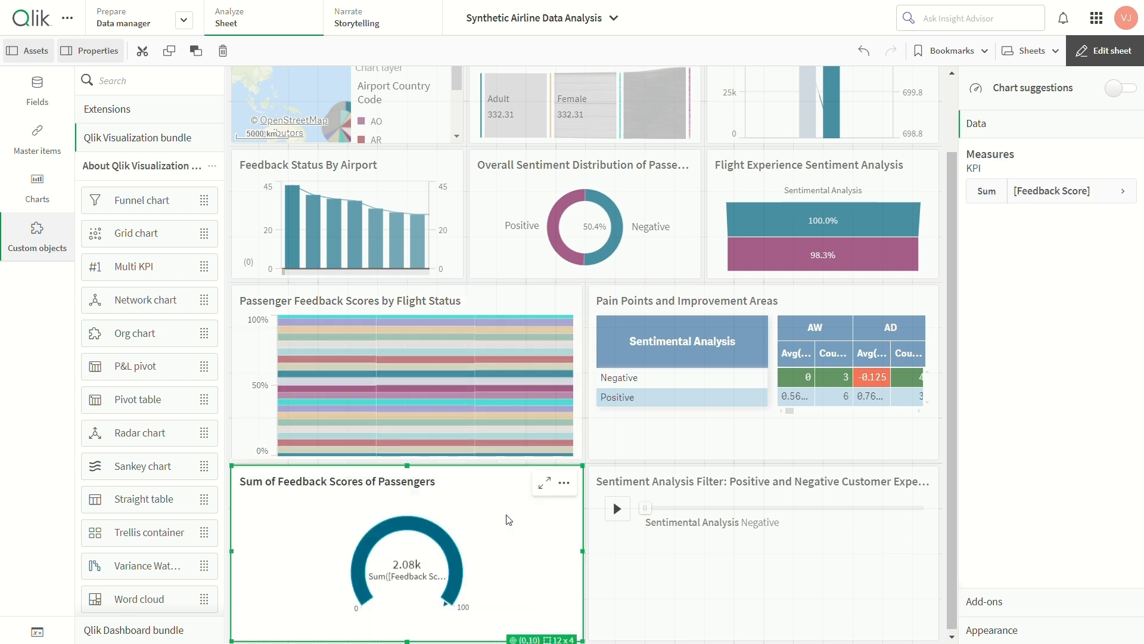
# - Examine the Passenger Feedback Scores by Flight Status chart and the Pain Points and Improvement Areas table in full screen with their data properties
pyautogui.click(389, 326)
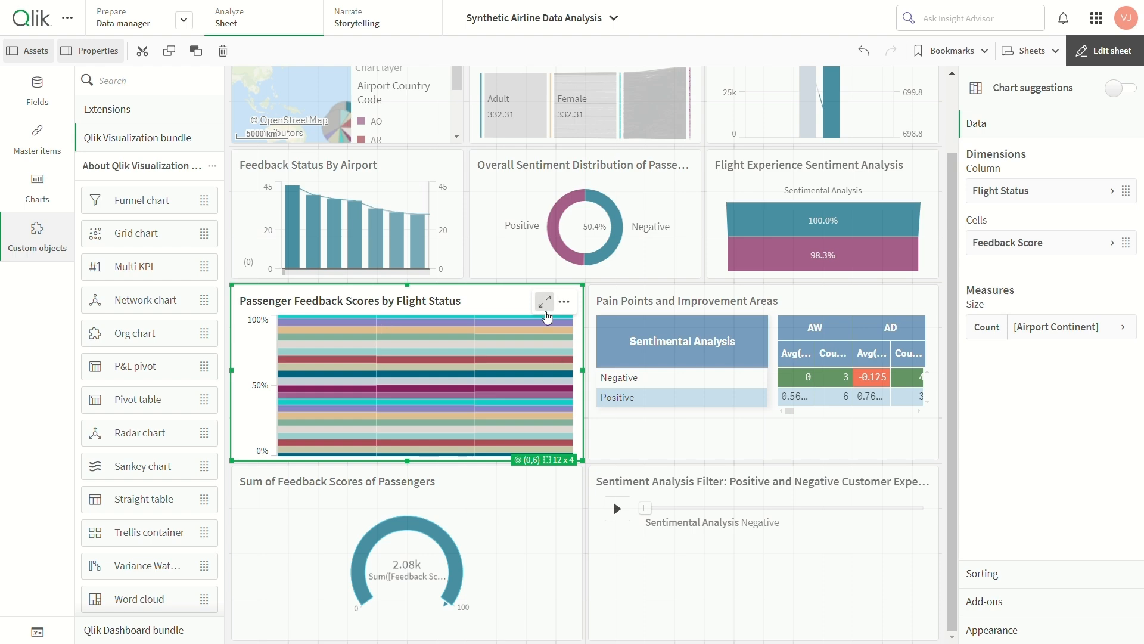
pyautogui.click(544, 301)
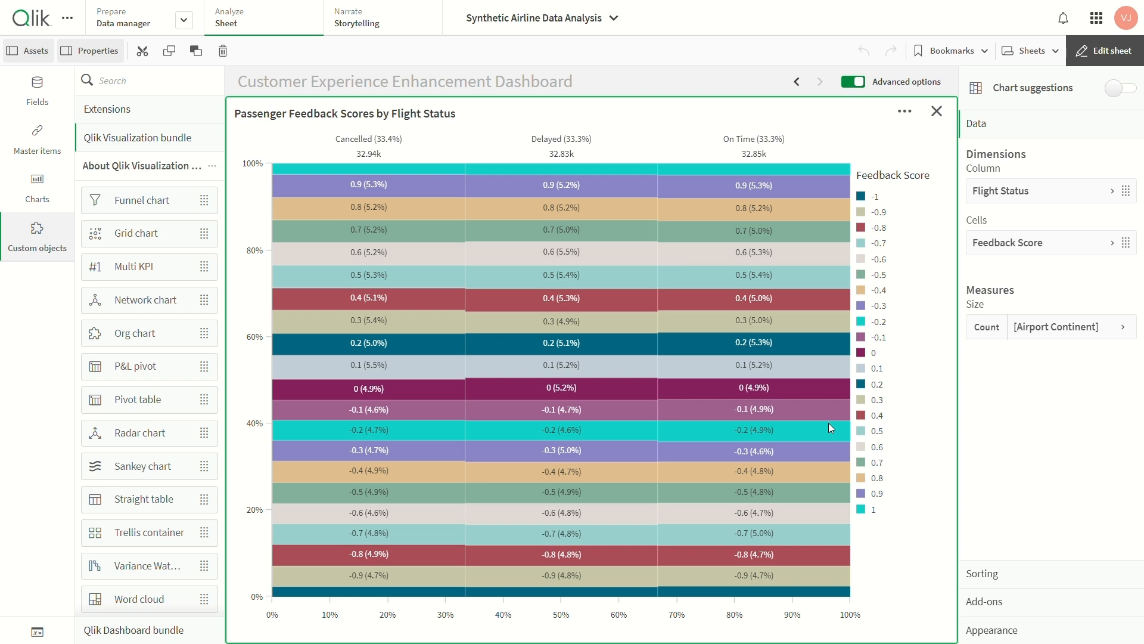
pyautogui.click(937, 111)
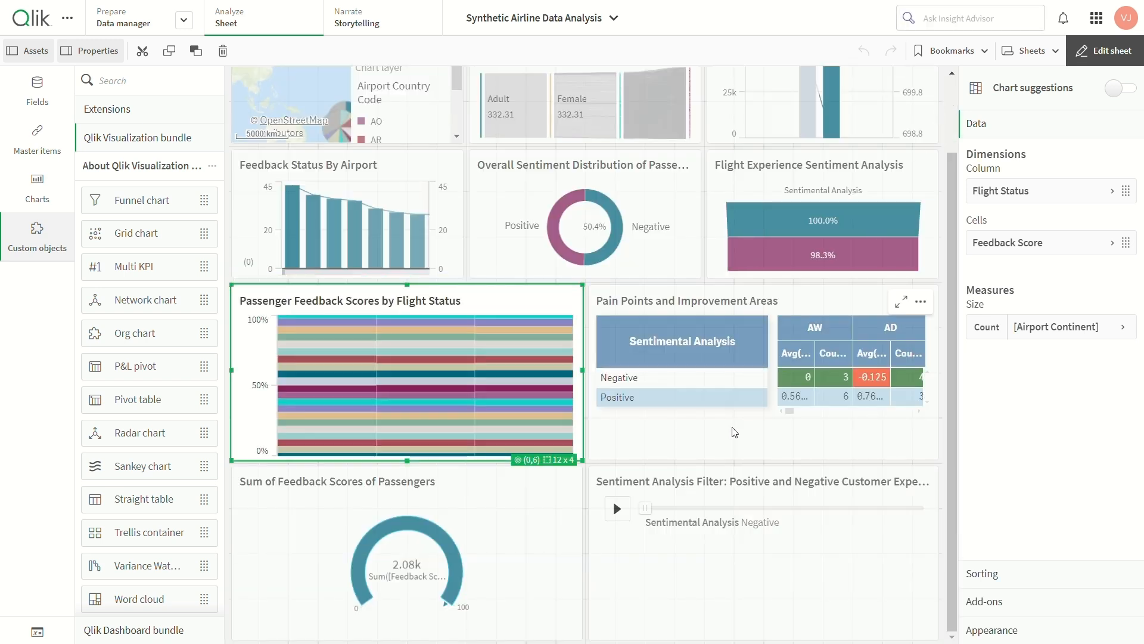
pyautogui.click(718, 364)
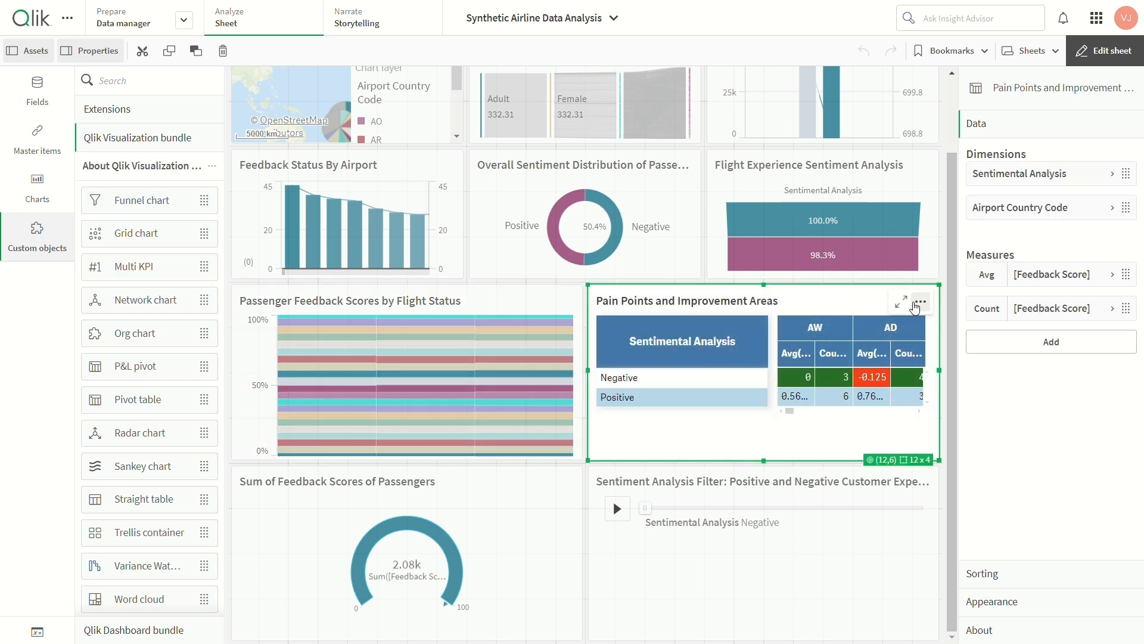
pyautogui.click(900, 303)
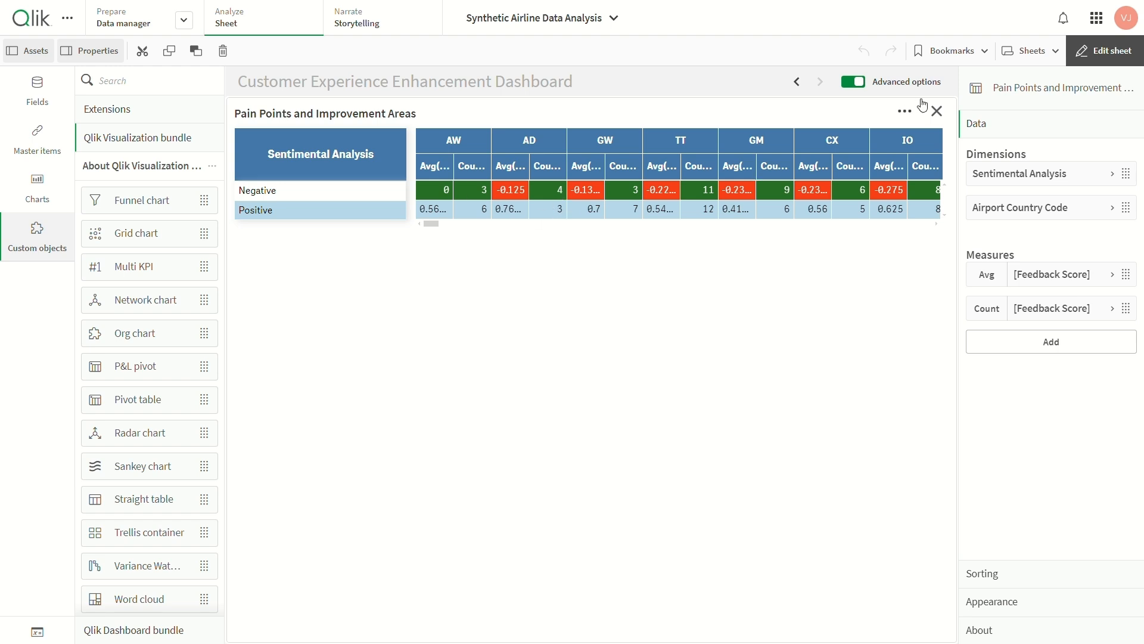
pyautogui.click(939, 113)
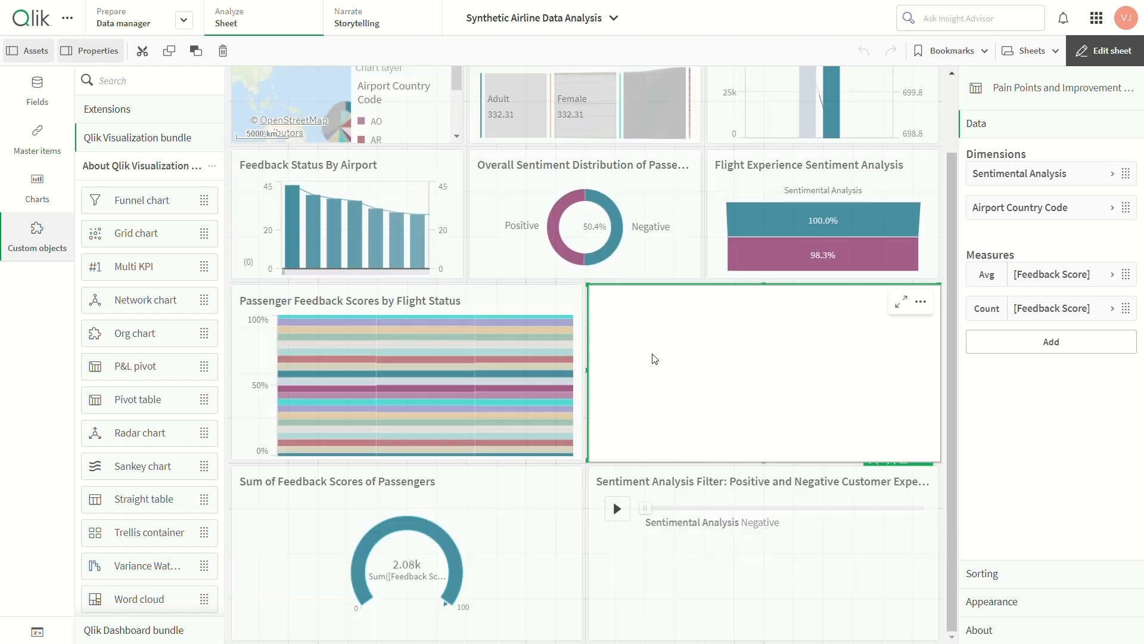
# - Examine the Sum of Feedback Scores of Passengers gauge in full screen and the data properties of the Sentiment Analysis Filter animator
pyautogui.click(459, 514)
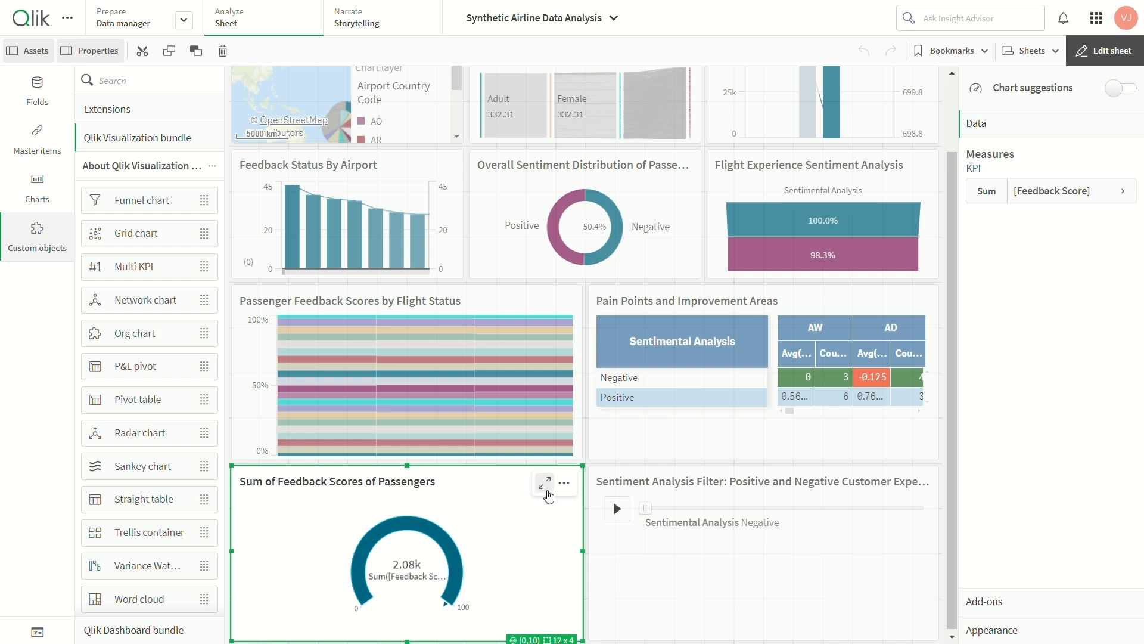
pyautogui.click(545, 484)
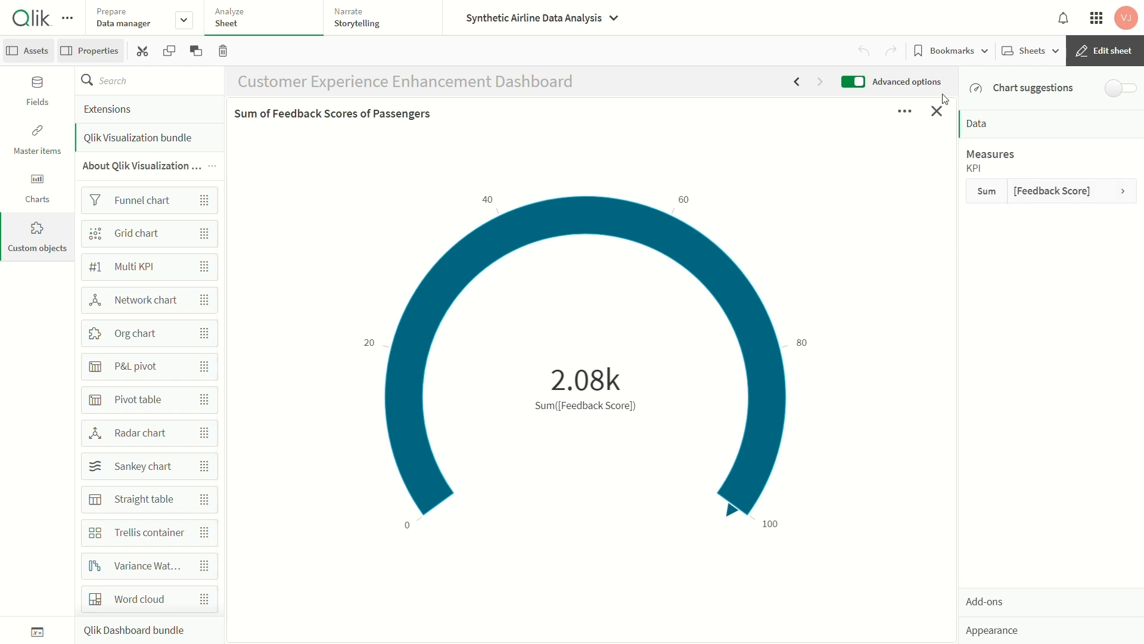
pyautogui.click(939, 110)
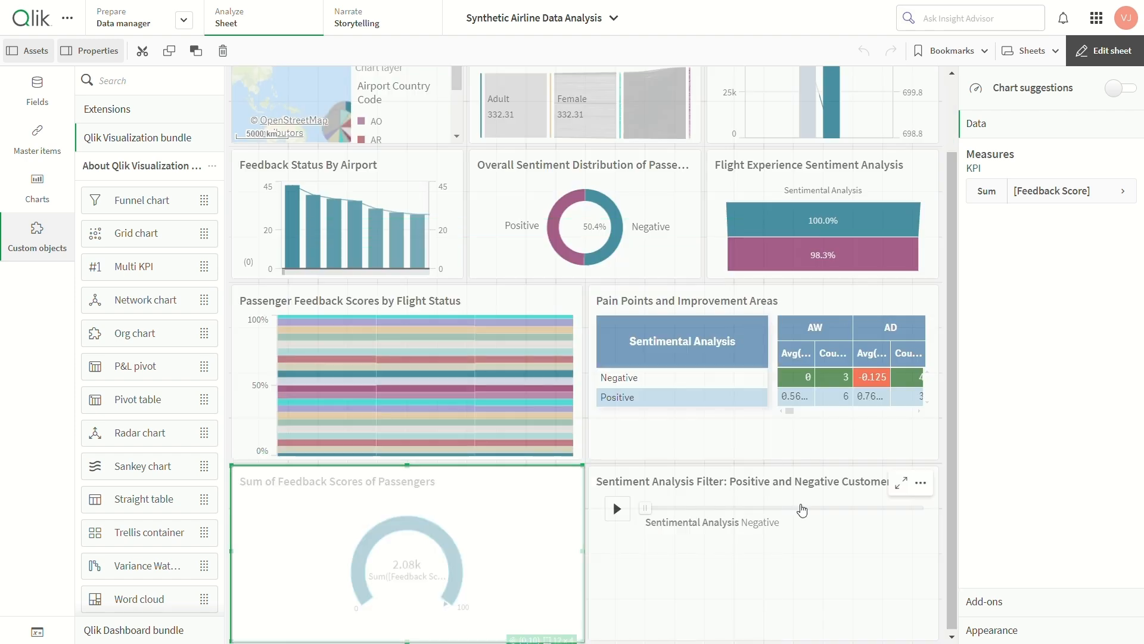
pyautogui.click(786, 523)
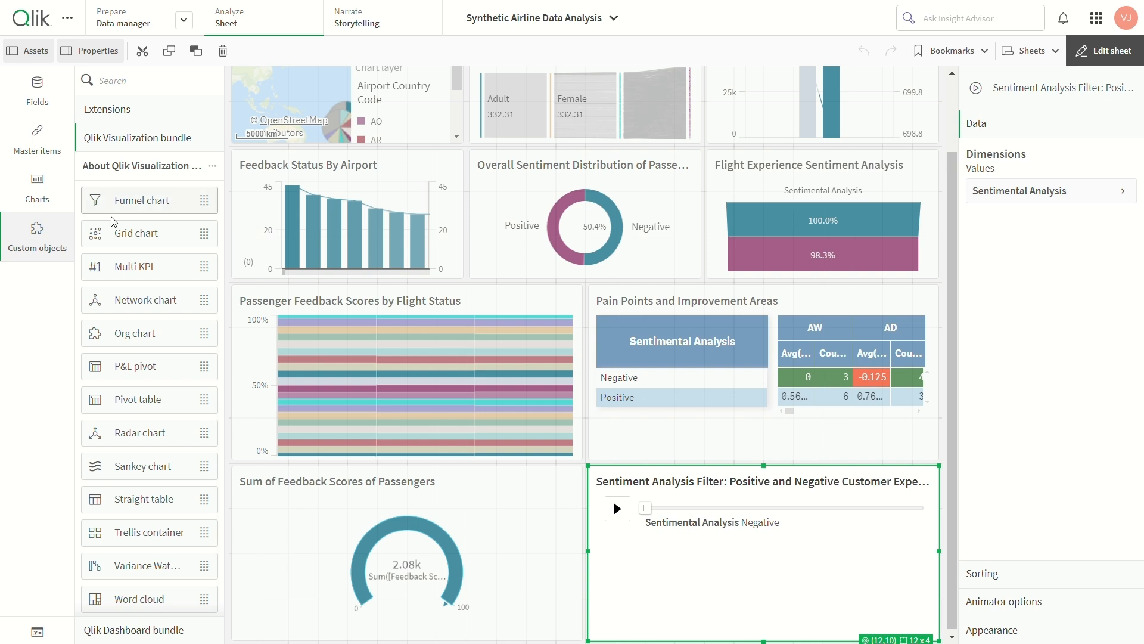
# - Review the available standard charts and the custom objects of the Qlik Visualization and Qlik Dashboard bundles
pyautogui.click(37, 192)
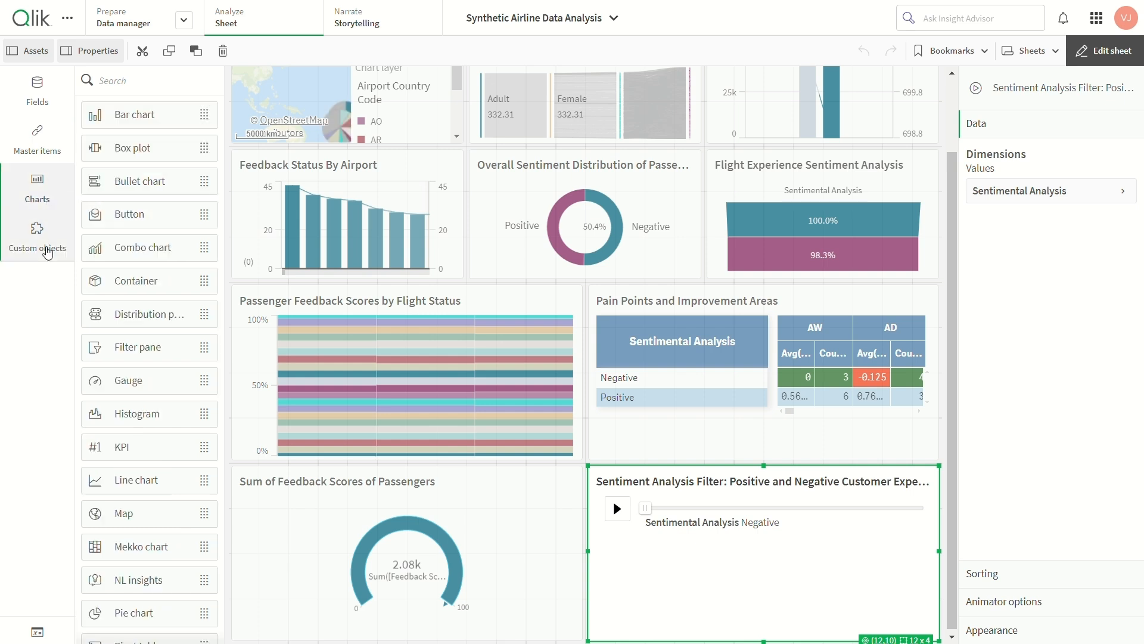
pyautogui.click(47, 253)
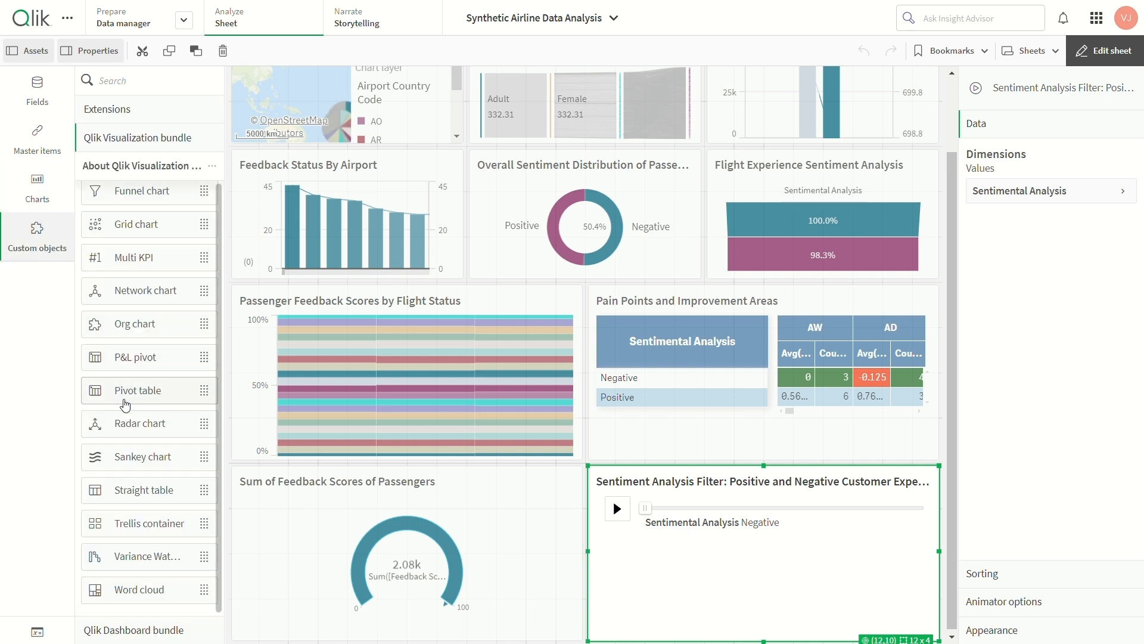
pyautogui.click(119, 631)
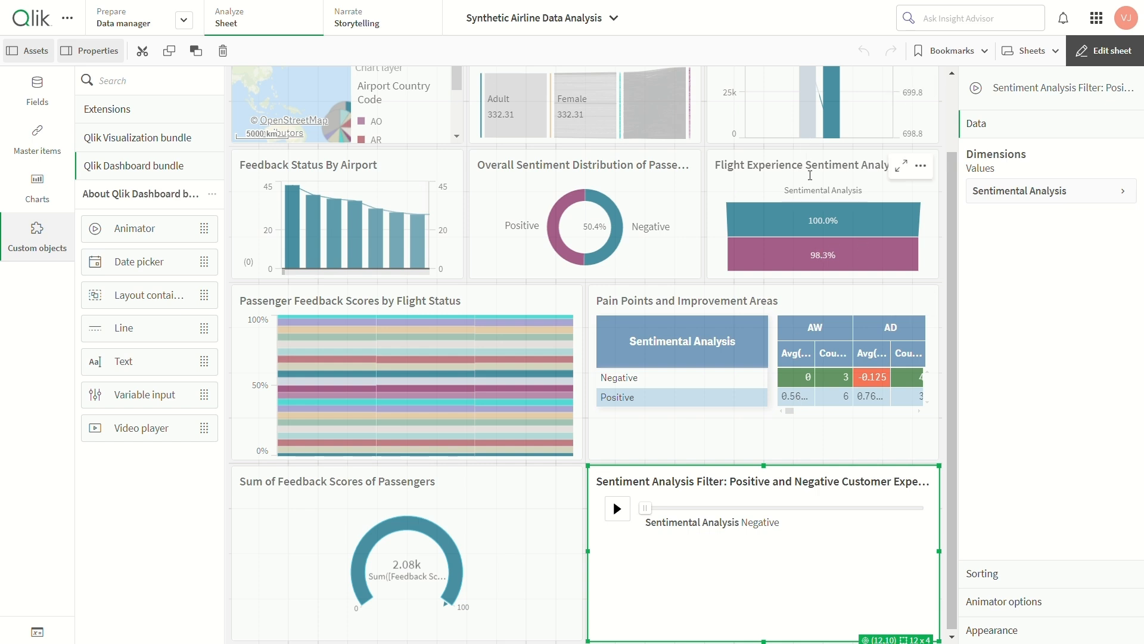
# - Turn off the advanced editing options and start playing the Sentiment Analysis Filter animator
pyautogui.scroll(3, 802, 179)
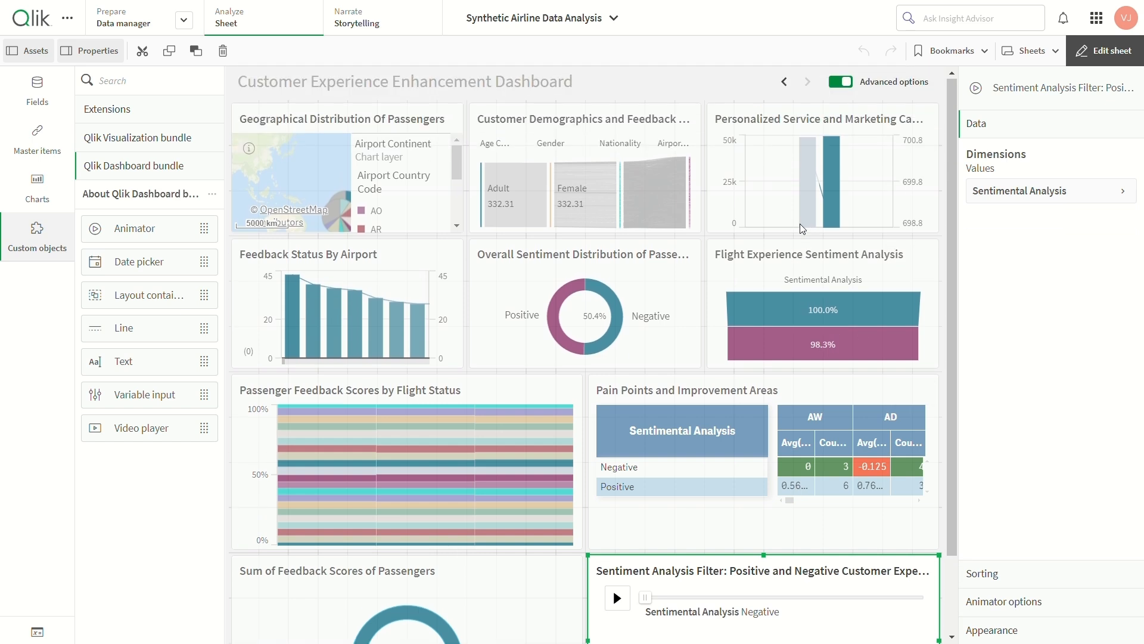
pyautogui.click(843, 81)
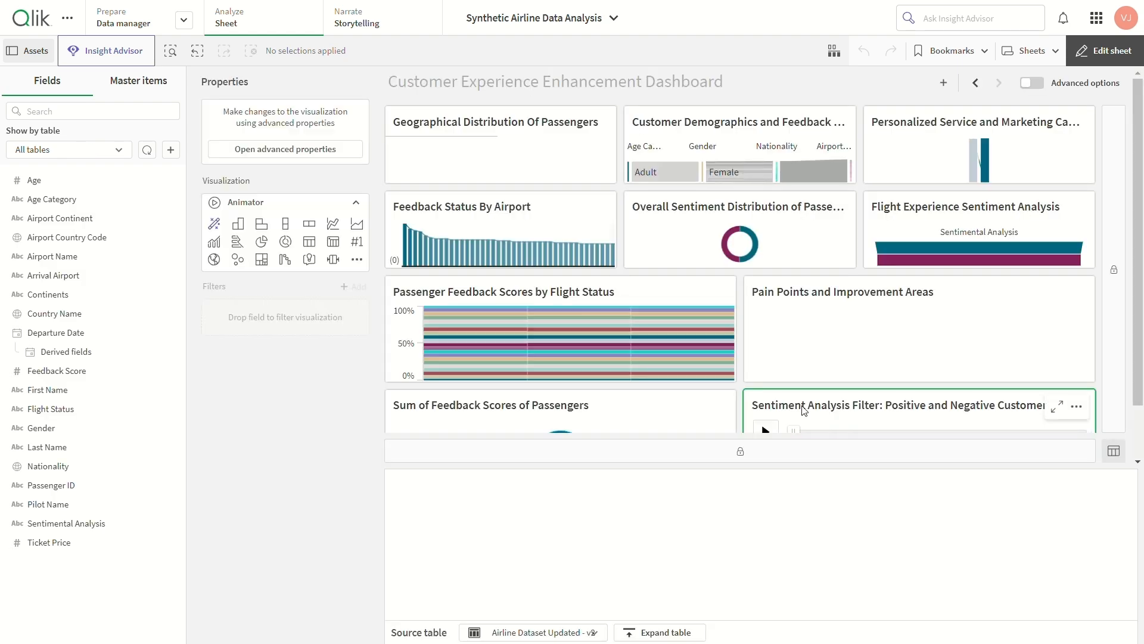
pyautogui.scroll(-2, 799, 417)
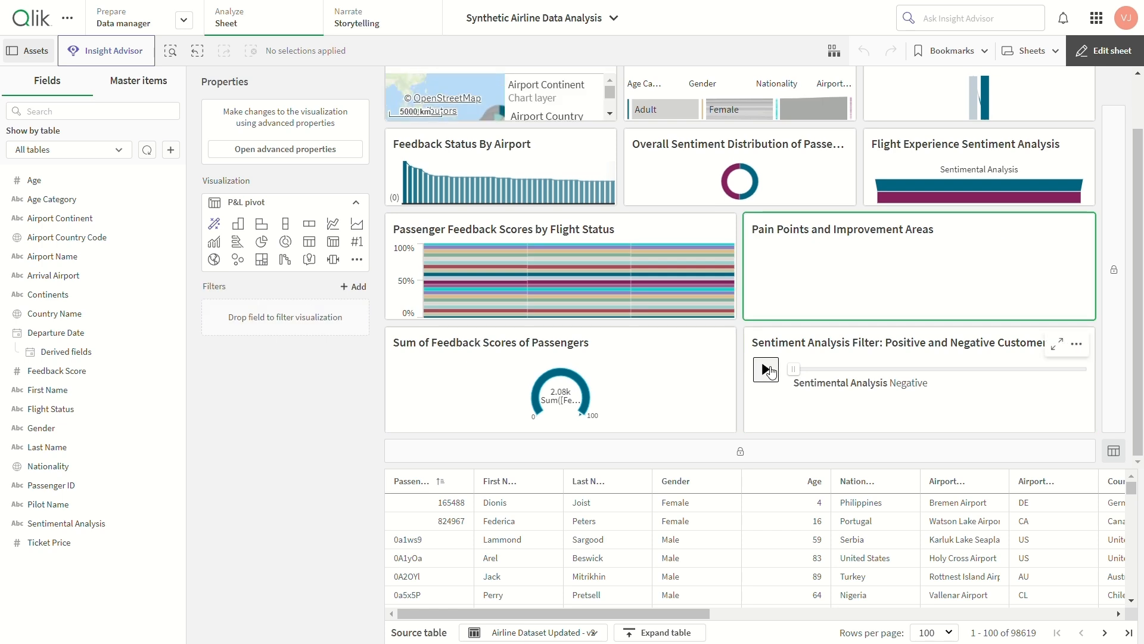
pyautogui.click(768, 370)
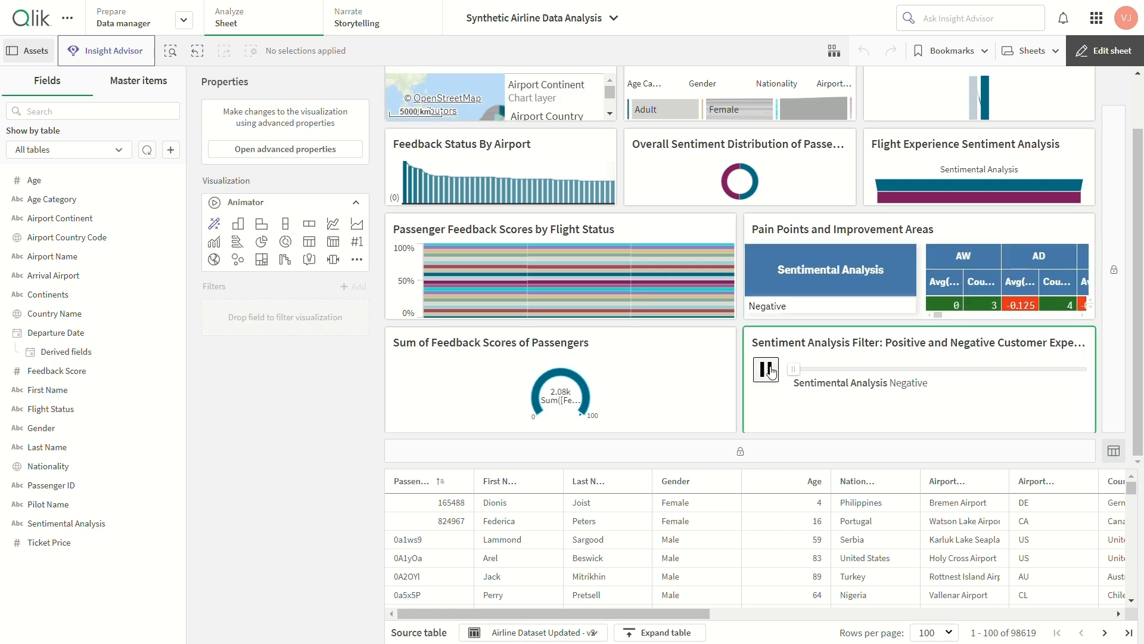